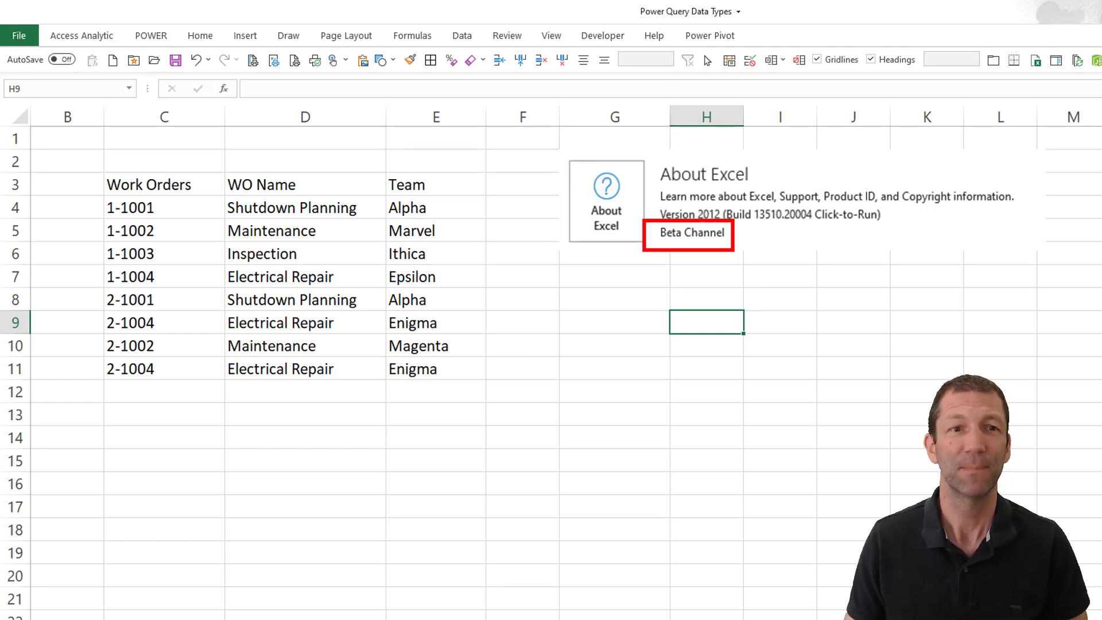
Delete the About Excel screenshot and the red outline box from the sheet
click(631, 208)
key(Delete)
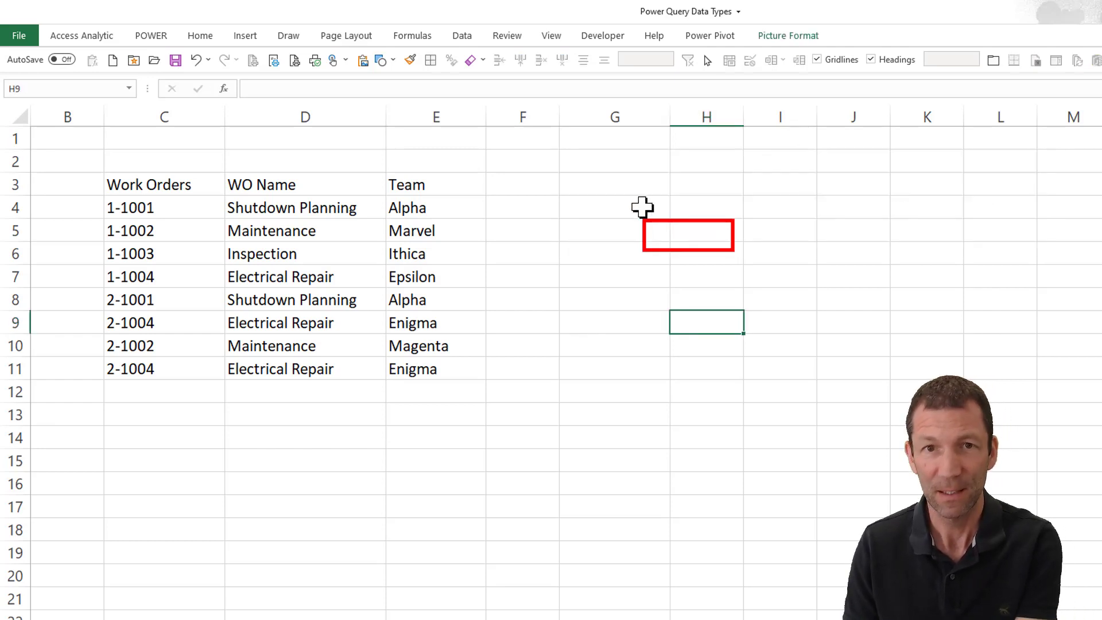
click(660, 249)
key(Delete)
Select the work order data C3:E11, then clear the selection
click(259, 250)
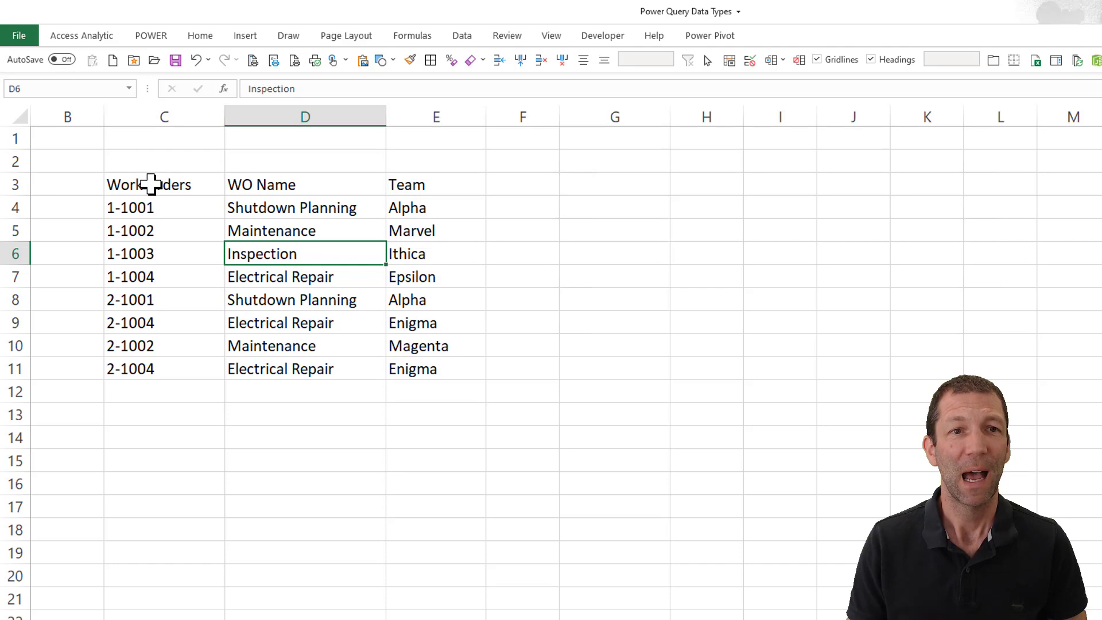
drag(152, 183, 417, 373)
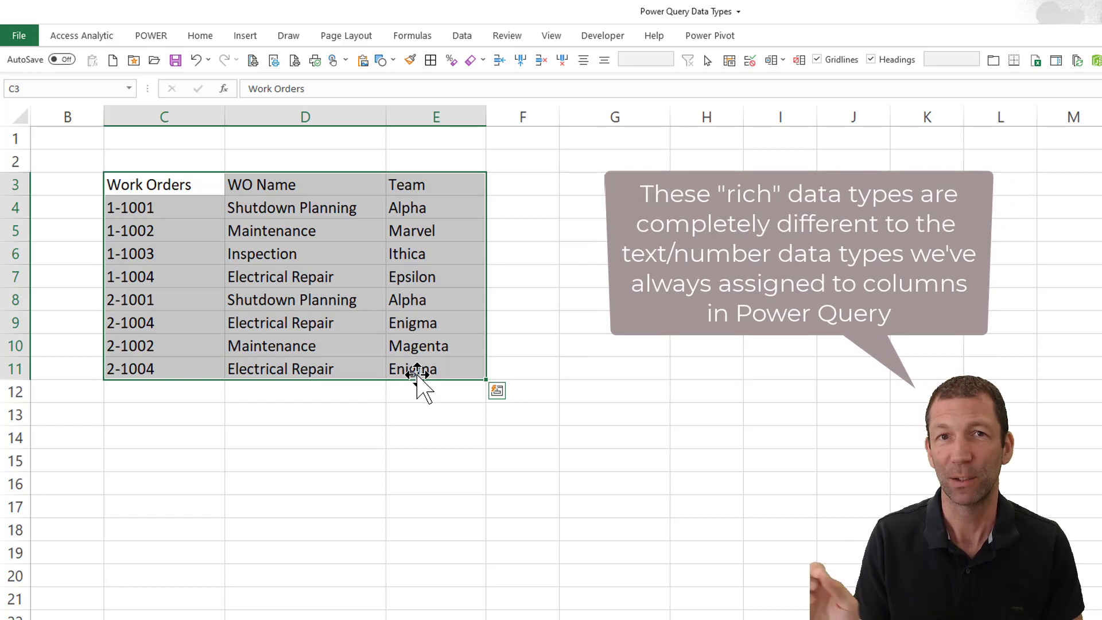
click(270, 298)
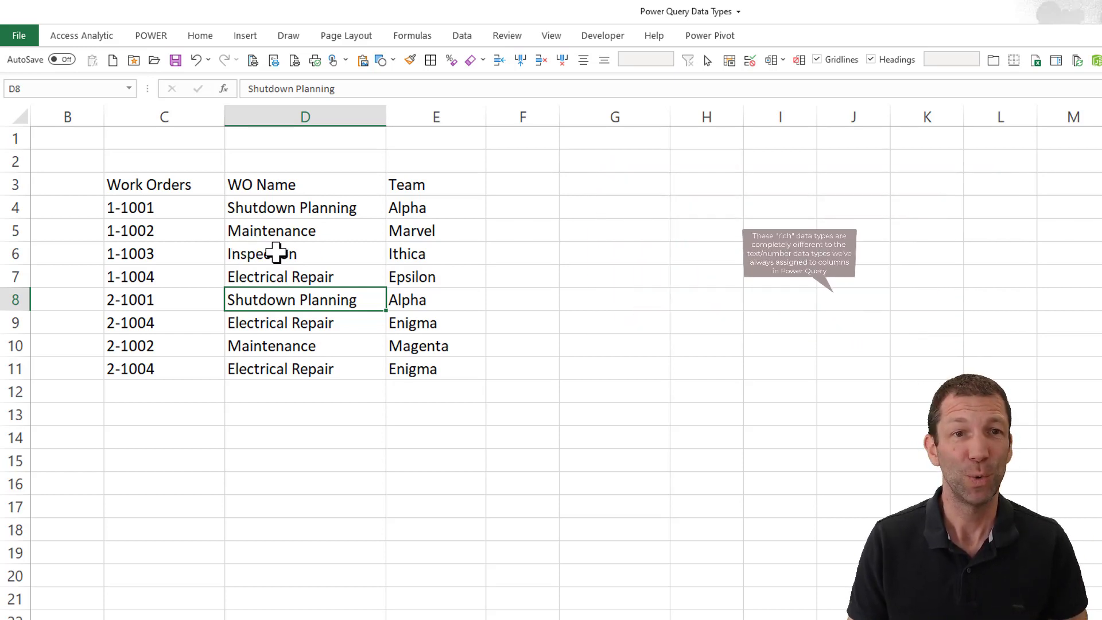
Send C3:E11 to Power Query as a table with headers via Get Data From Table/Range
right_click(263, 248)
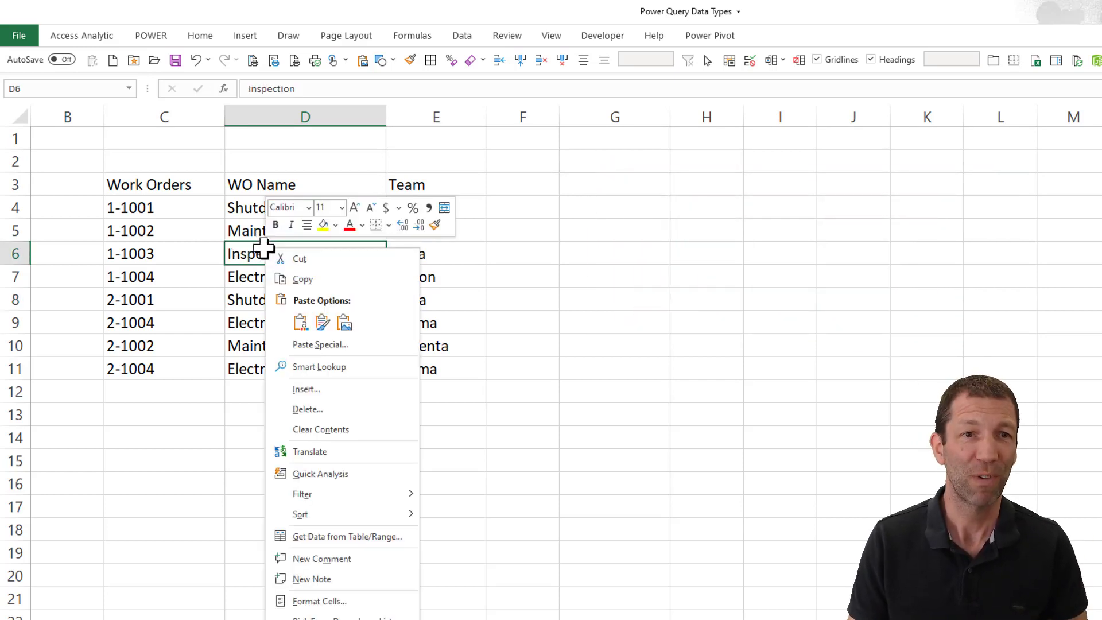
click(346, 536)
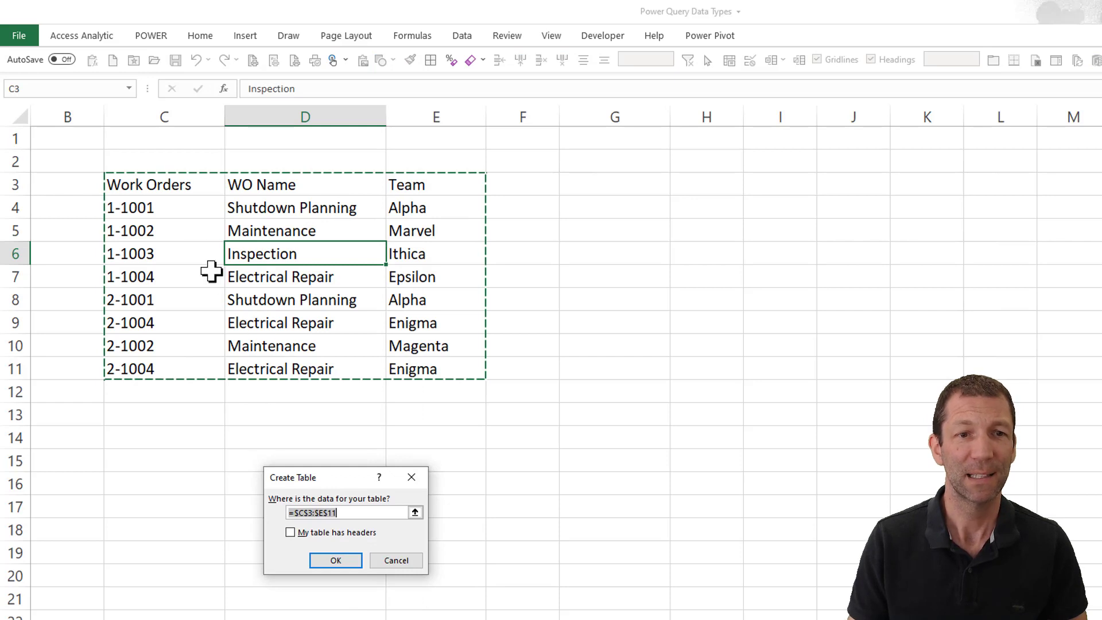
click(291, 533)
click(334, 562)
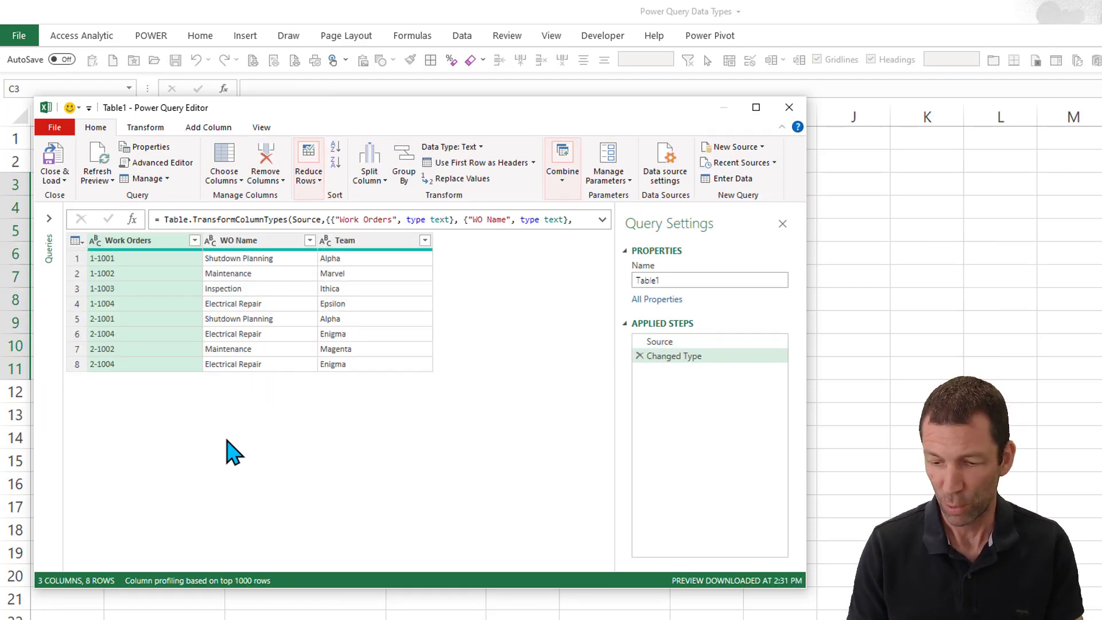
Enlarge the query preview and select all three columns: Work Orders, WO Name and Team
key(ctrl+plus)
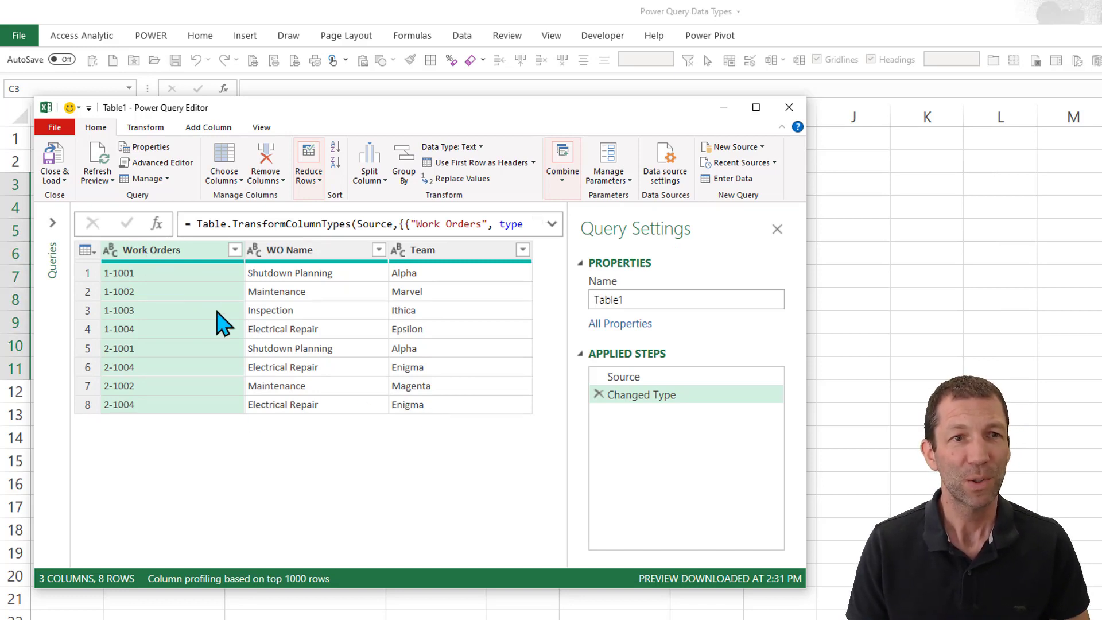
click(293, 331)
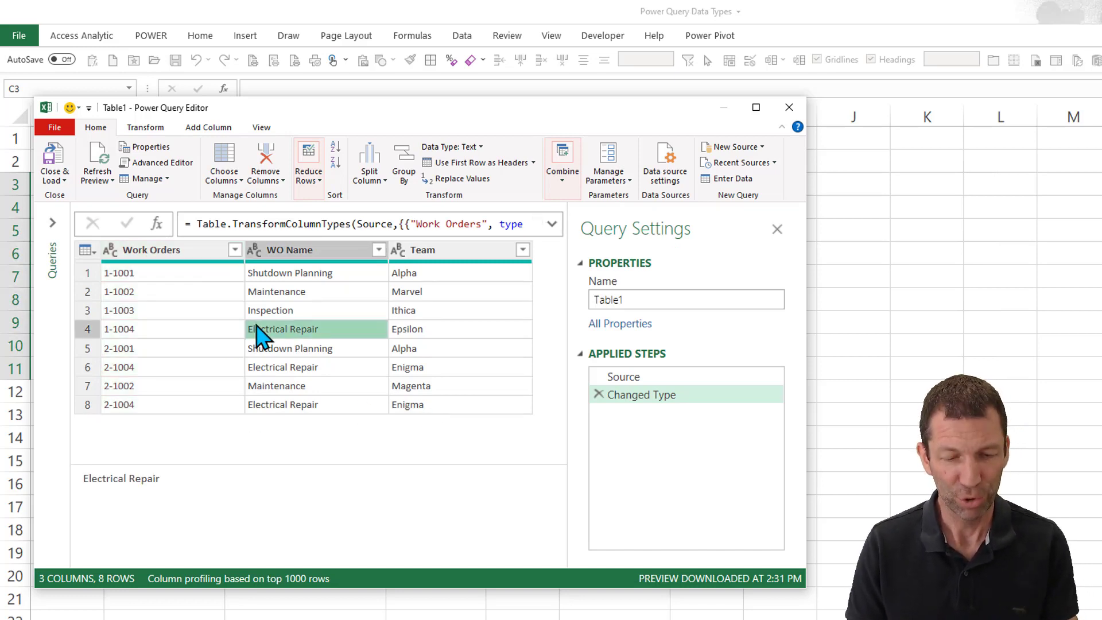
key(ctrl+a)
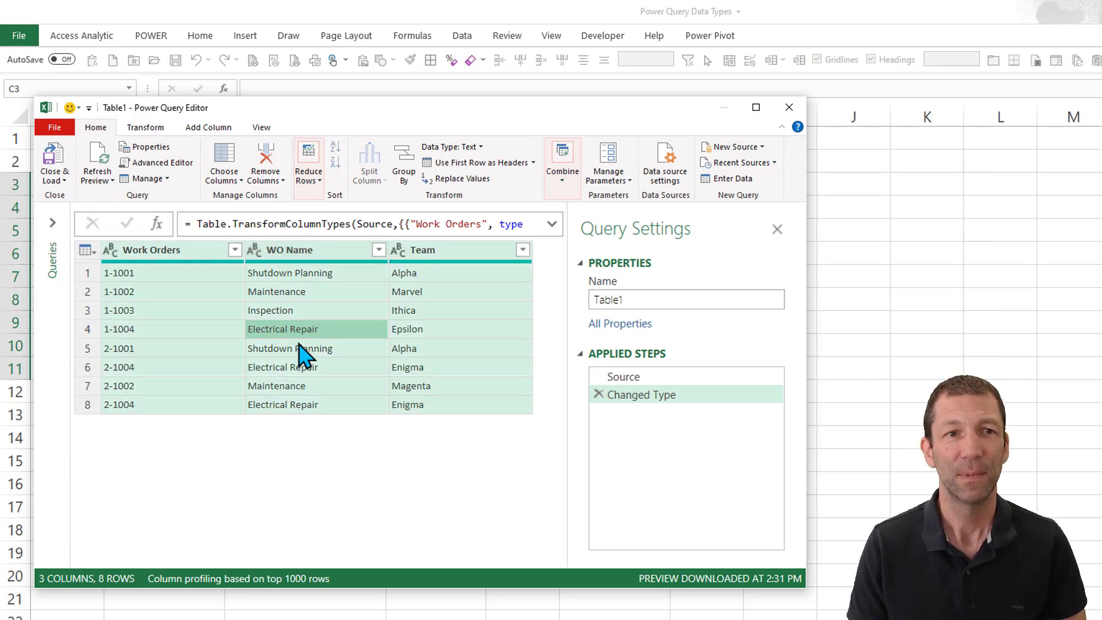
Look through the Transform commands for Create Data Type with the columns still selected
right_click(263, 251)
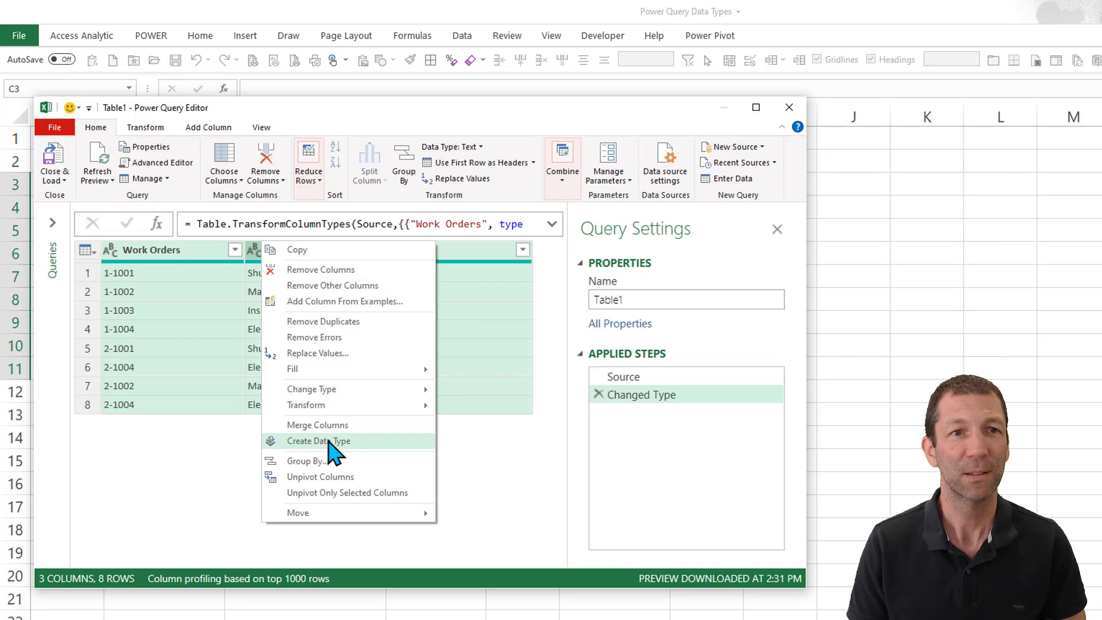
click(150, 127)
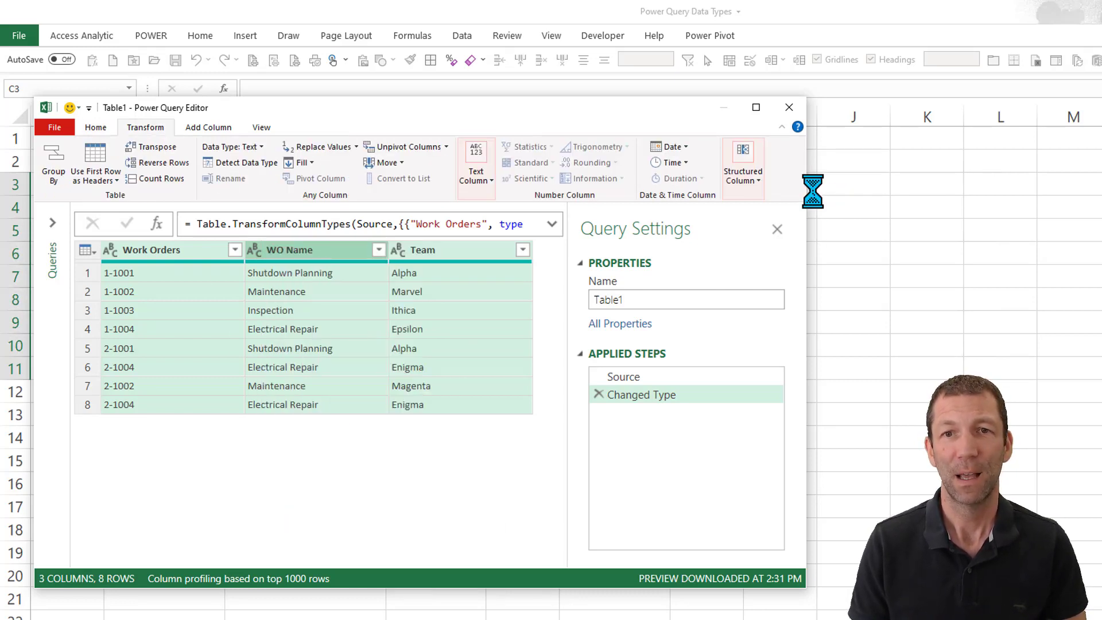
drag(813, 191, 1097, 207)
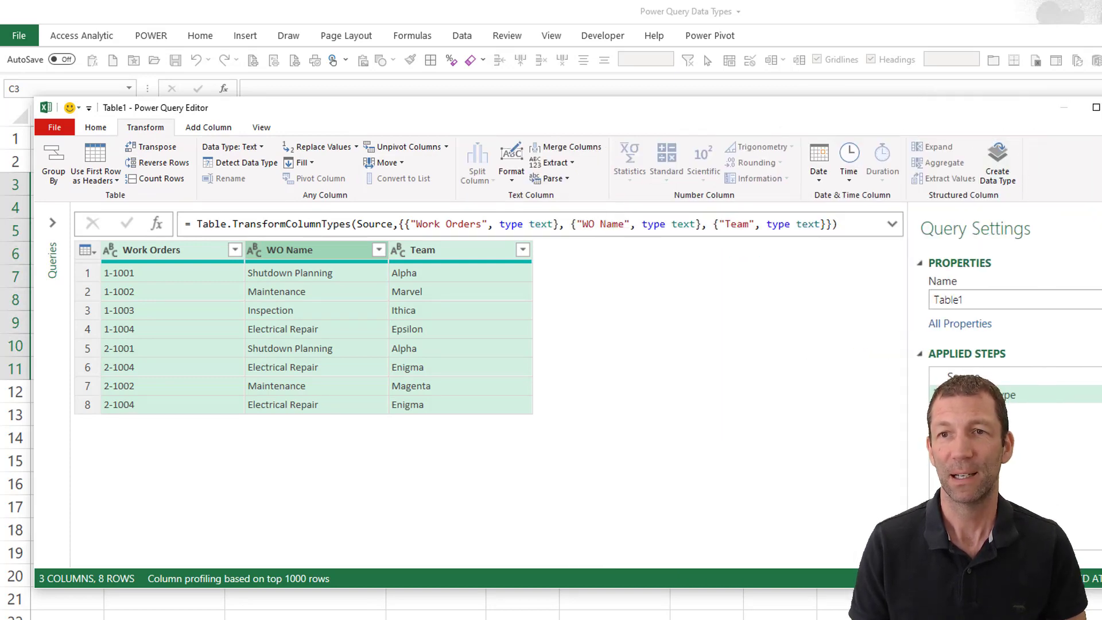
drag(1075, 245, 829, 280)
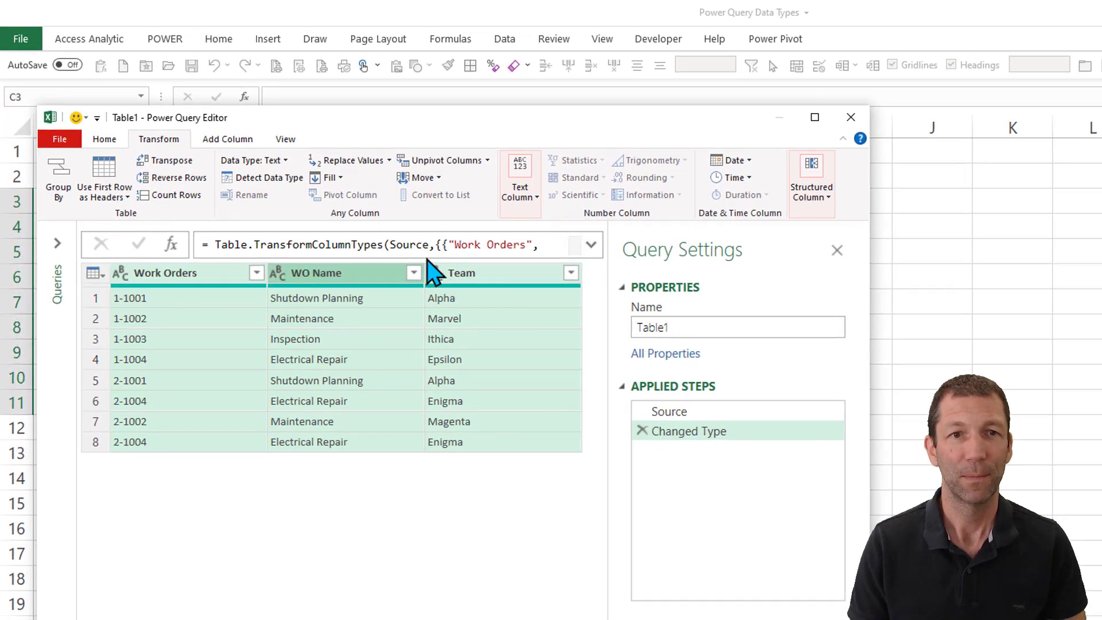
right_click(301, 271)
Create a data type named 'Work Order Number' with Work Orders as the display column
click(395, 494)
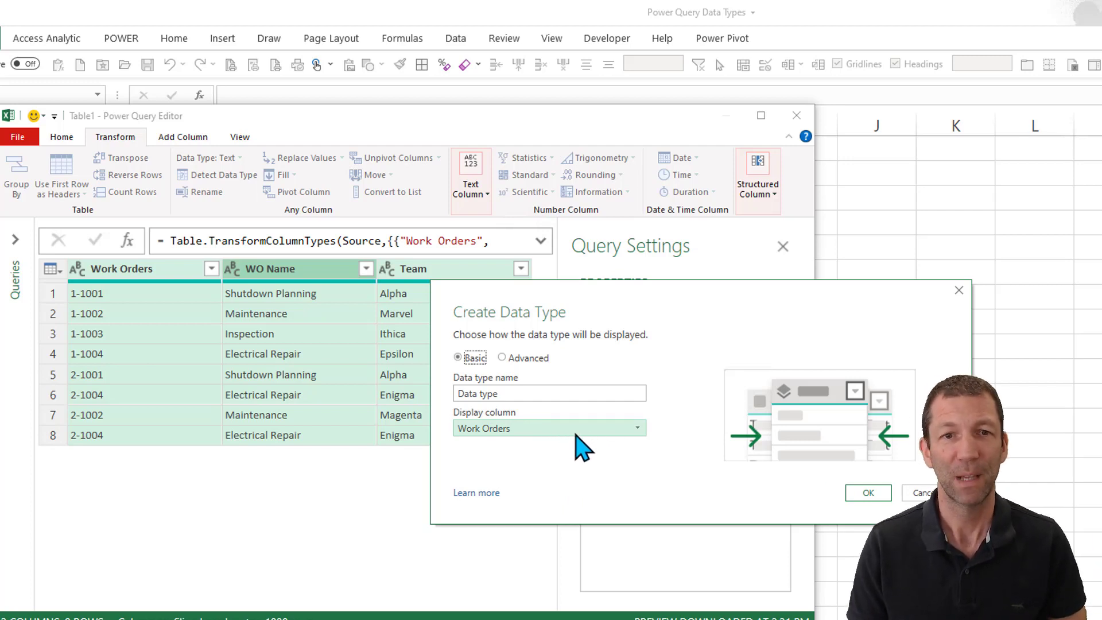
drag(536, 393, 438, 396)
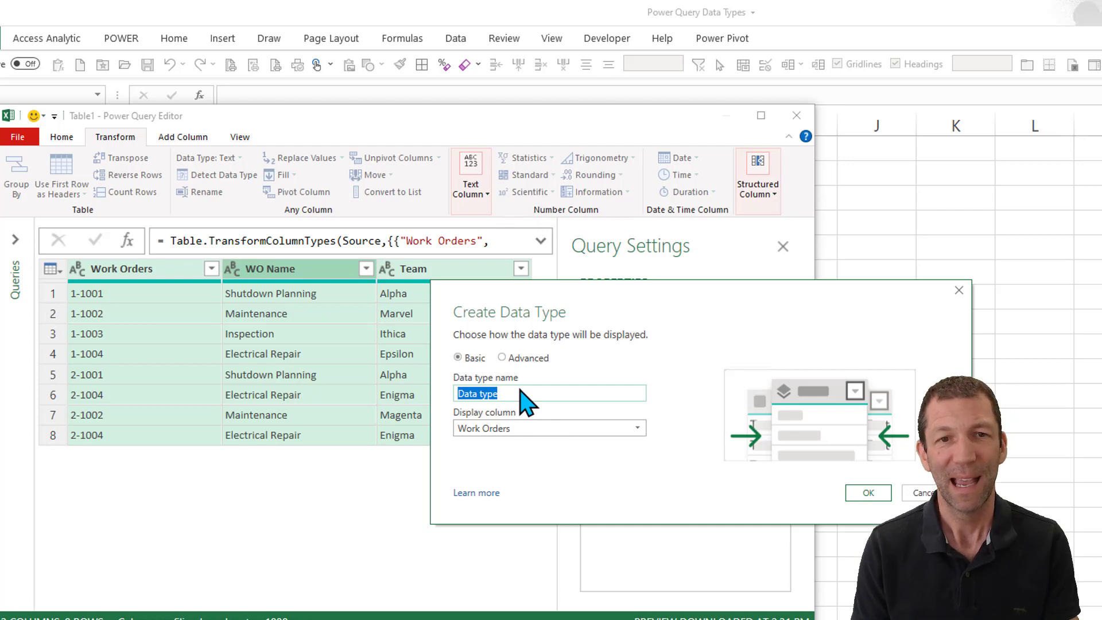
text(Work Order)
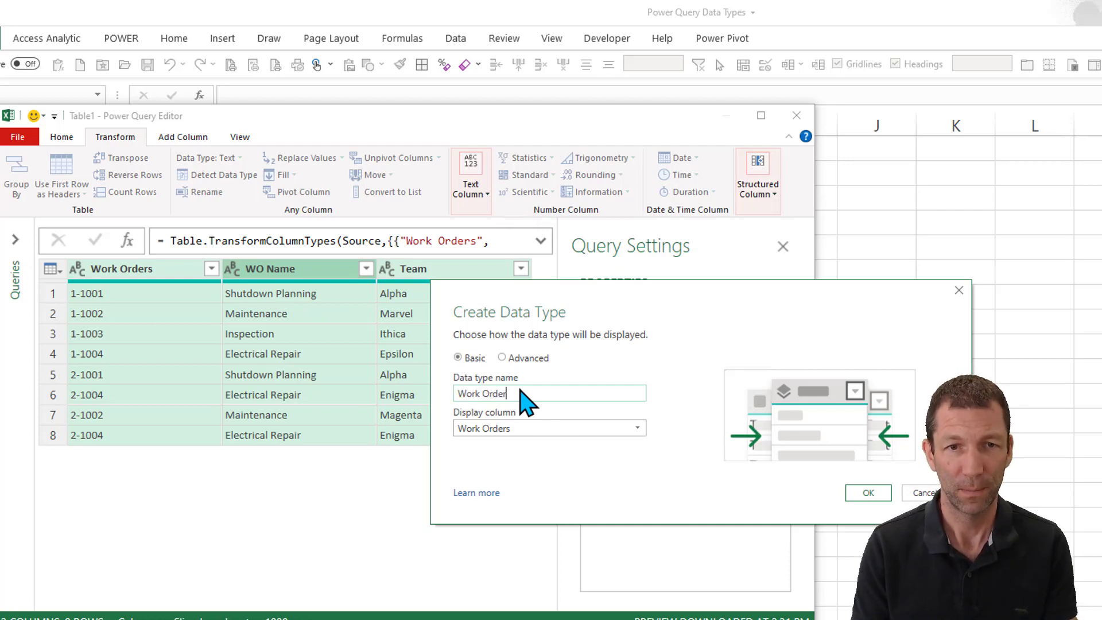
text( Number)
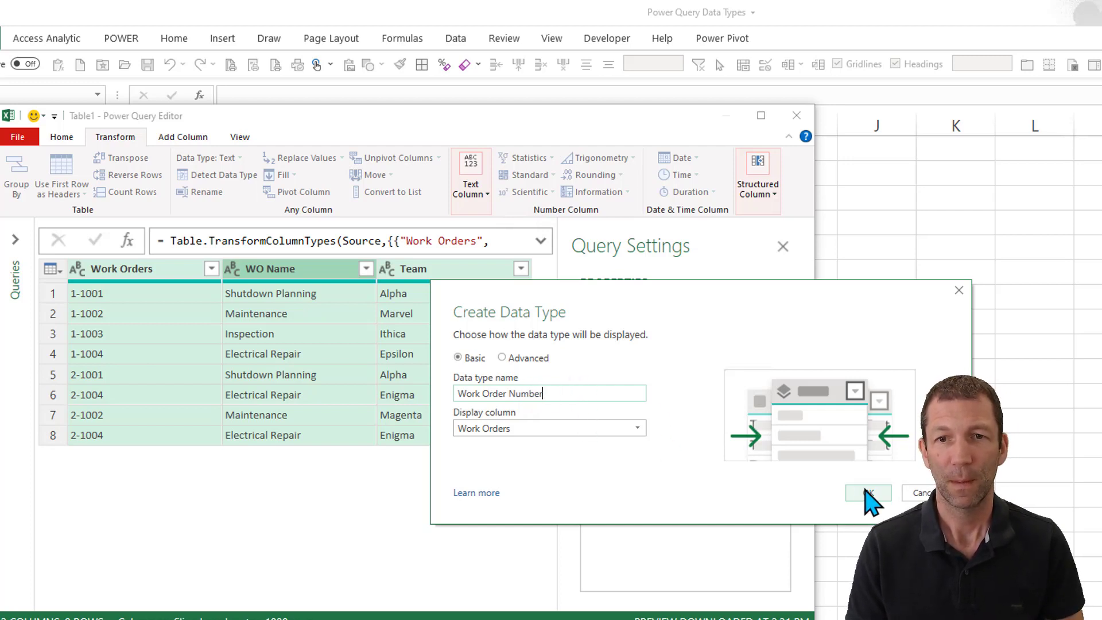
click(866, 494)
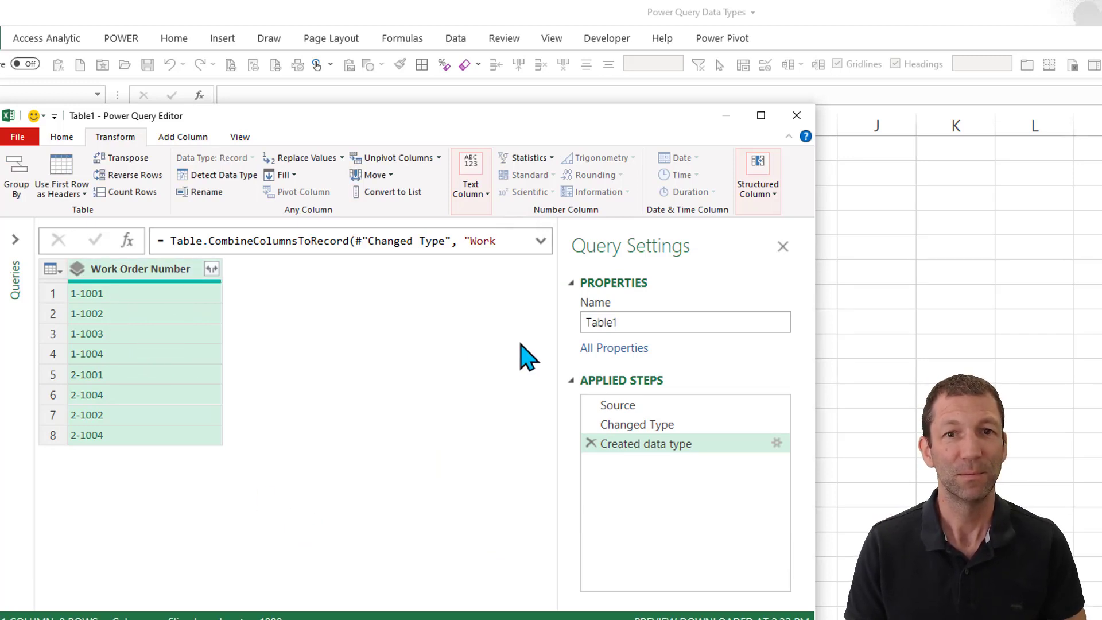
Rename the query to WorkOrderMaster
click(602, 323)
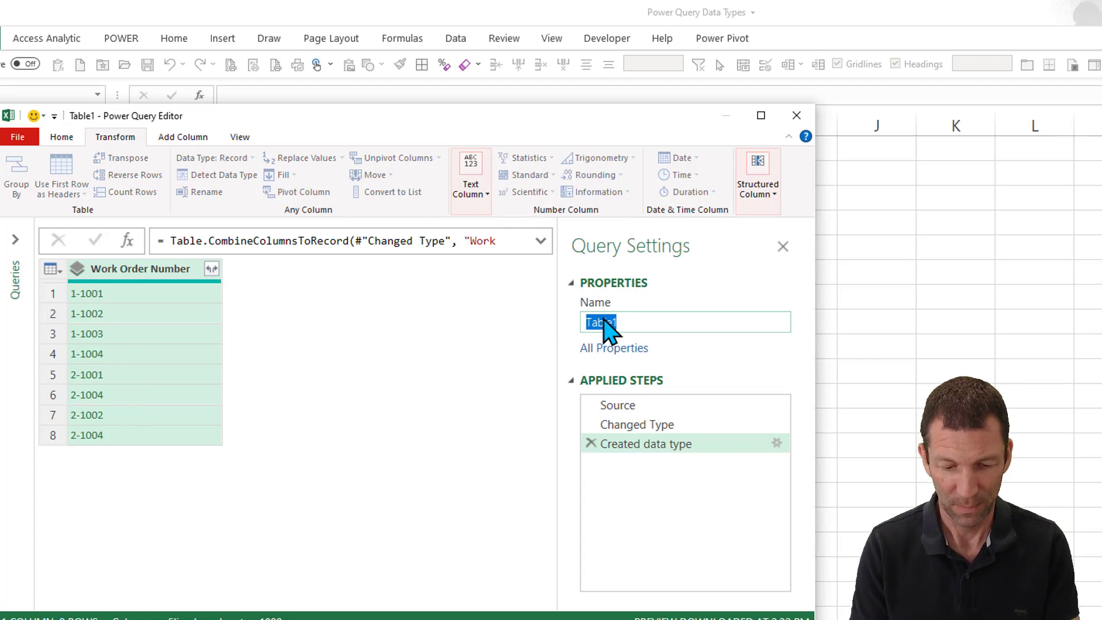
text(Work)
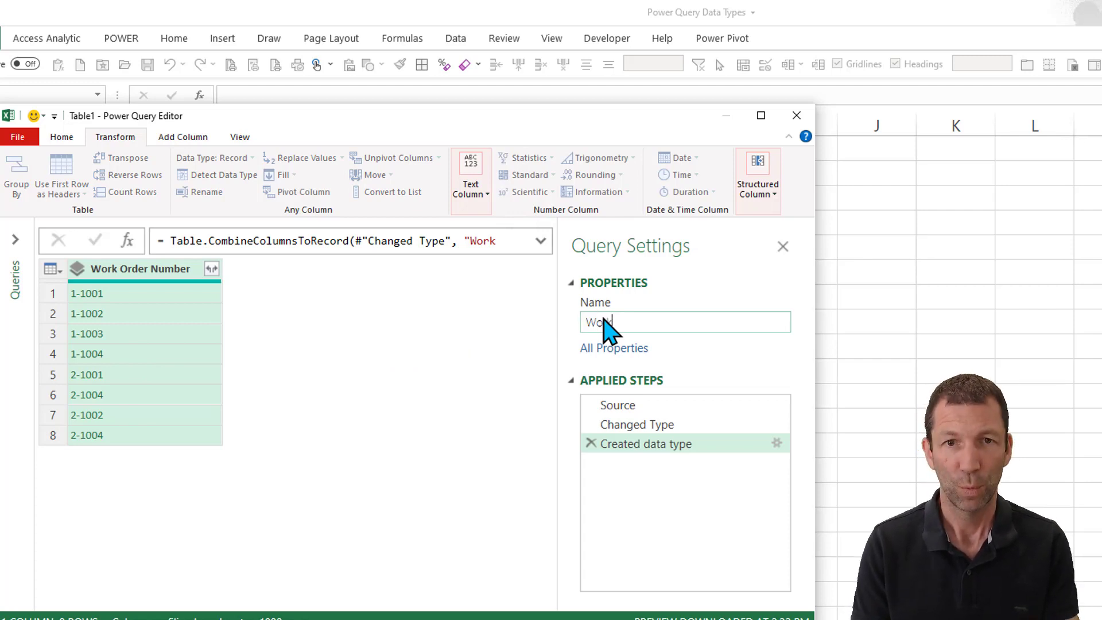
text(Order)
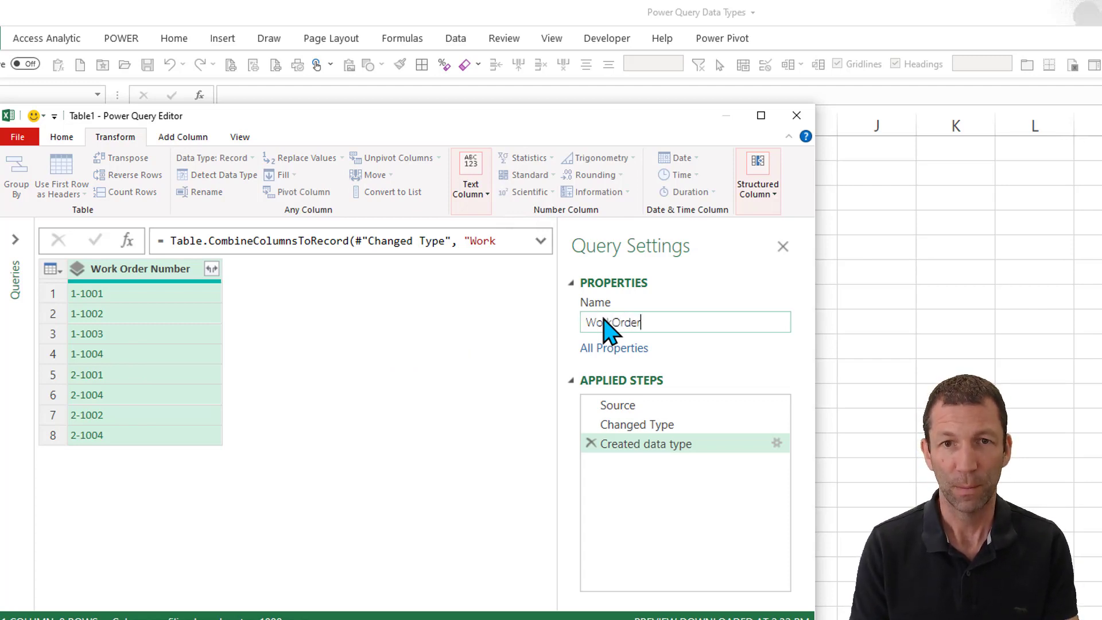
text(Master)
key(Return)
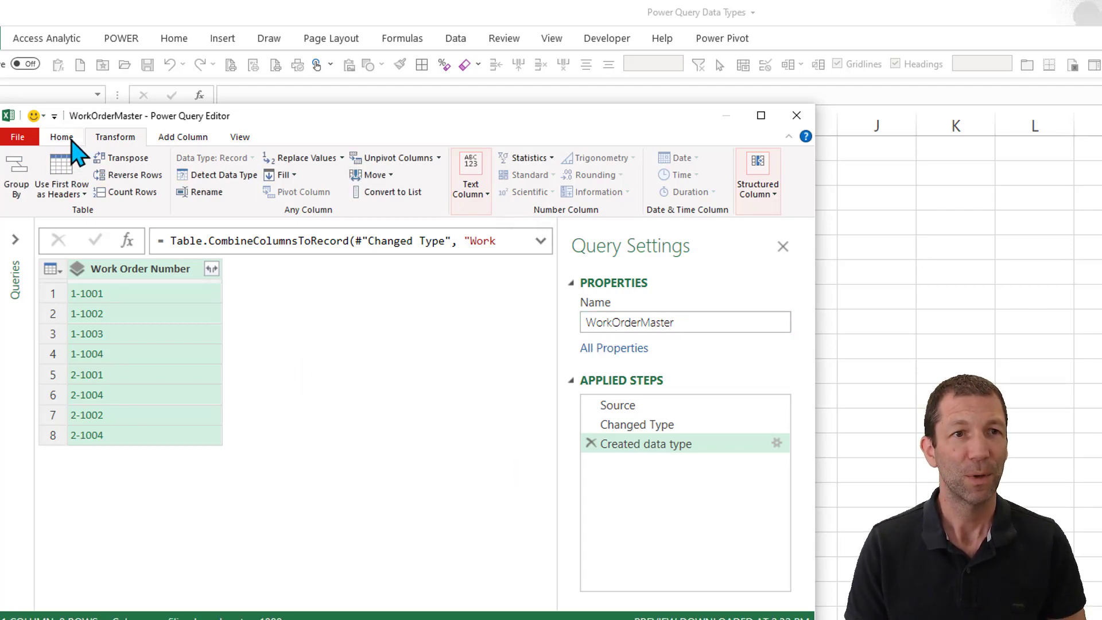
Close & Load the query as a table on the existing worksheet at cell H3
click(61, 137)
click(23, 194)
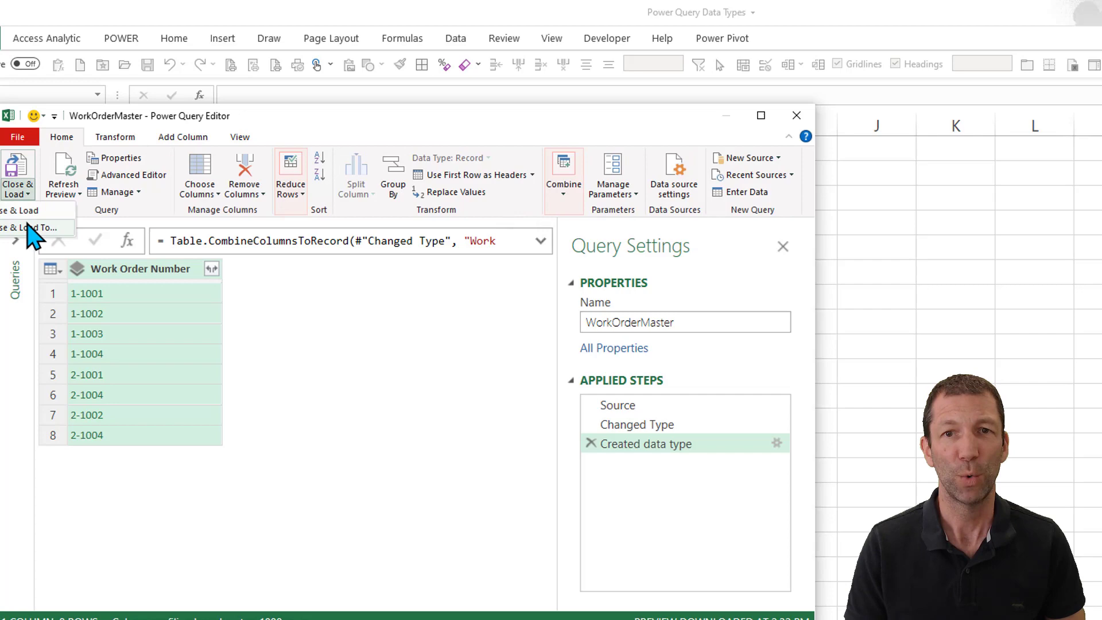
click(28, 227)
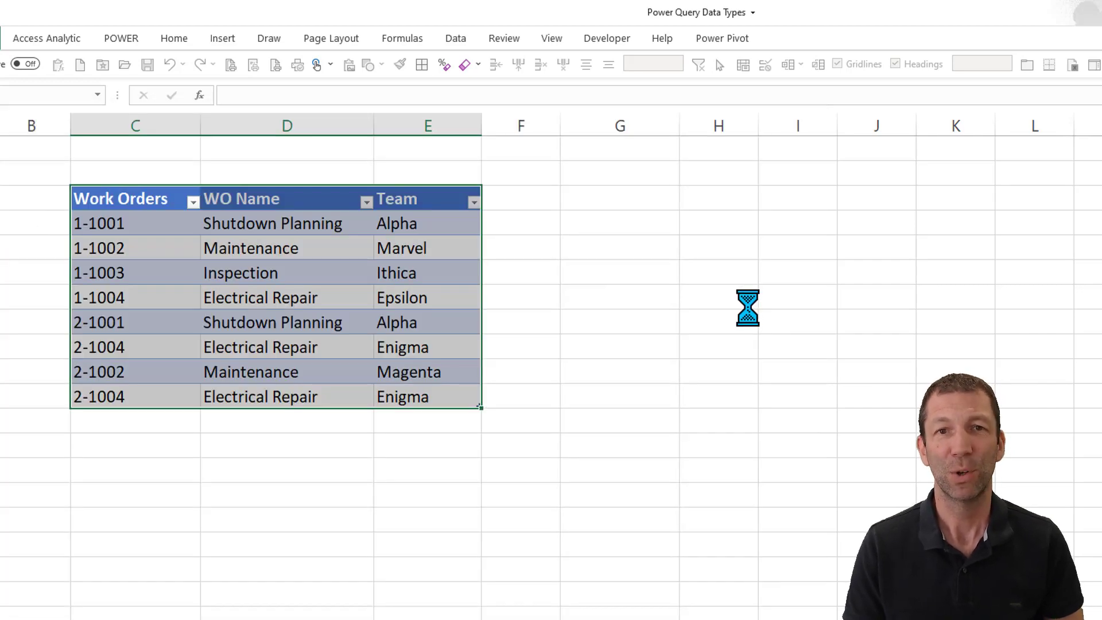
click(271, 504)
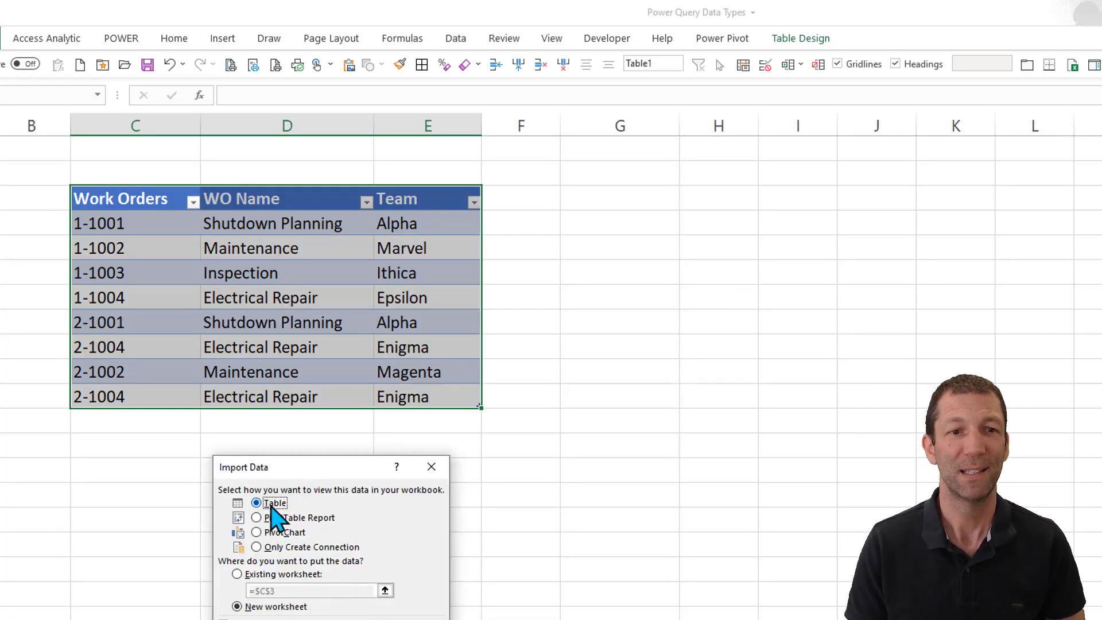
click(243, 574)
click(719, 199)
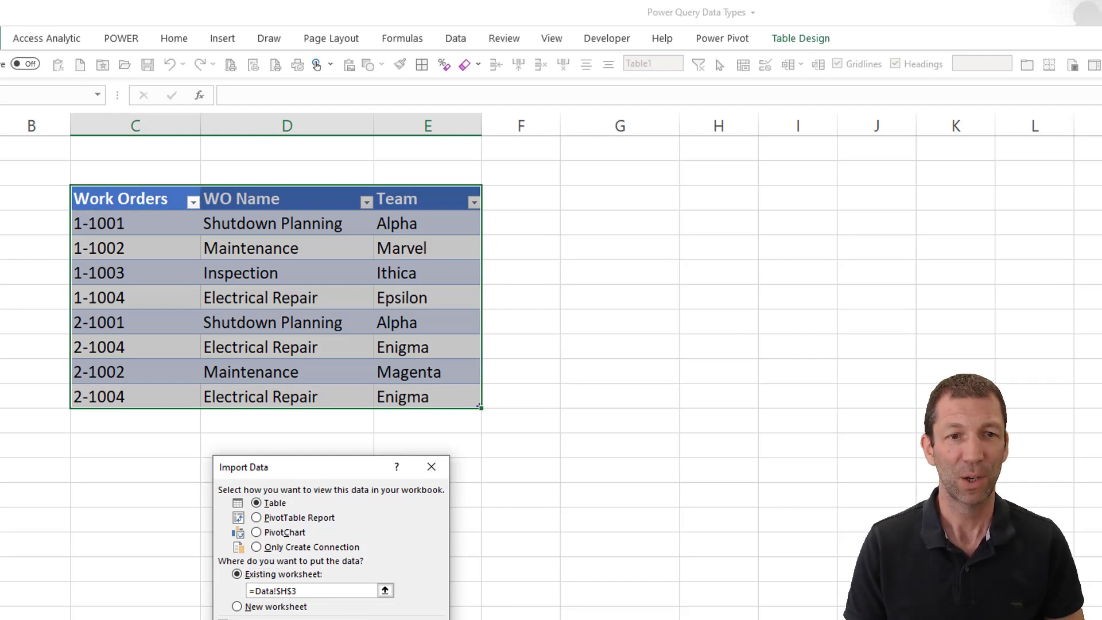
key(Return)
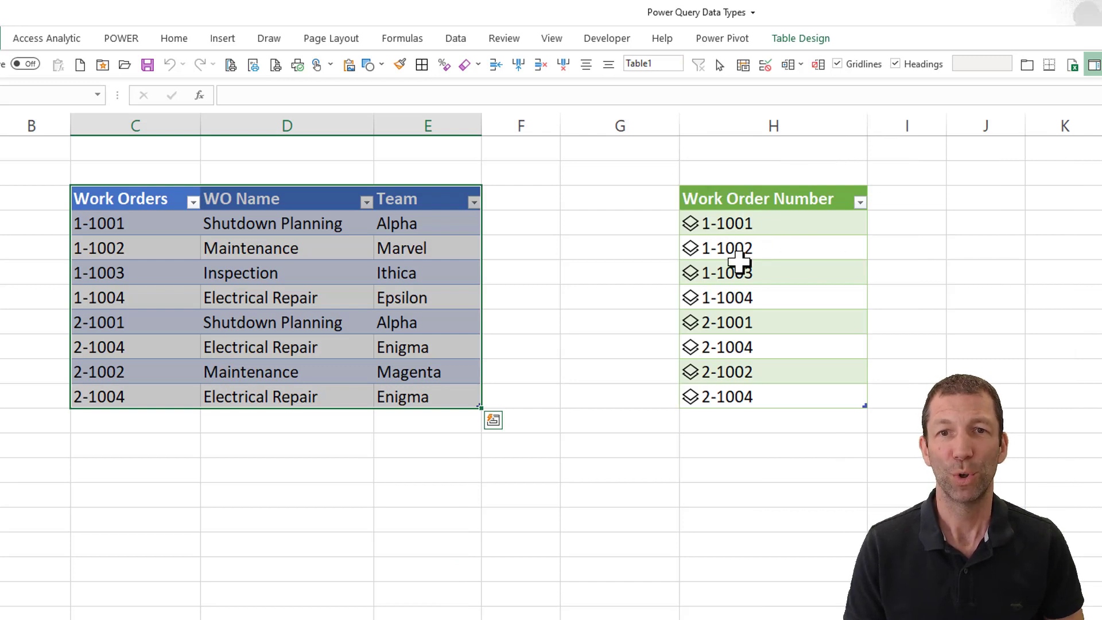
click(708, 222)
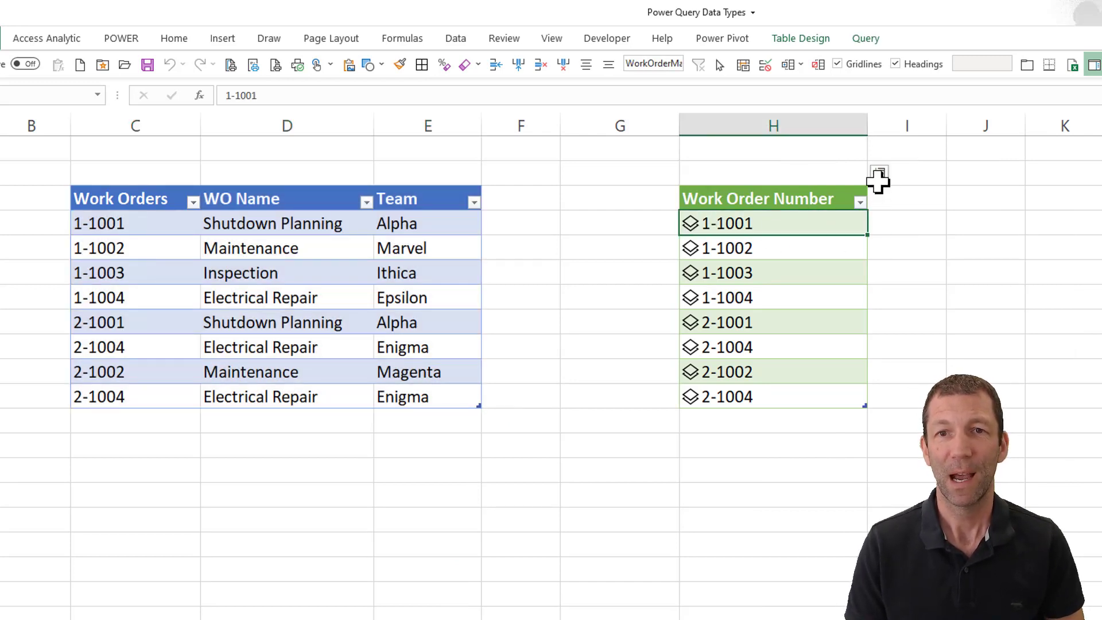
click(880, 175)
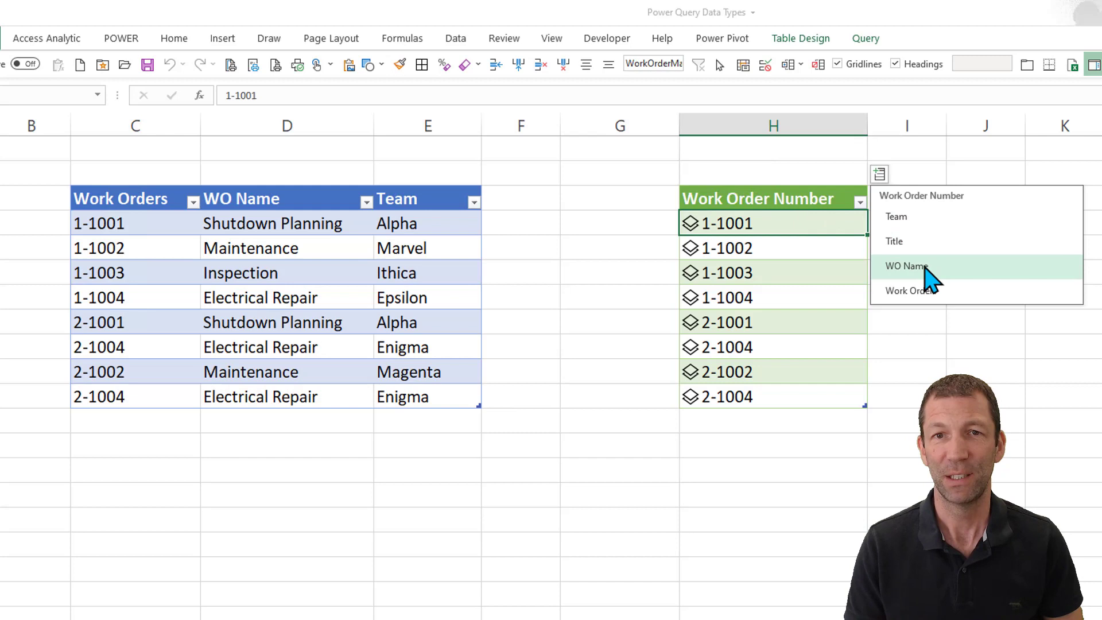
click(927, 268)
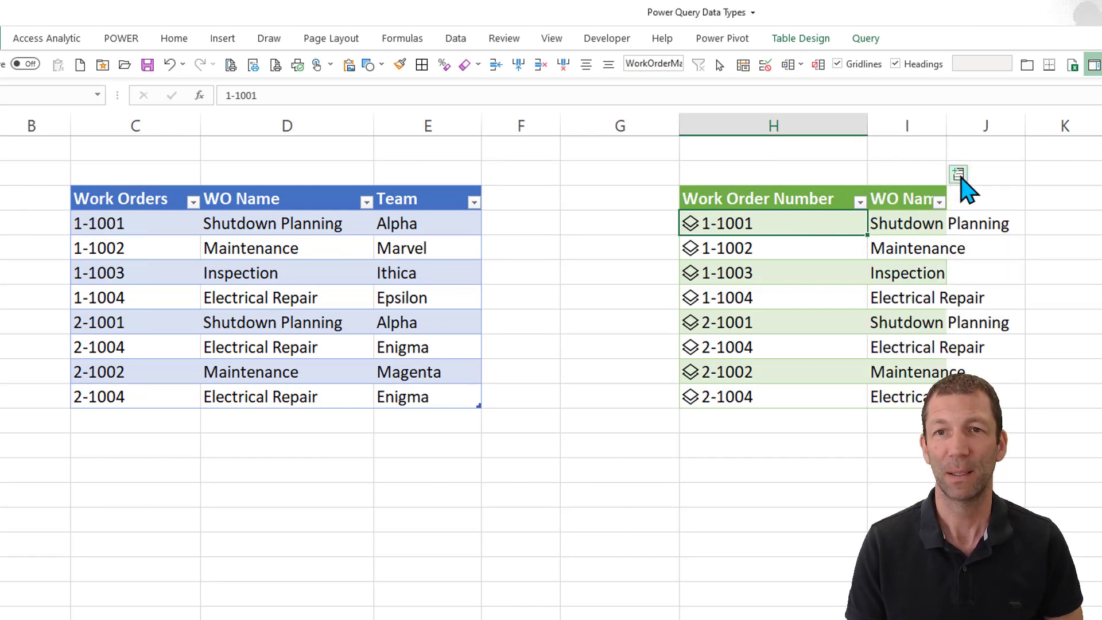
click(958, 174)
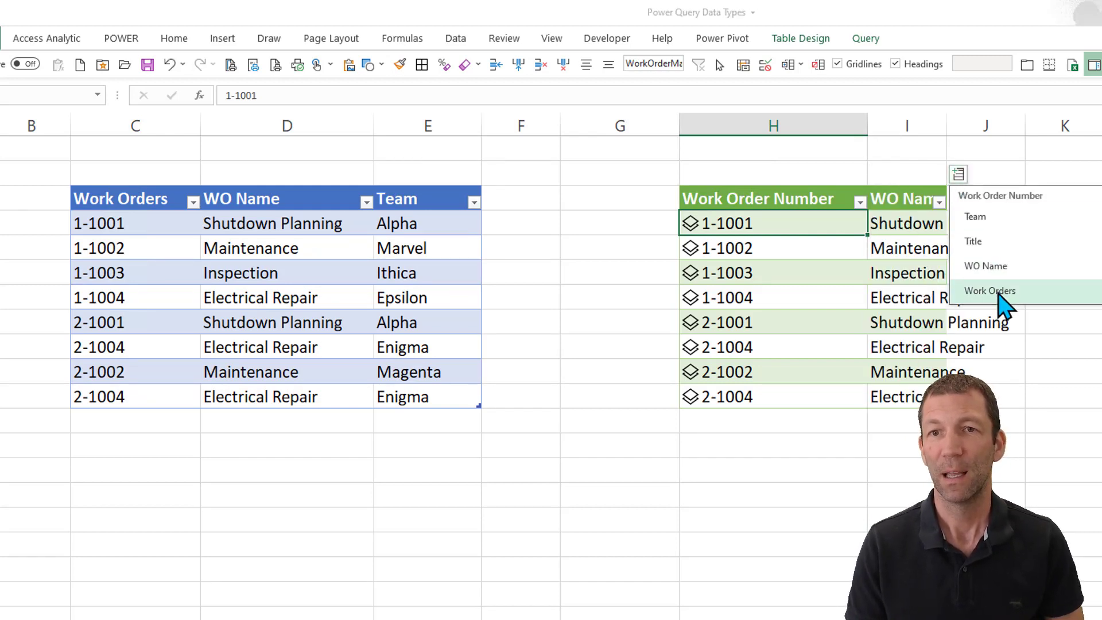
click(999, 221)
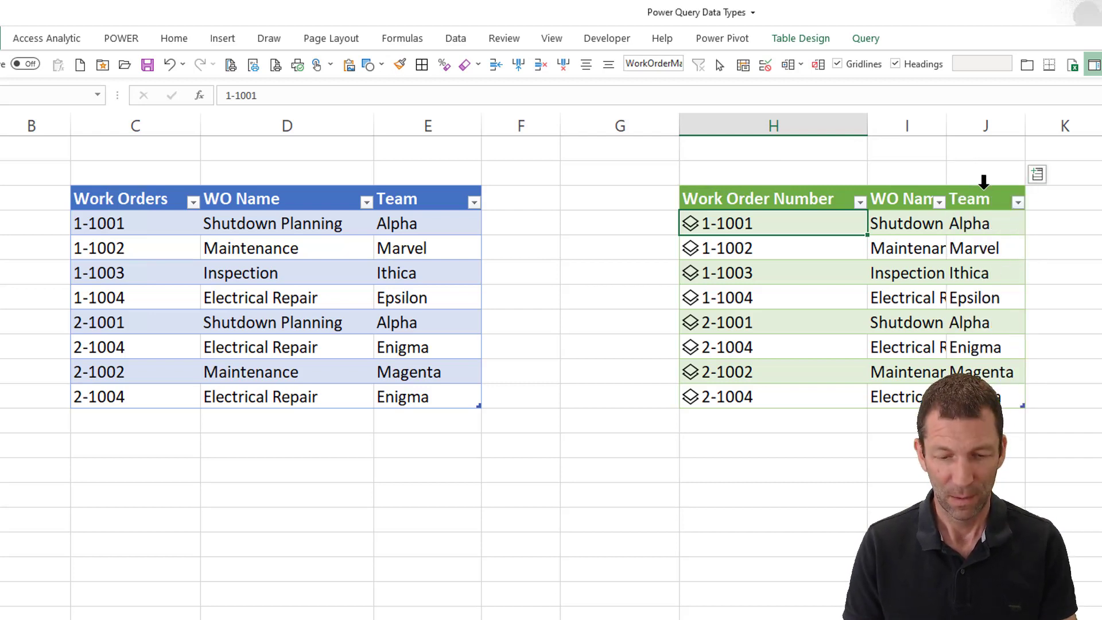
key(ctrl+z)
key(ctrl+z)
key(ctrl+z)
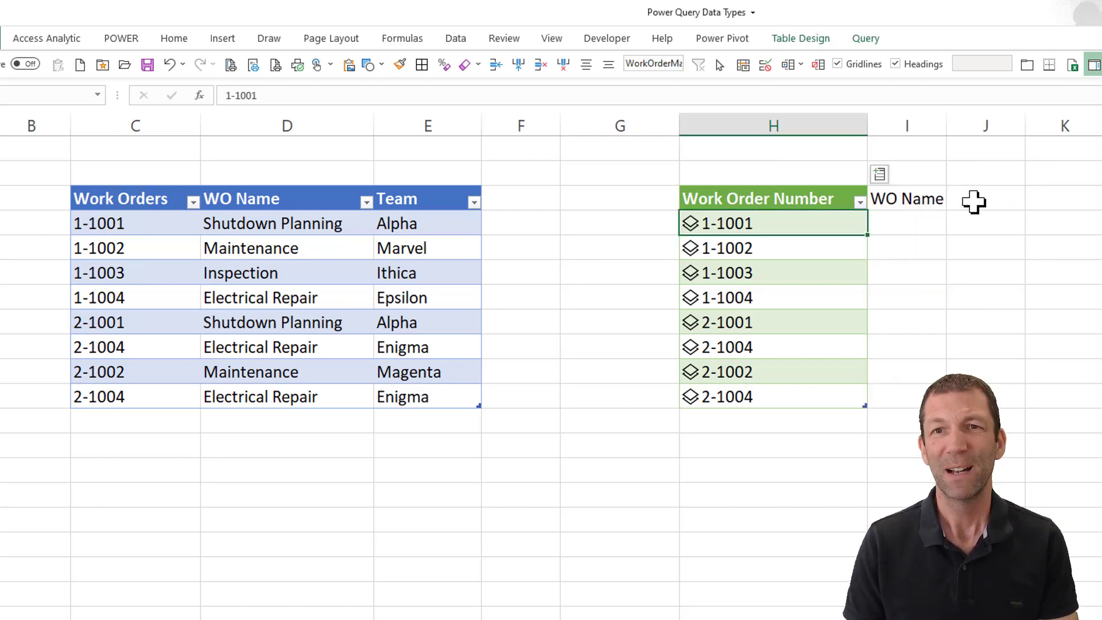
click(906, 198)
key(Delete)
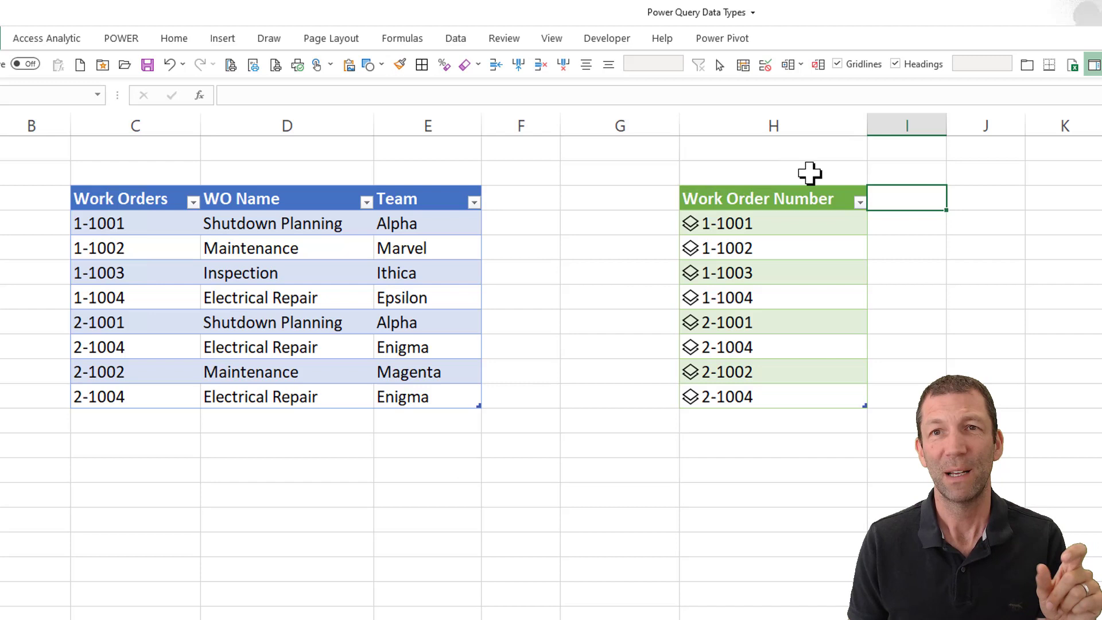
Spill =WorkOrderMaster[Work Order Number] from J4, then apply the Input cell style on the blank sheet
drag(799, 224, 806, 396)
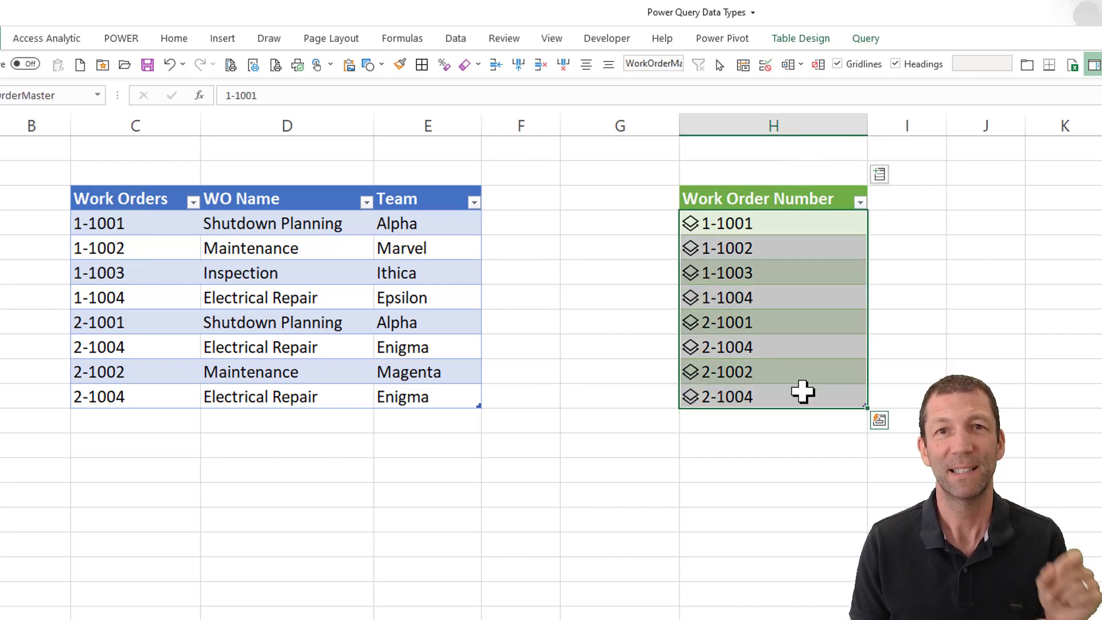
click(981, 222)
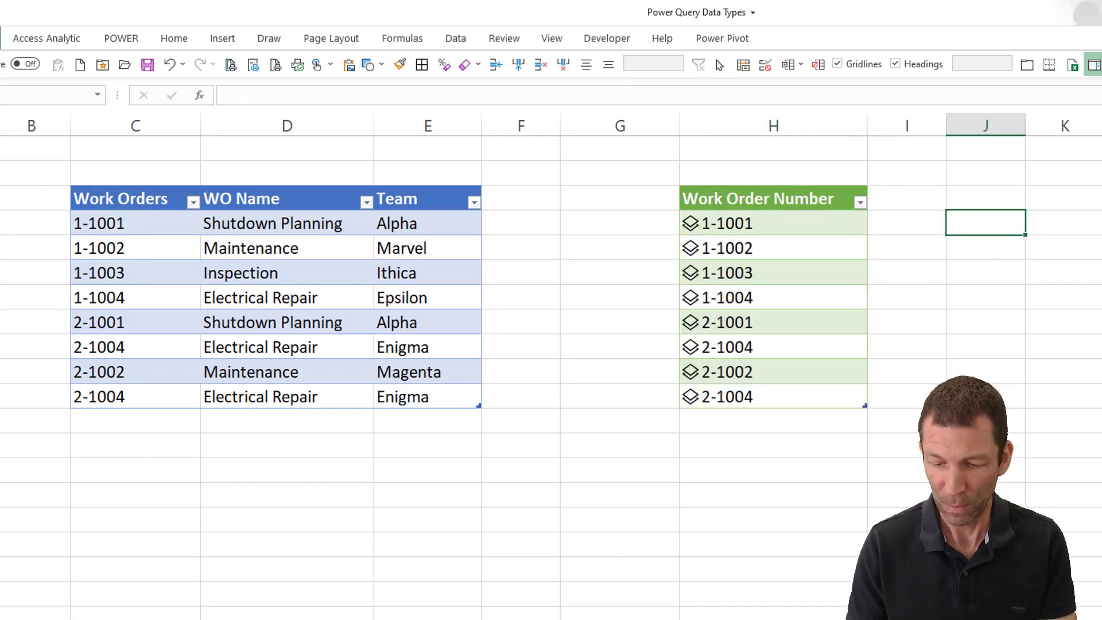
text(=)
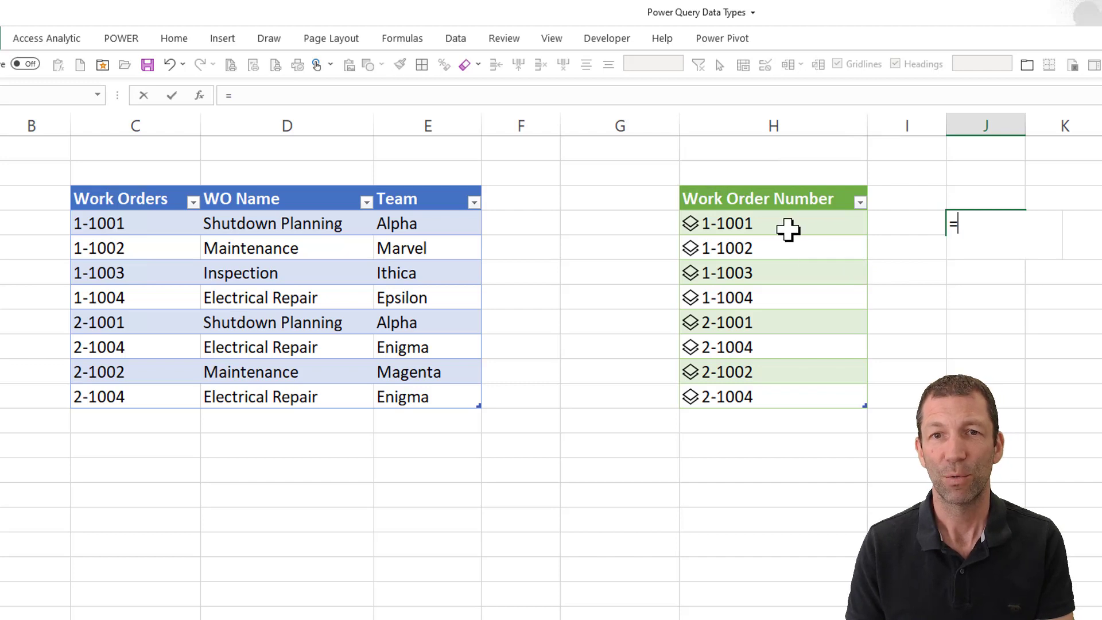
drag(787, 228, 775, 393)
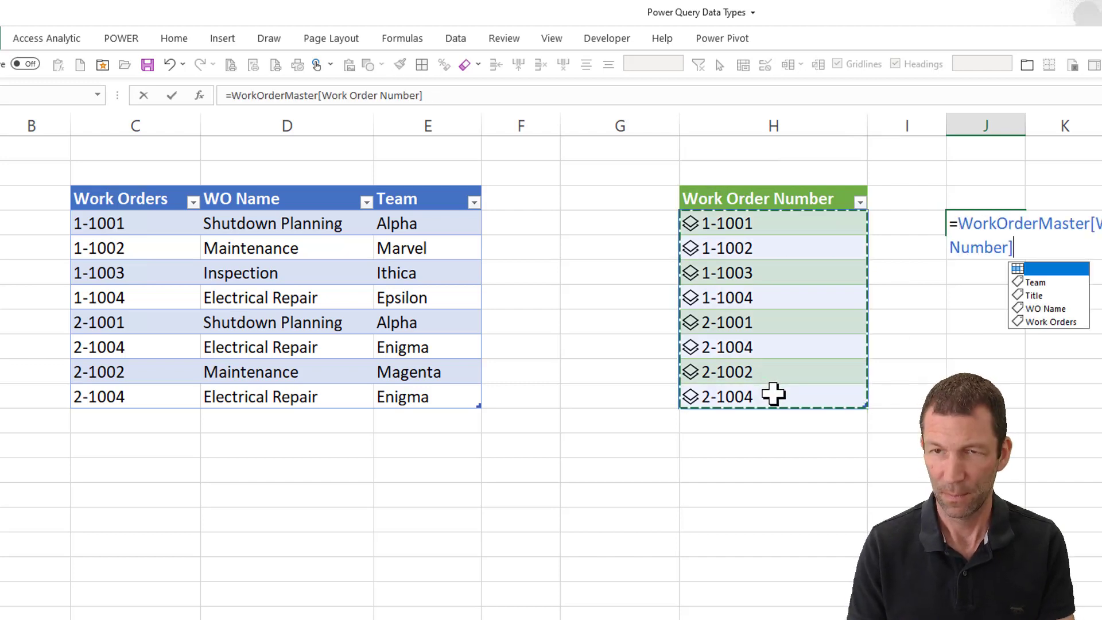
key(ctrl+Return)
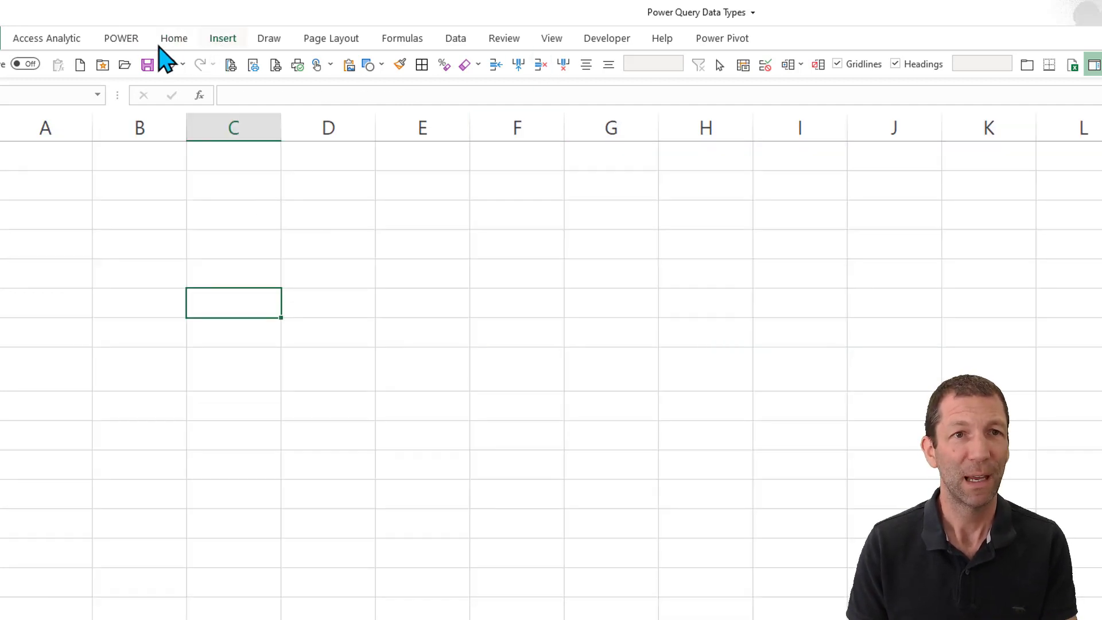
click(174, 40)
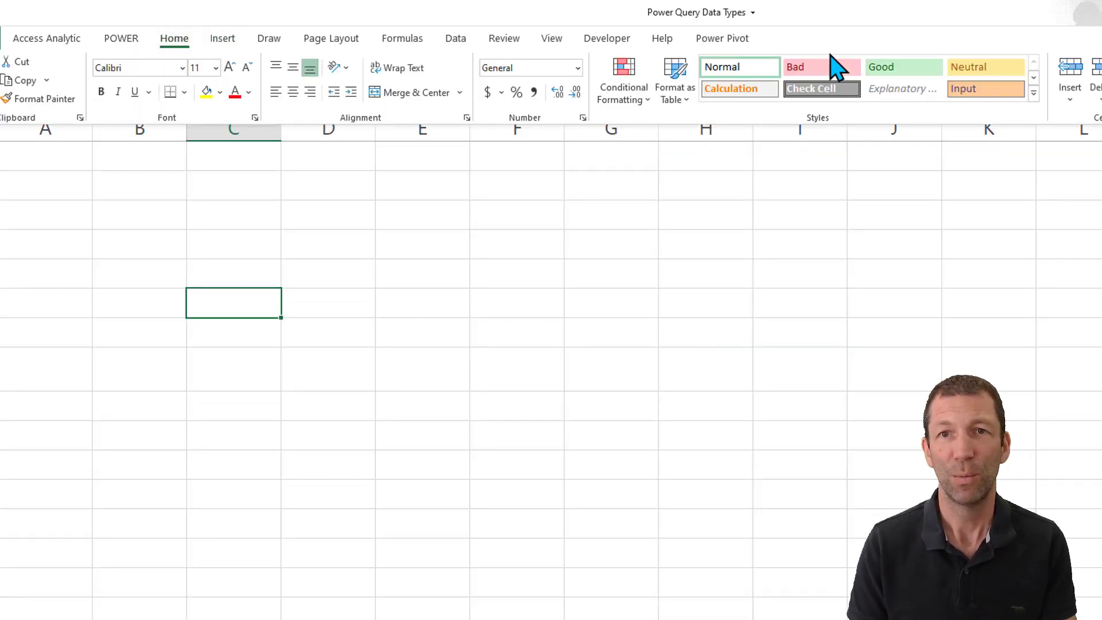
click(985, 91)
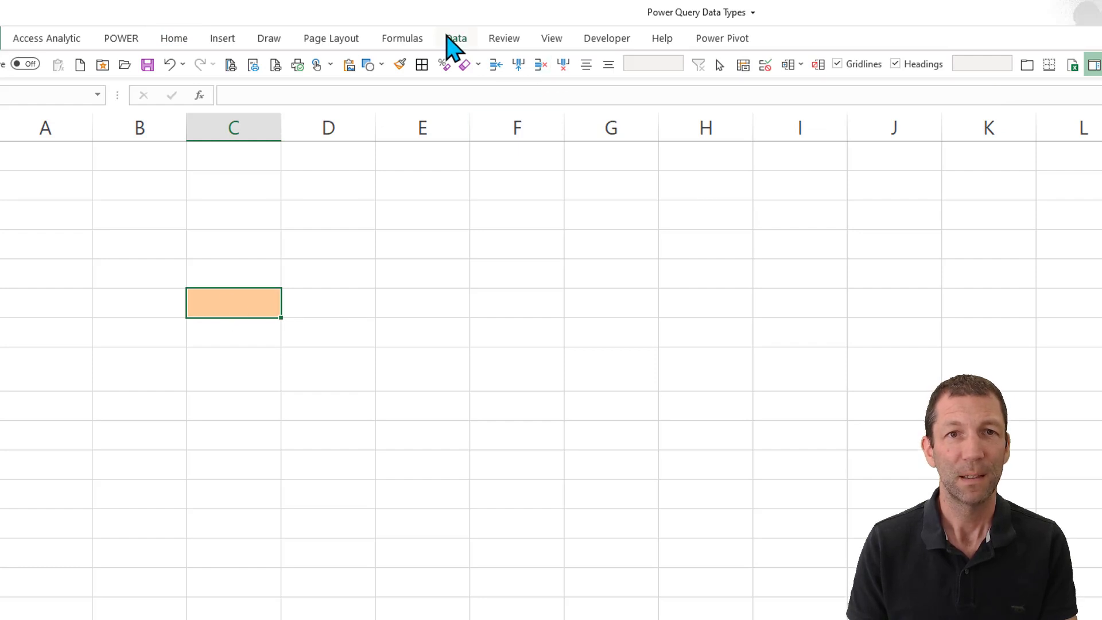
Add List data validation to the orange cell with source =Data!$J$4#
click(454, 39)
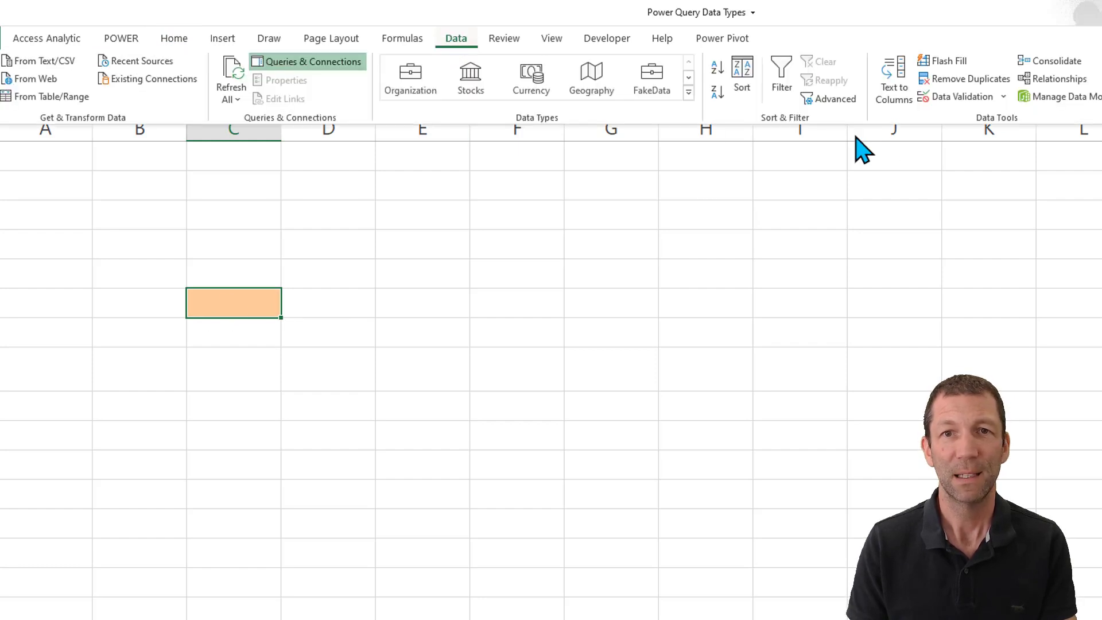
click(966, 97)
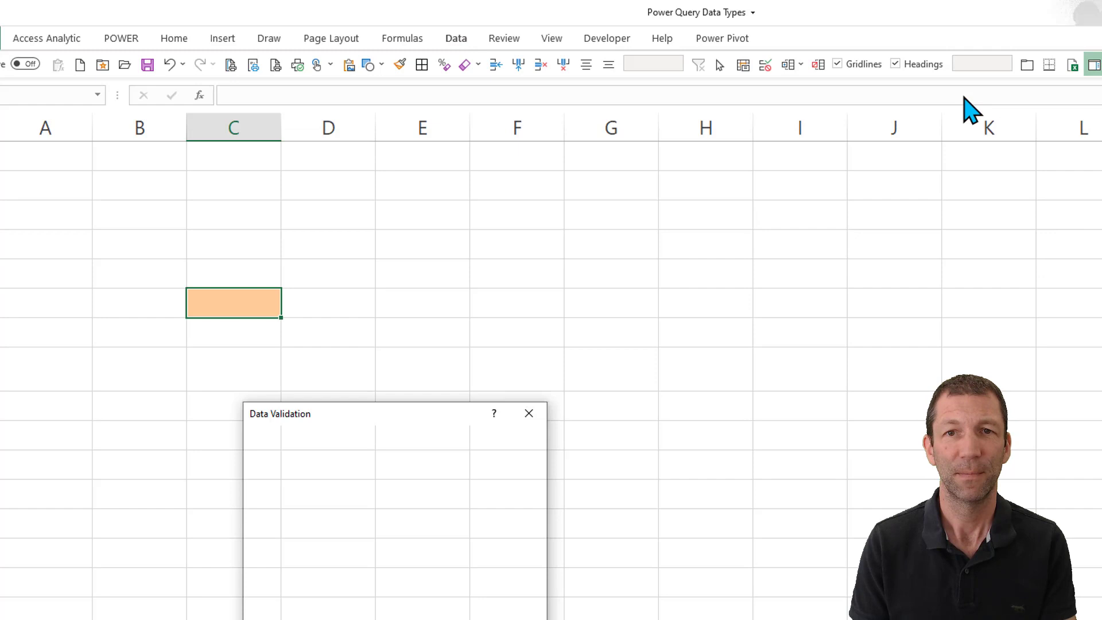
click(374, 491)
click(305, 536)
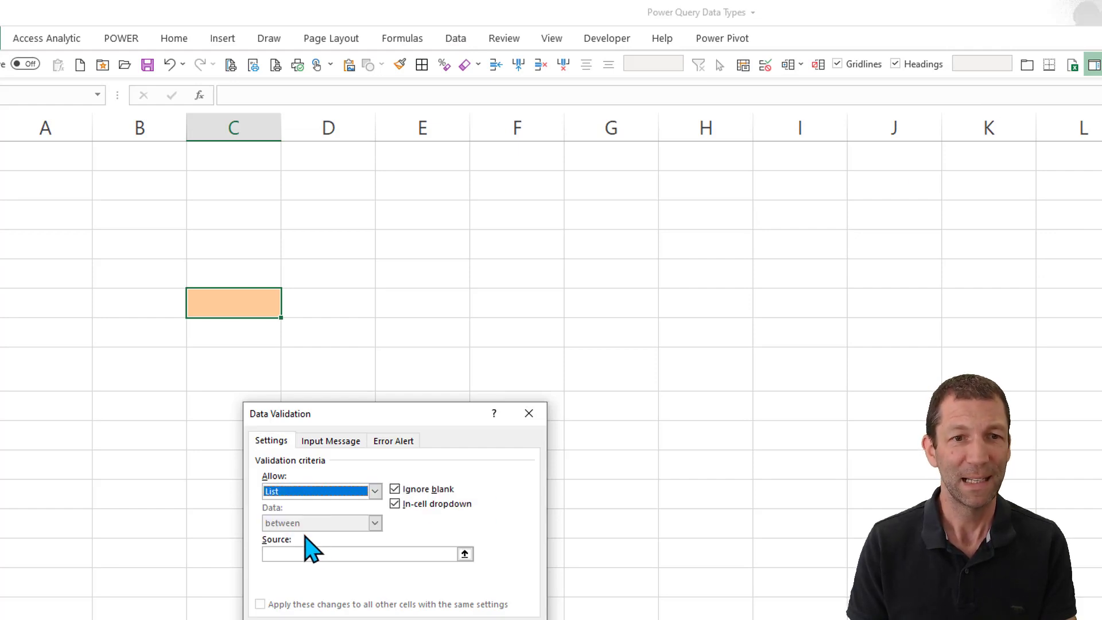
click(315, 554)
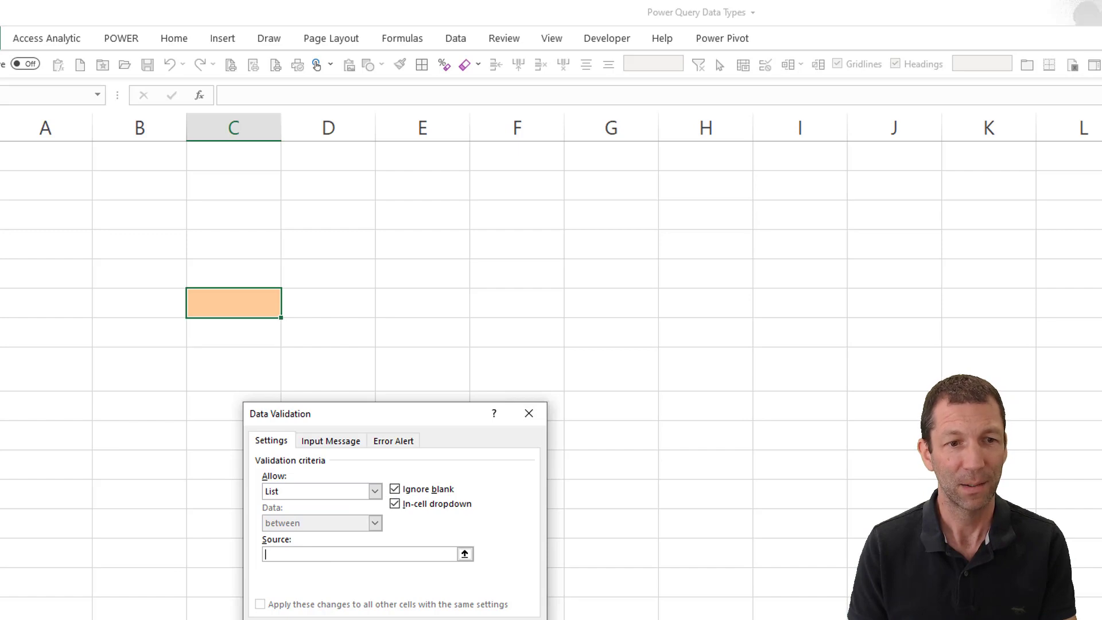
key(ctrl+Page_Down)
click(975, 223)
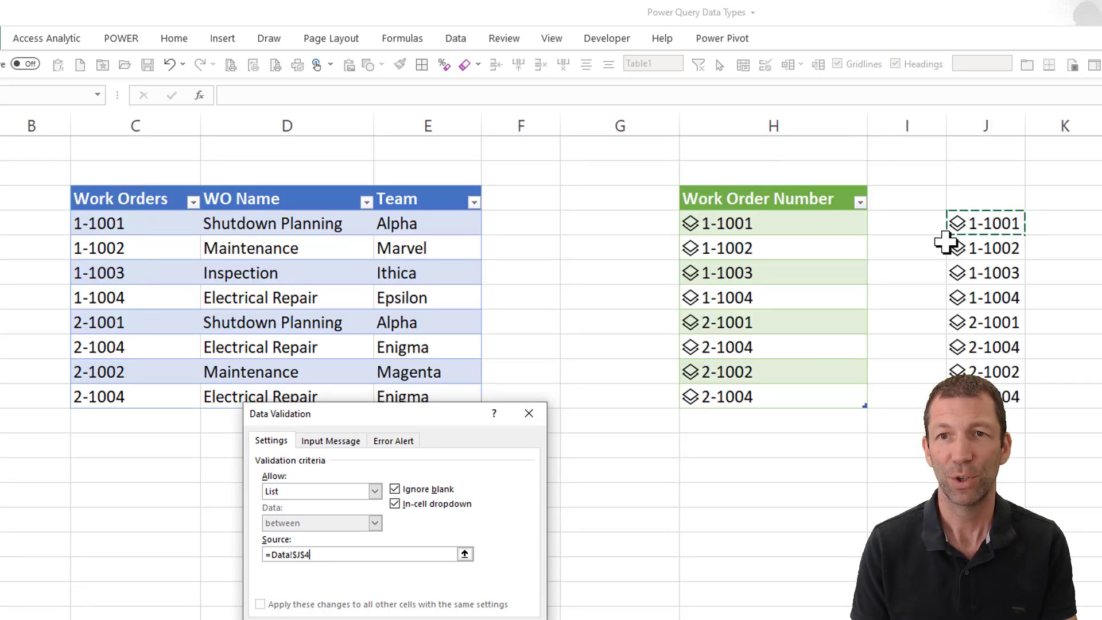
drag(486, 409, 607, 327)
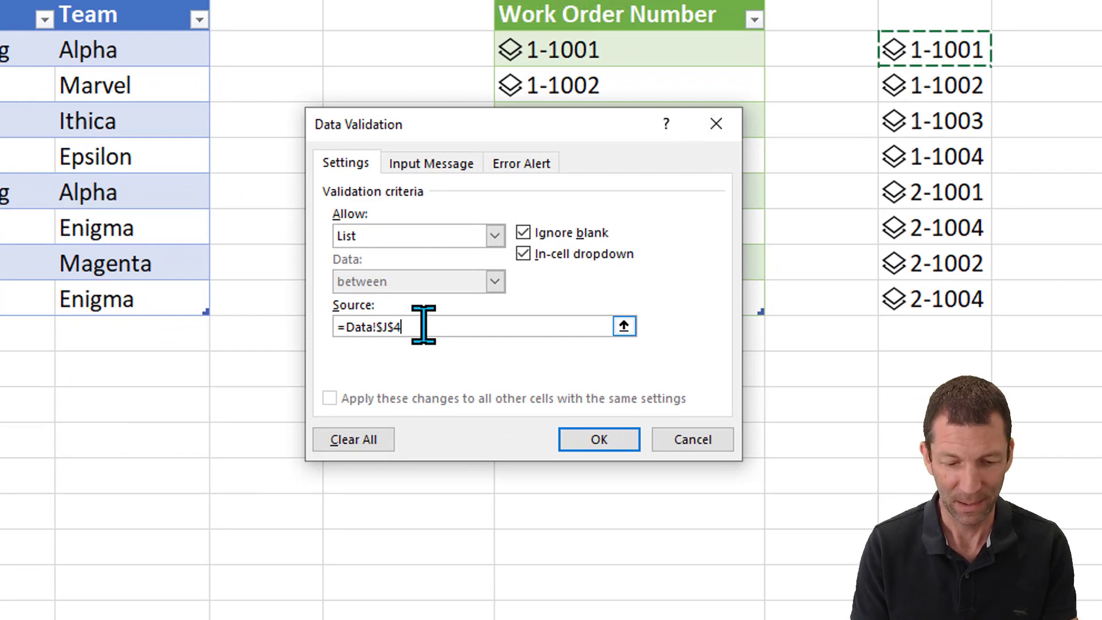
text(#)
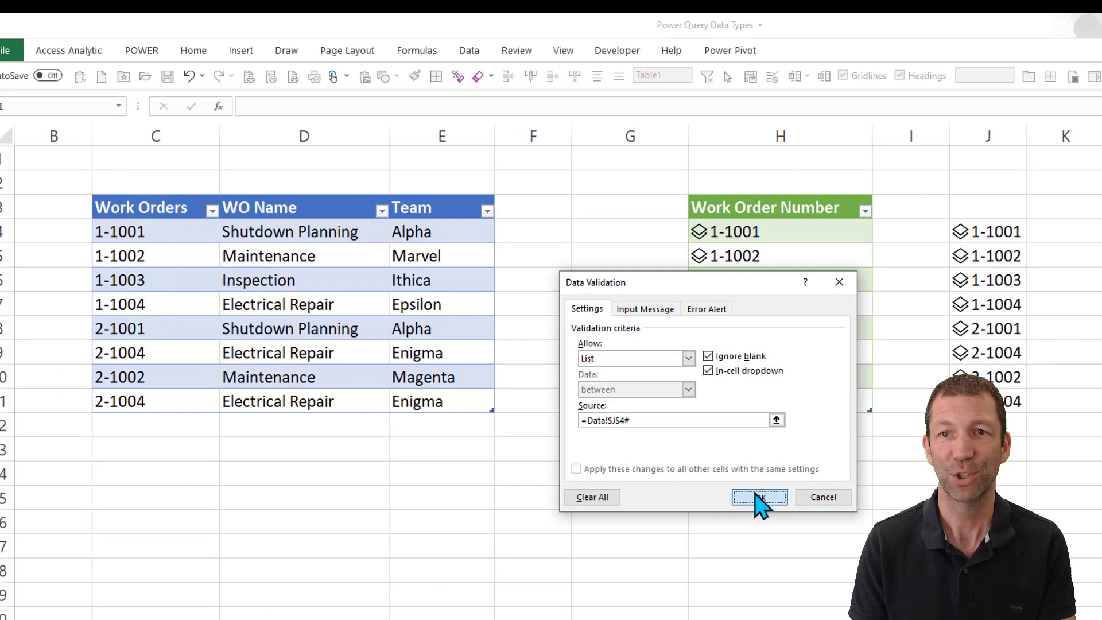
click(758, 497)
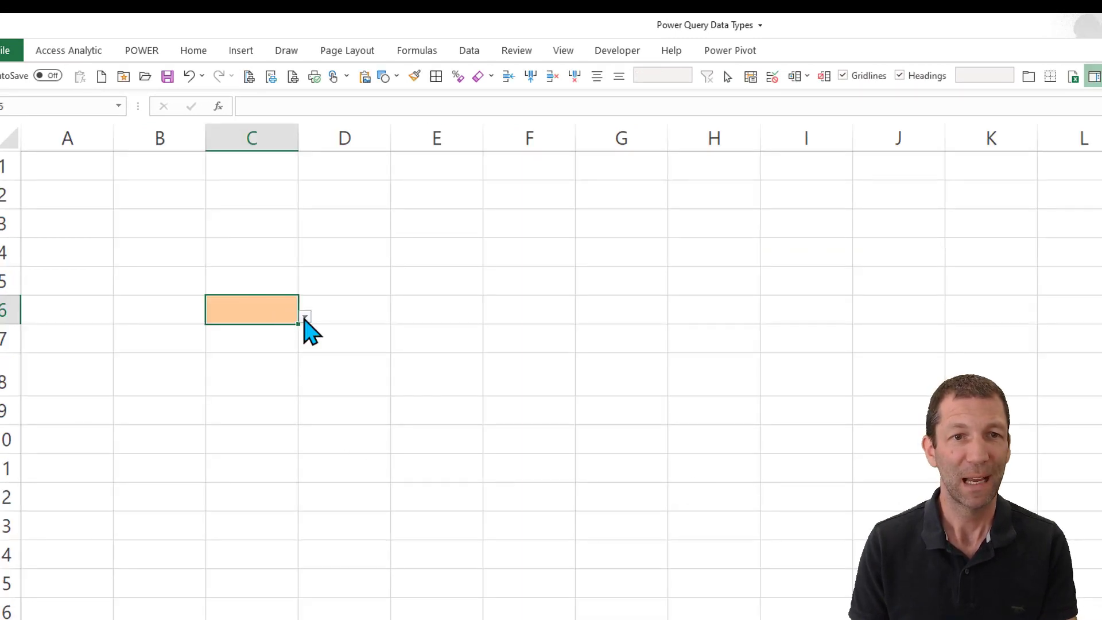
Pick work order 1-1003 in C6 and show its Team (Ithica) in C9
click(304, 316)
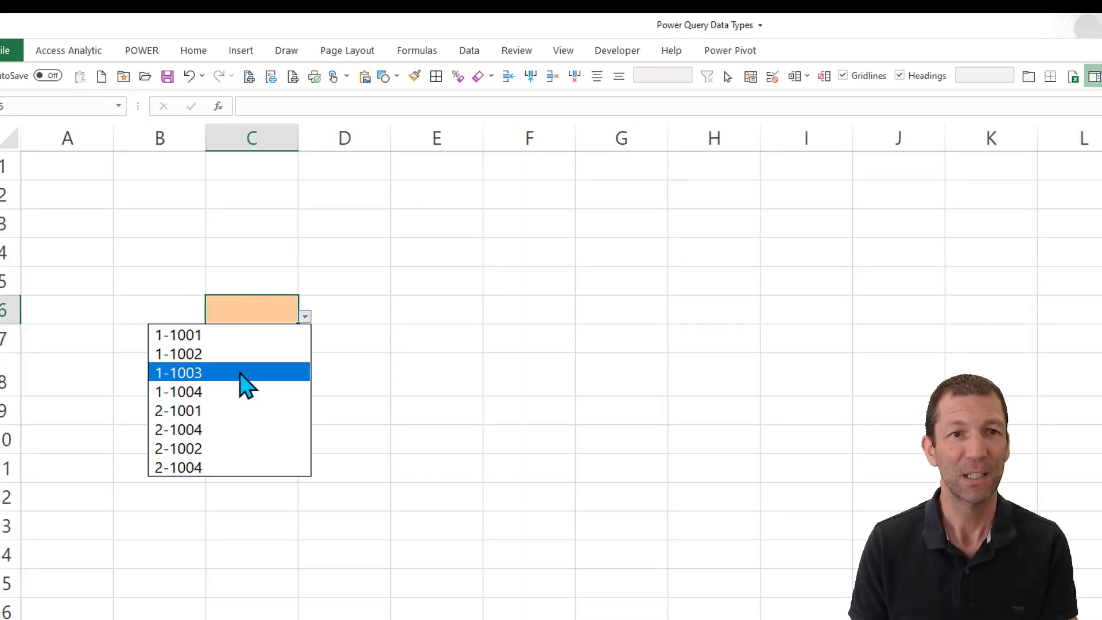
click(240, 374)
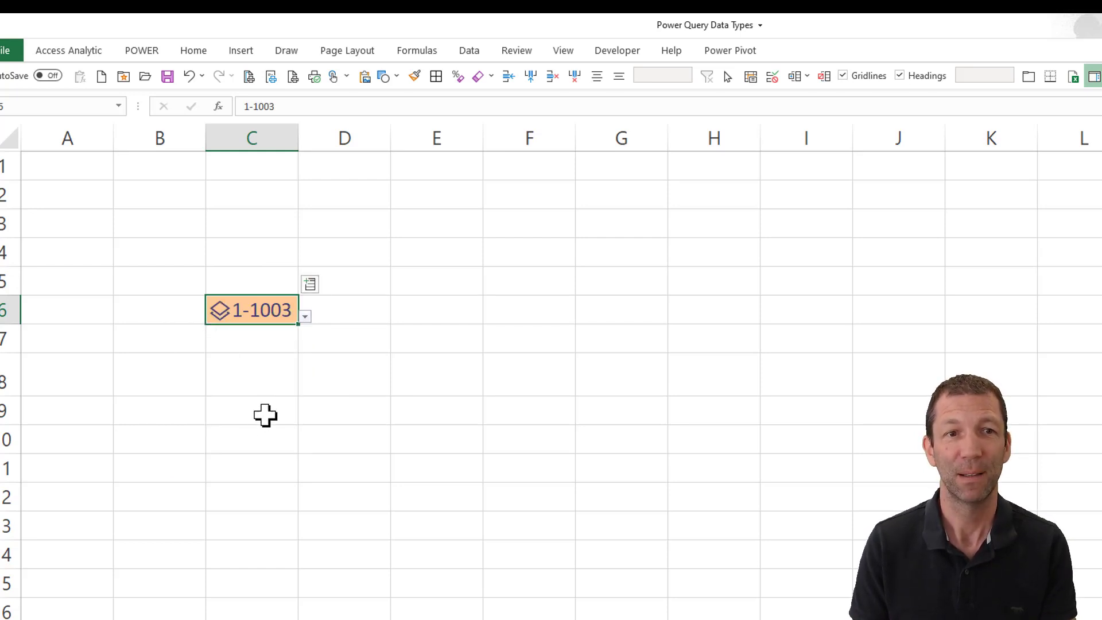
click(262, 417)
text(=)
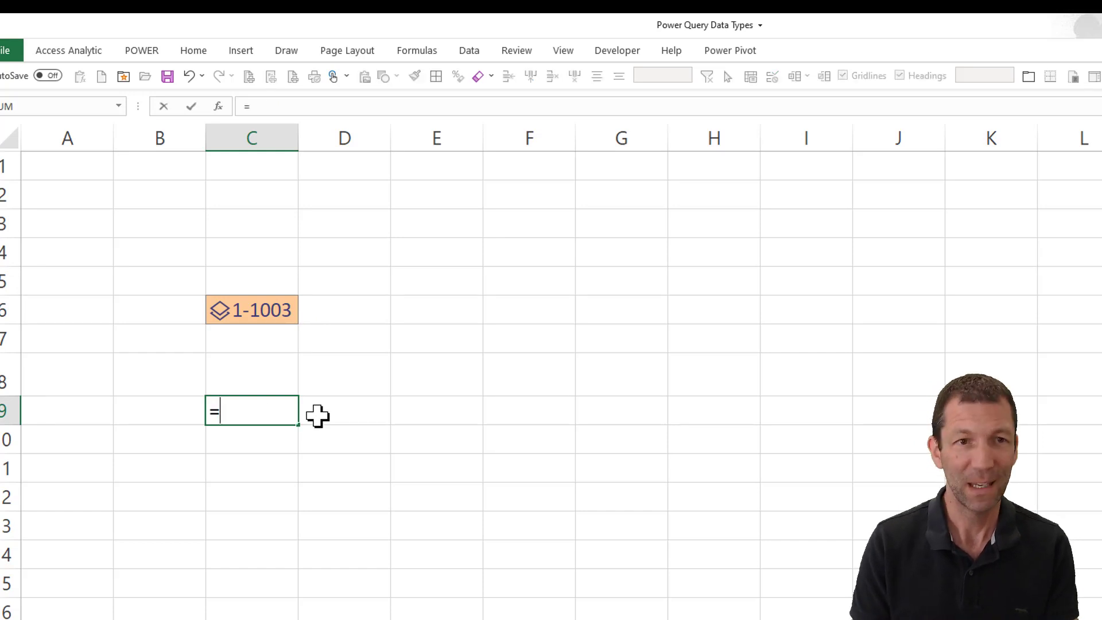
click(263, 312)
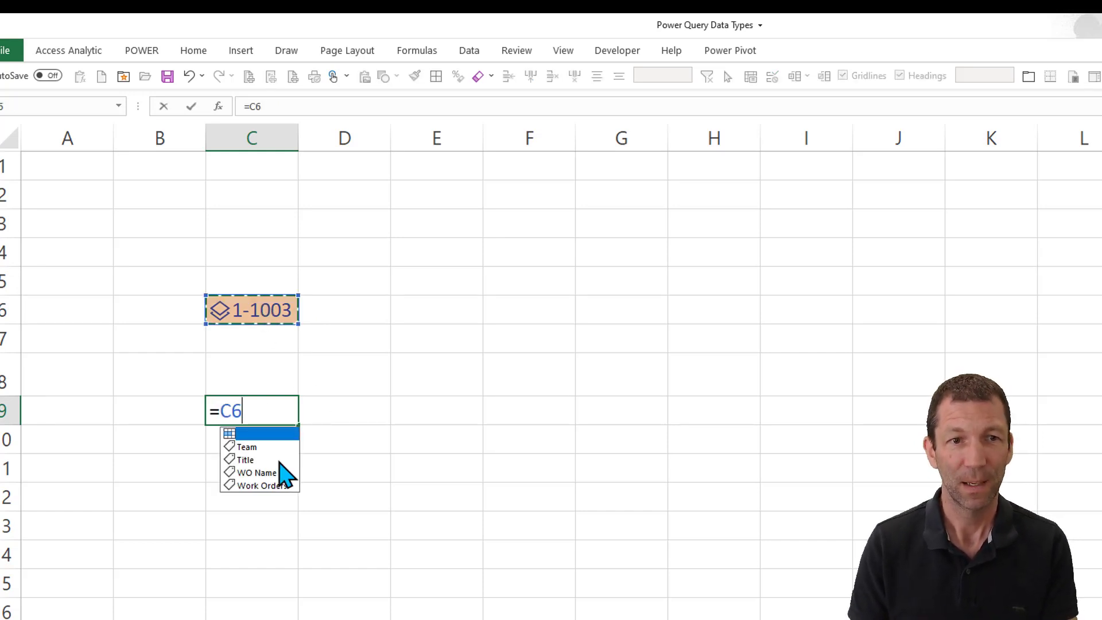
double_click(263, 447)
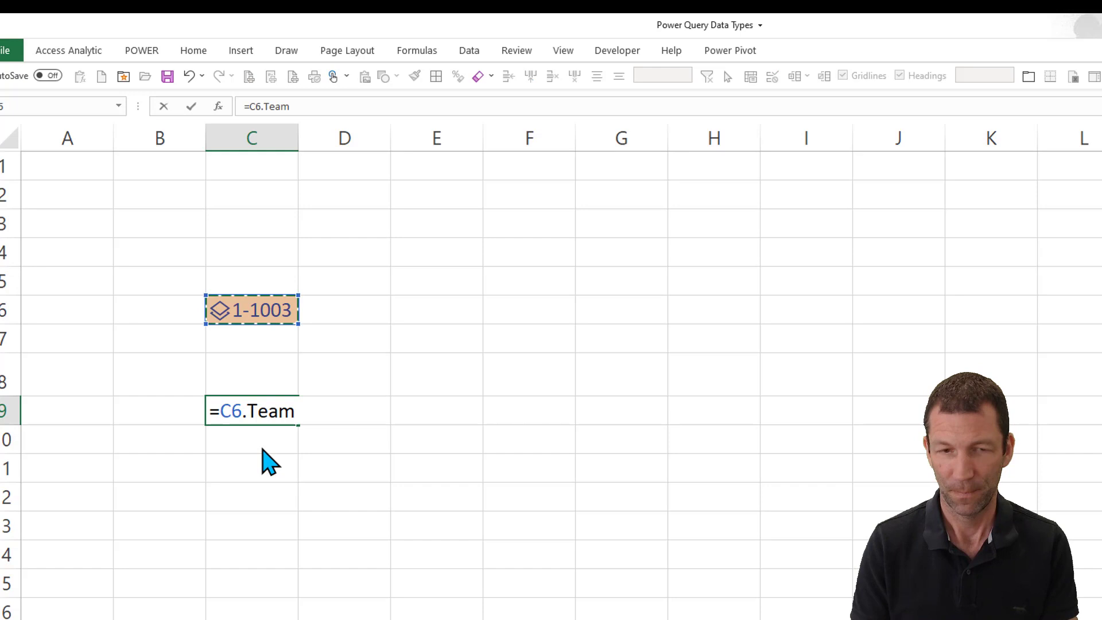
key(Return)
key(Up)
Show the chosen work order's WO Name field from C6 in D9
key(Right)
text(=)
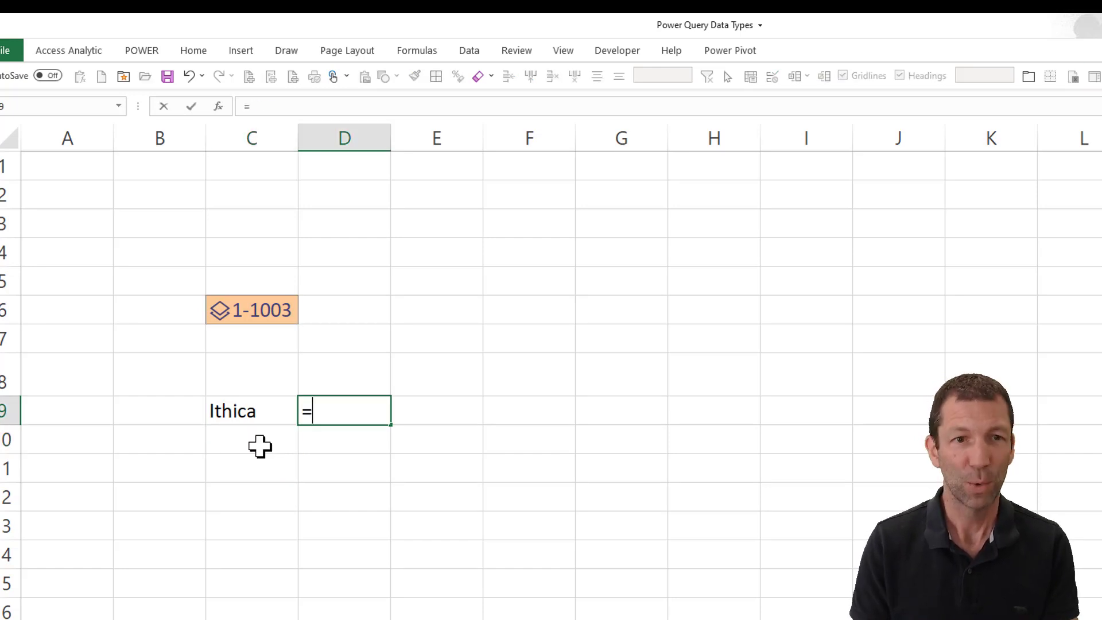
click(251, 311)
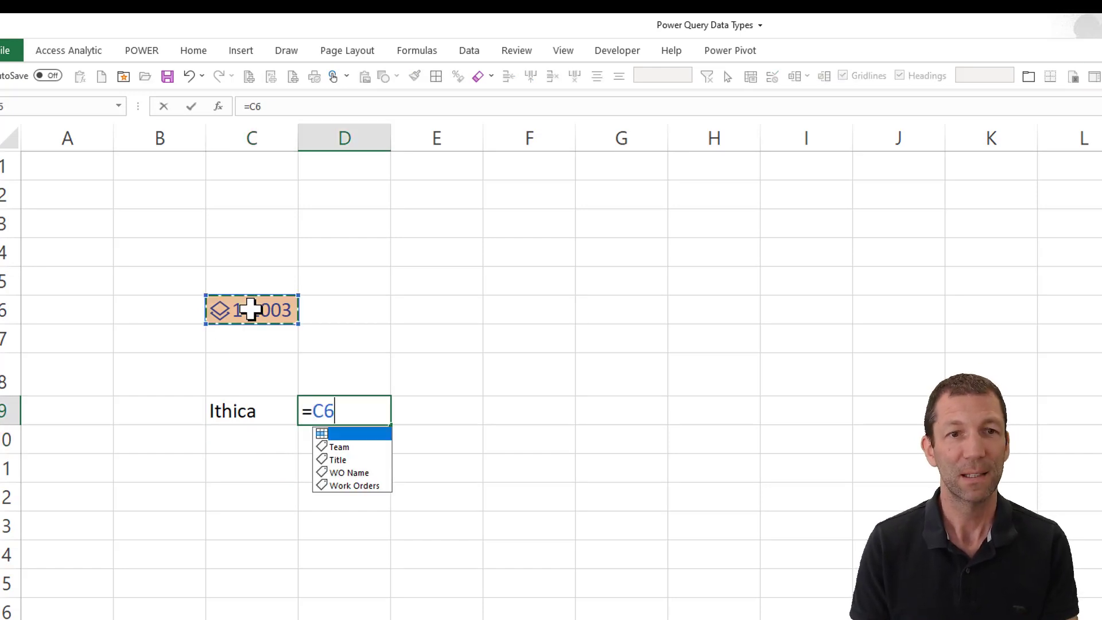
double_click(351, 472)
key(Return)
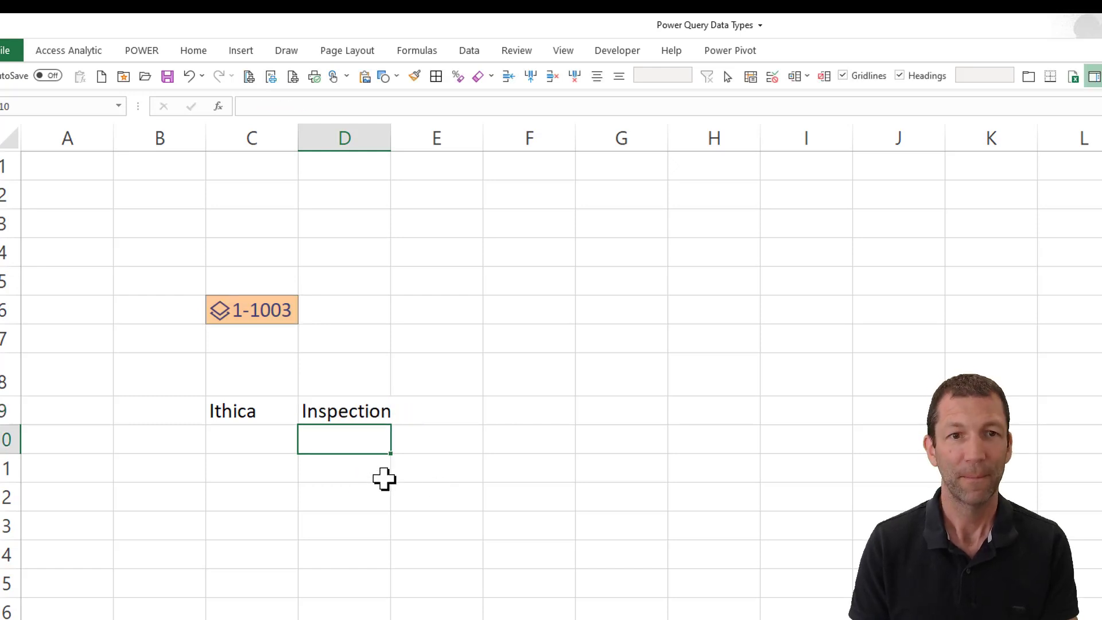
Switch C6 to 2-1001, then 2-1002, confirming row 9 updates to Magenta and Maintenance
click(241, 306)
click(306, 316)
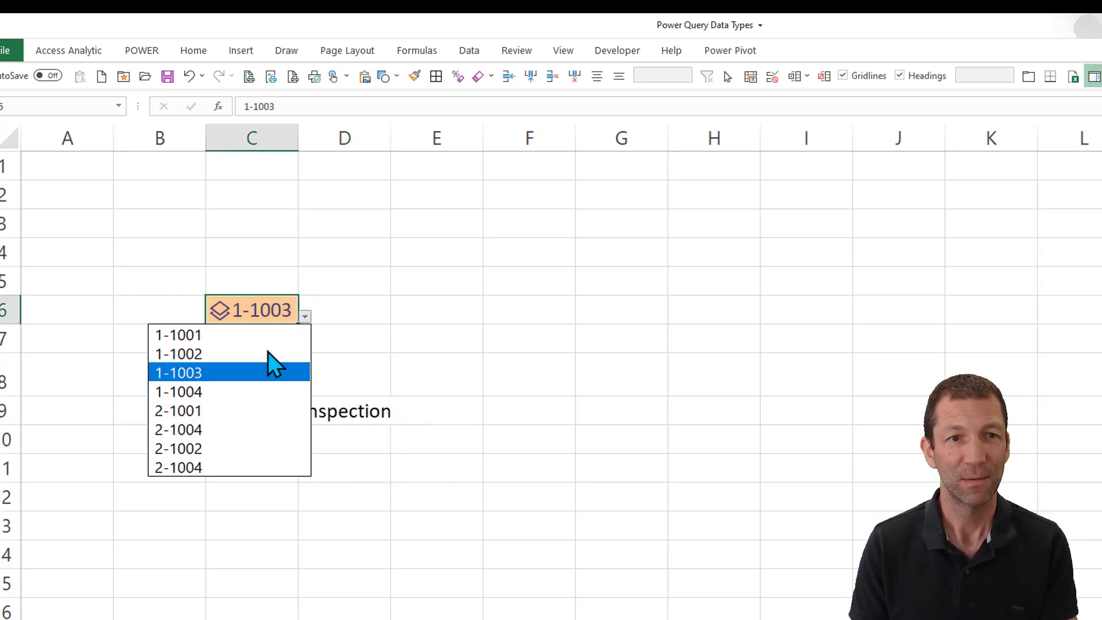
click(210, 410)
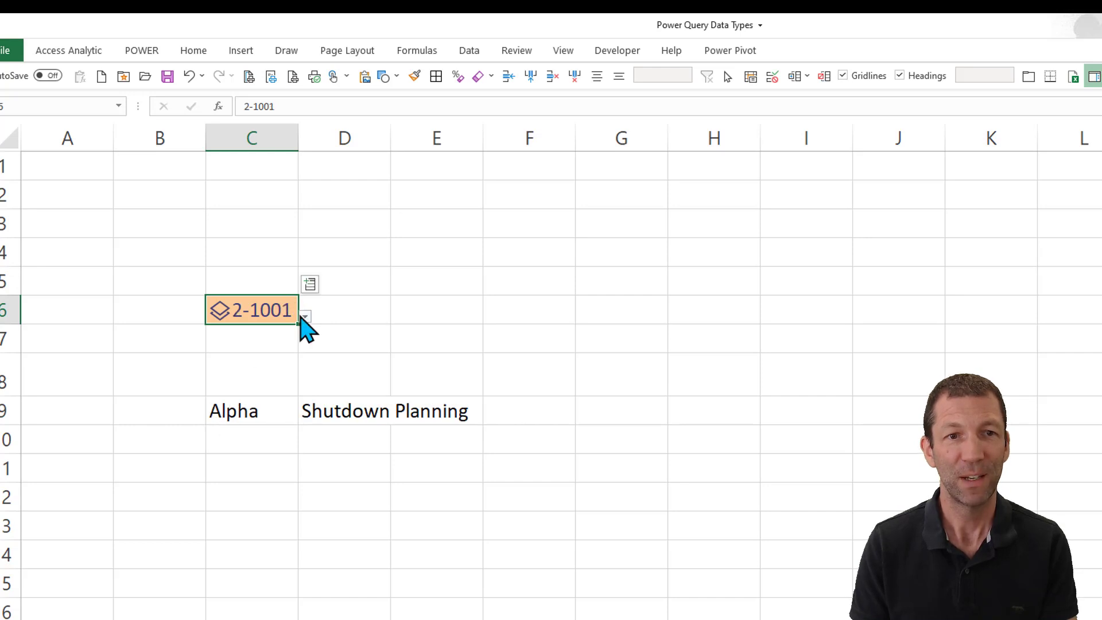
click(305, 316)
click(219, 445)
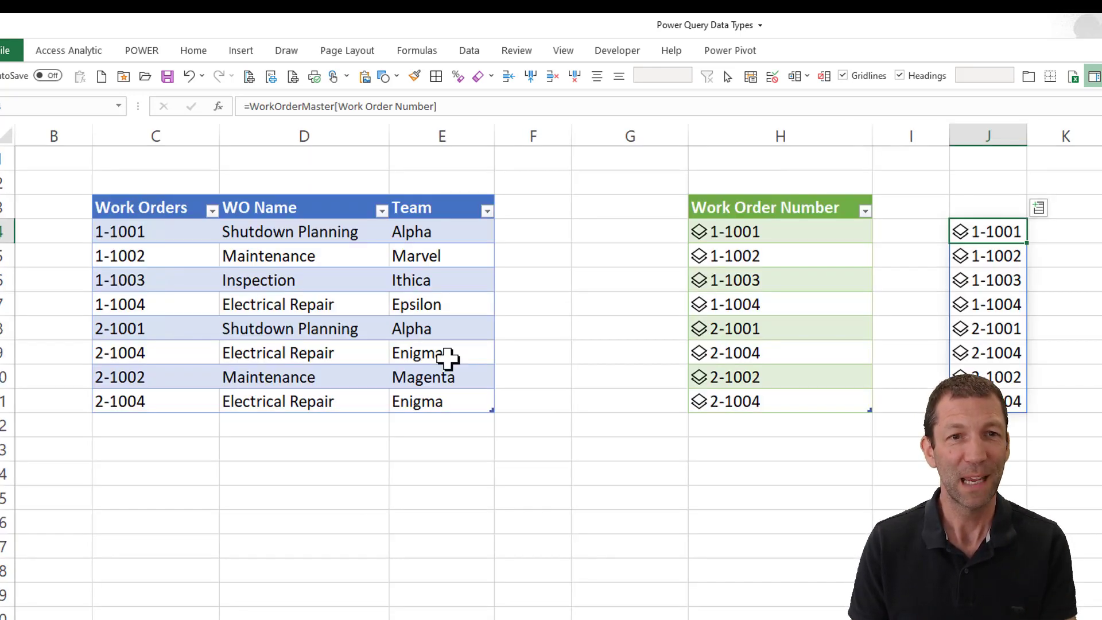
Add a Manager header in F3, extending the work order table
click(516, 207)
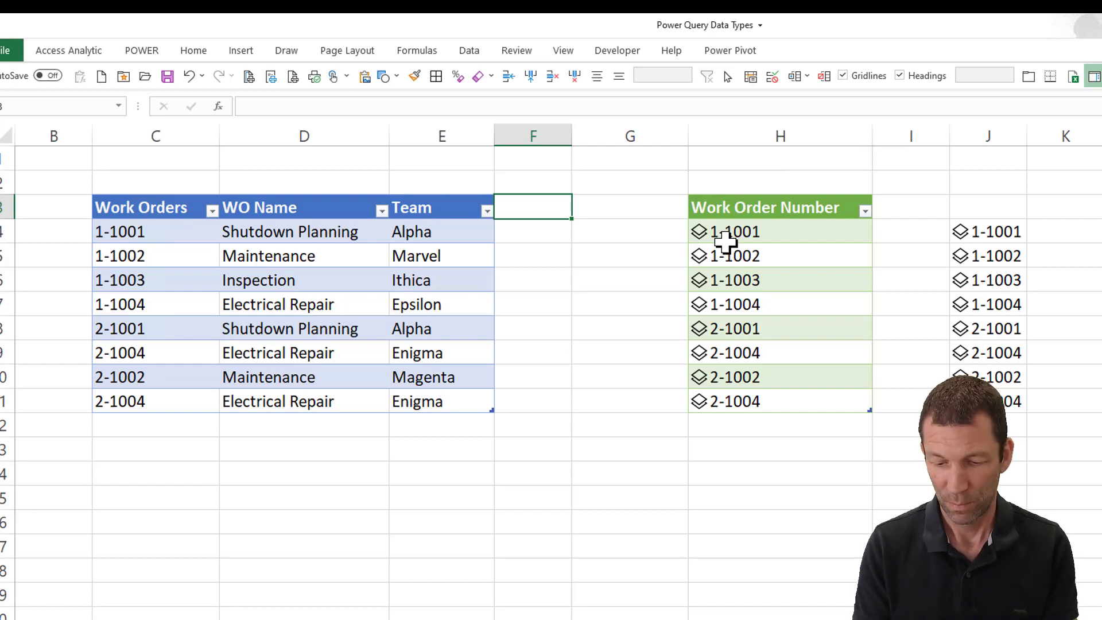
text(Manager)
key(Return)
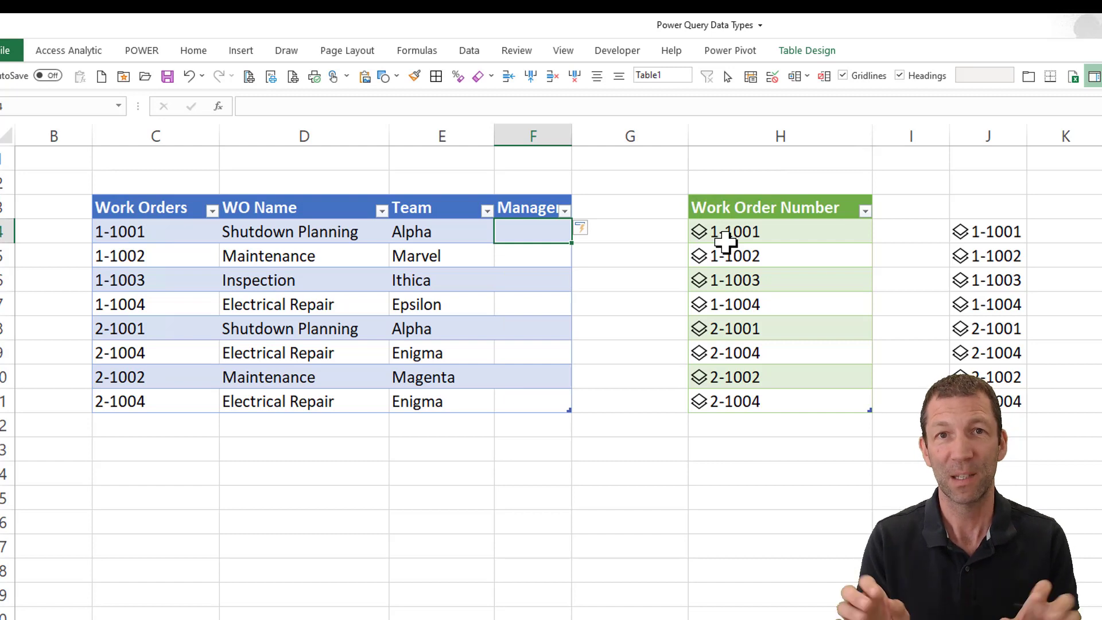
Enter a manager name for each work order in F4 through F11
text(Bob)
key(Return)
text(Lisa)
key(Return)
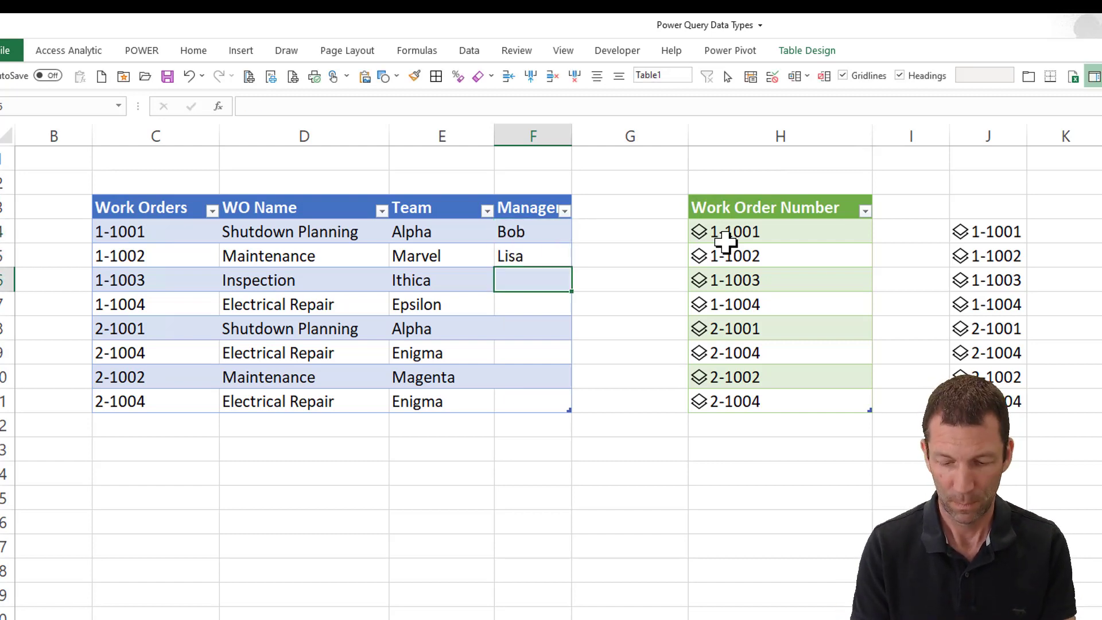
text(Mary)
key(Return)
text(Tess Alice)
key(Return)
text(Jack)
key(Return)
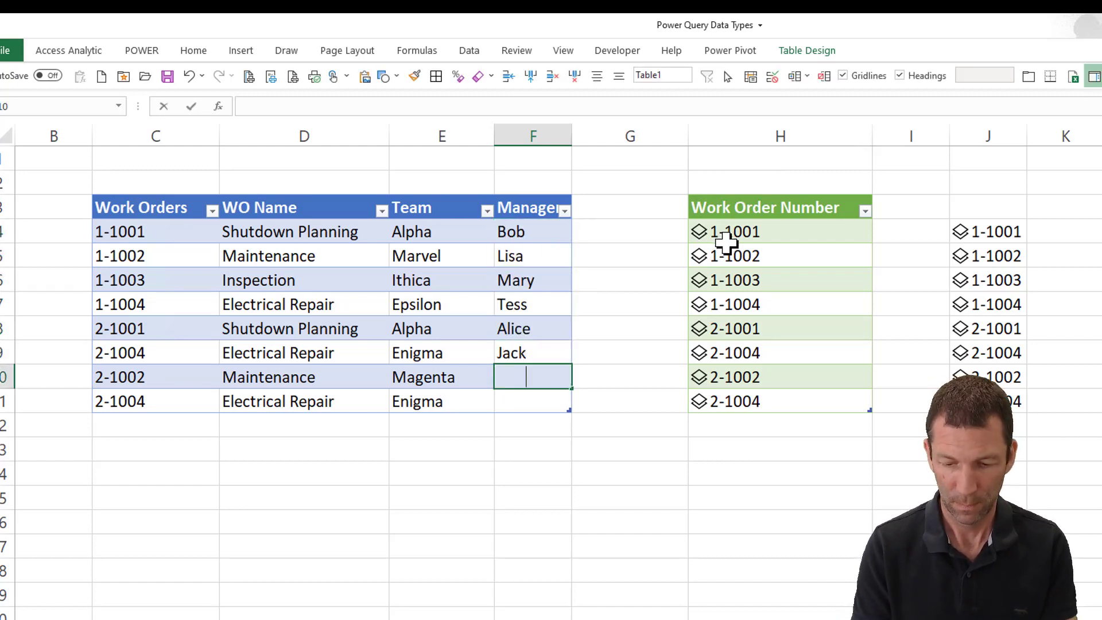
text(John)
key(Return)
text(Jim)
key(Return)
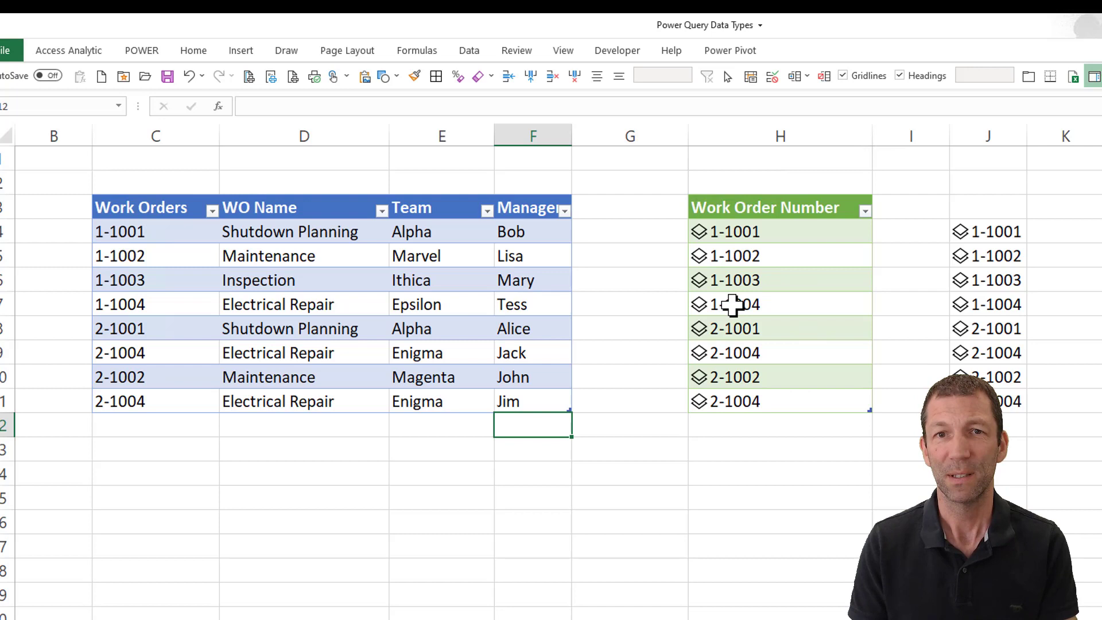
Refresh the Work Order Number output table from its right-click menu
click(801, 283)
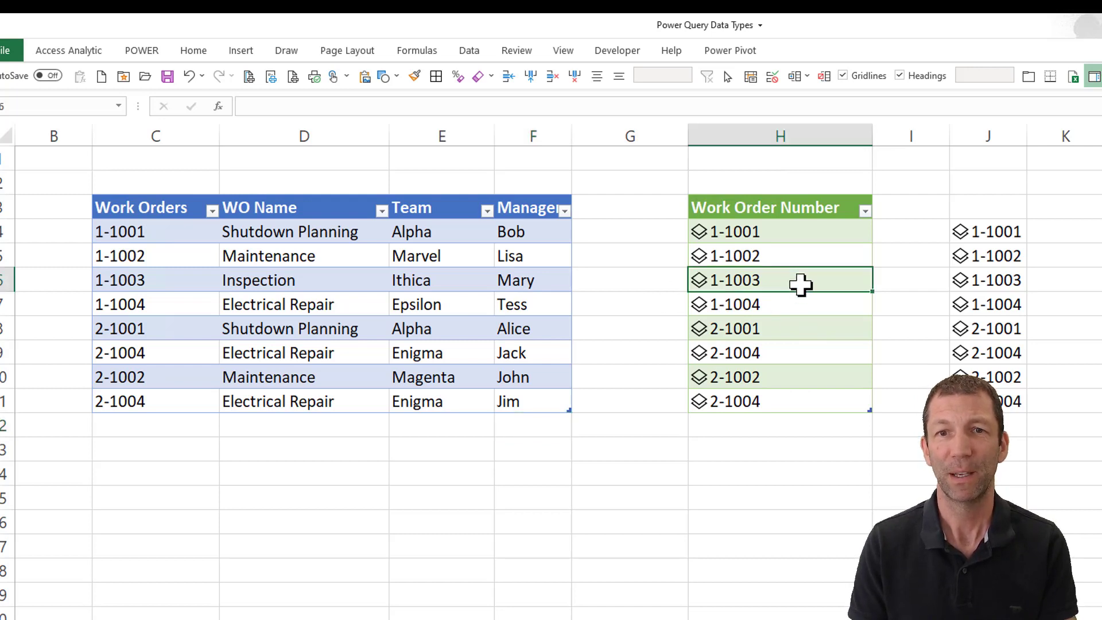
right_click(801, 284)
click(874, 477)
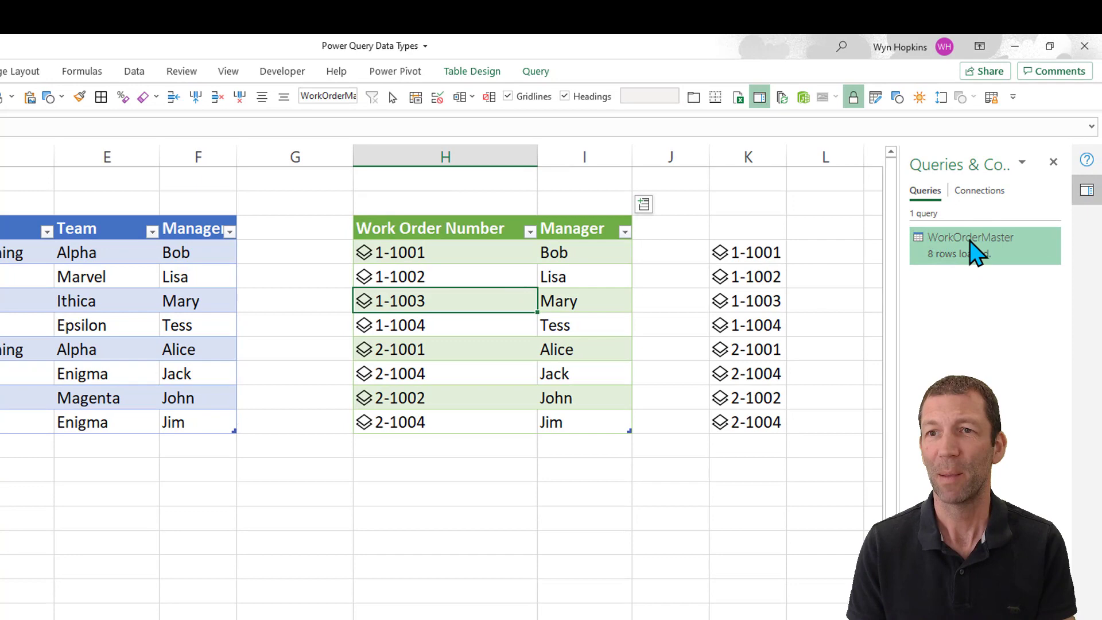
Open WorkOrderMaster in Power Query, zoom in, and expand the formula bar to show the CombineColumnsToRecord column list
double_click(974, 251)
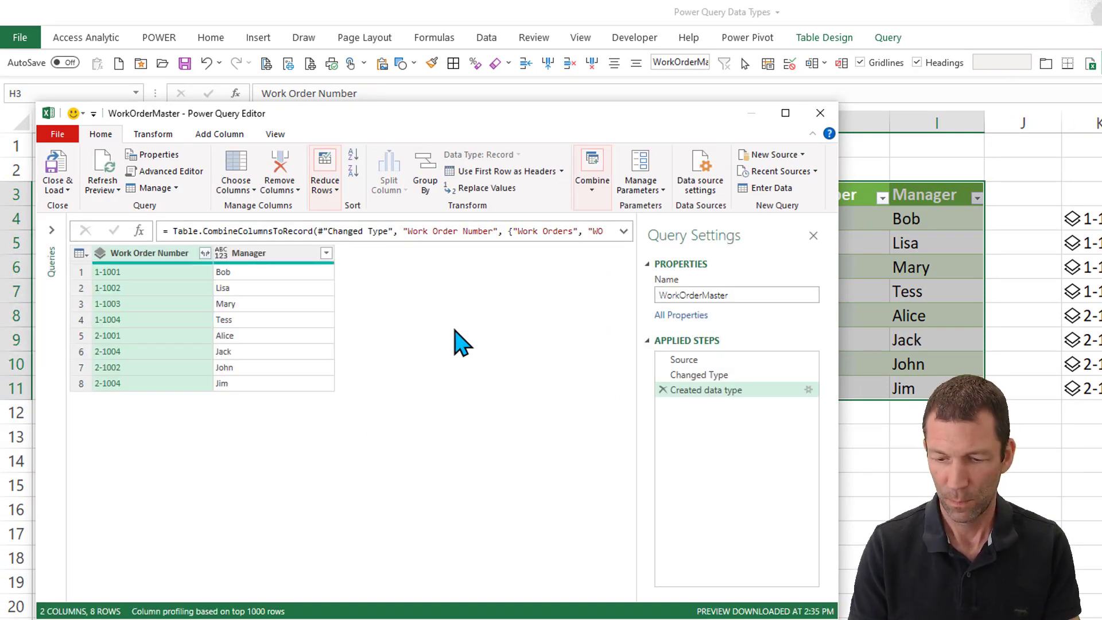
key(ctrl+plus)
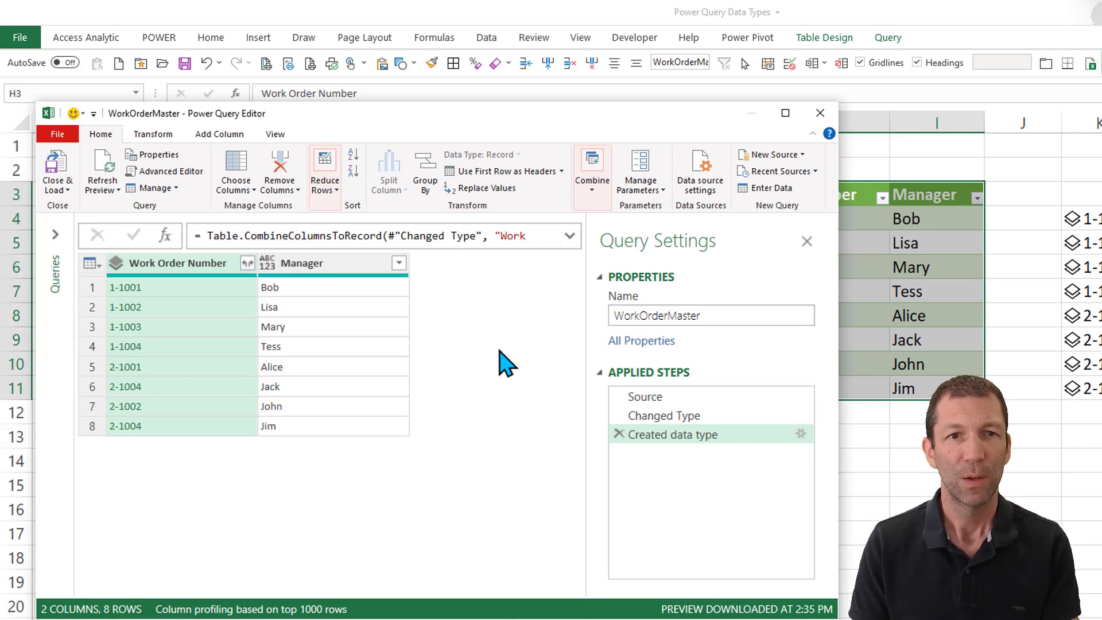
drag(627, 417, 680, 442)
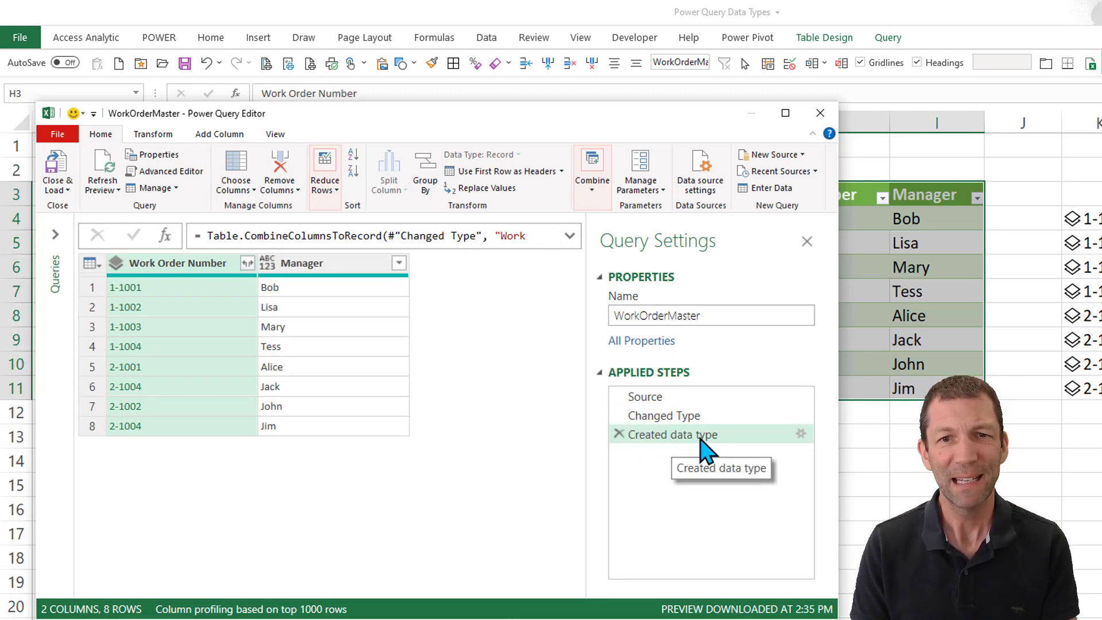
click(570, 235)
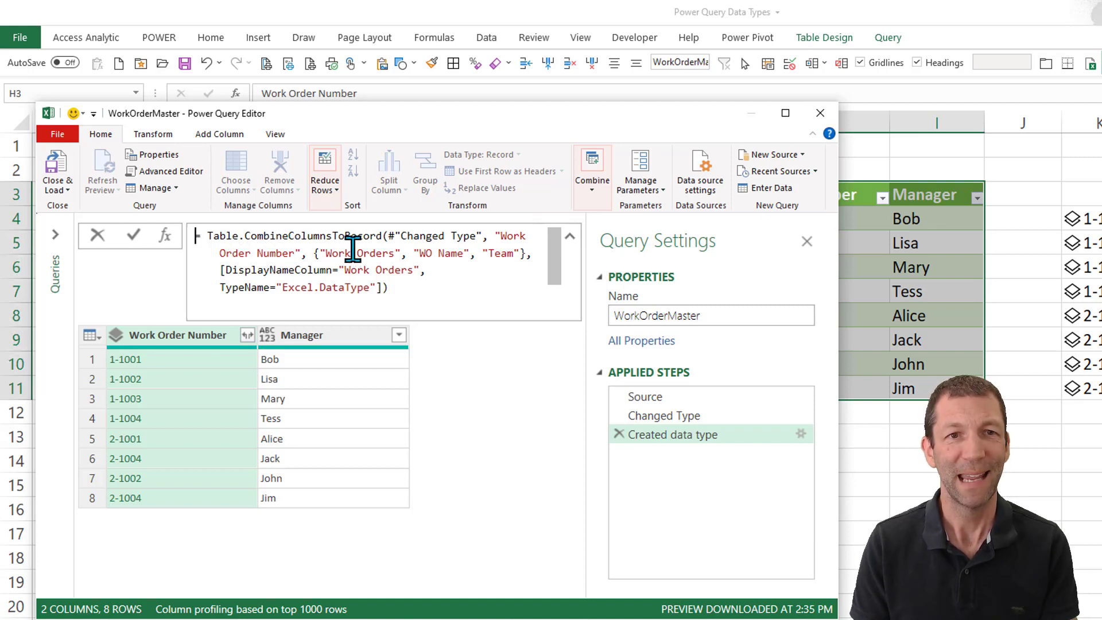
click(445, 253)
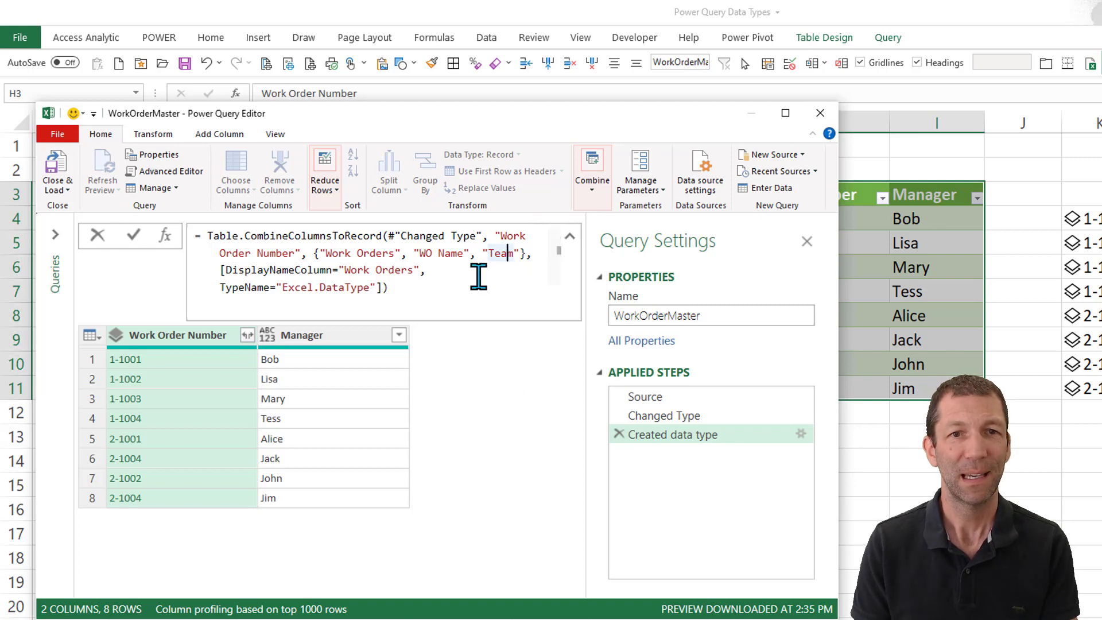
click(499, 255)
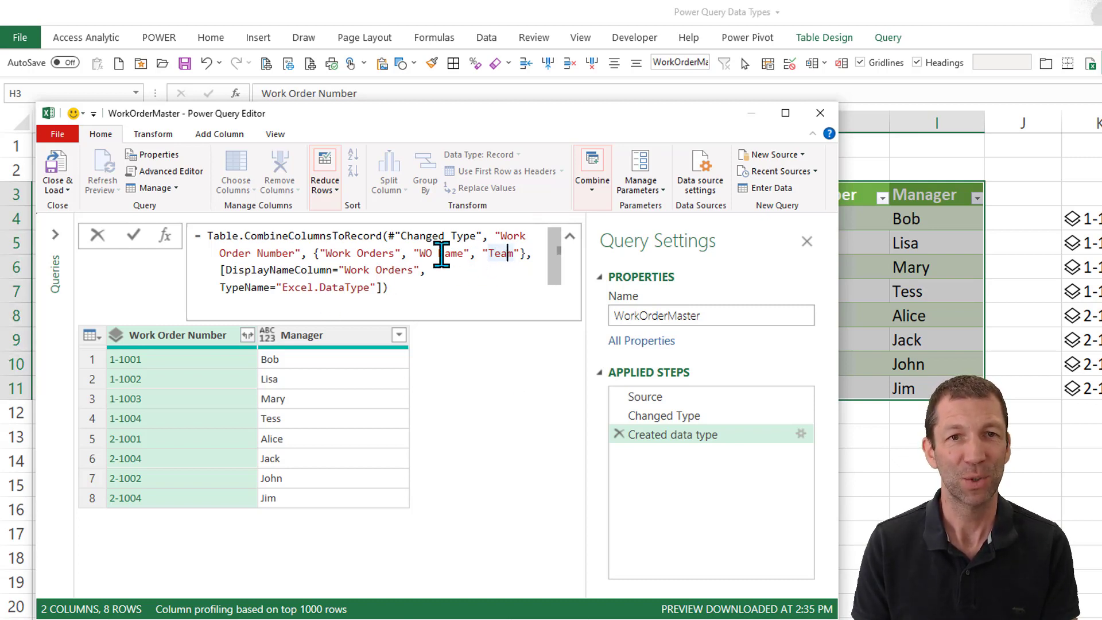
drag(324, 256, 519, 255)
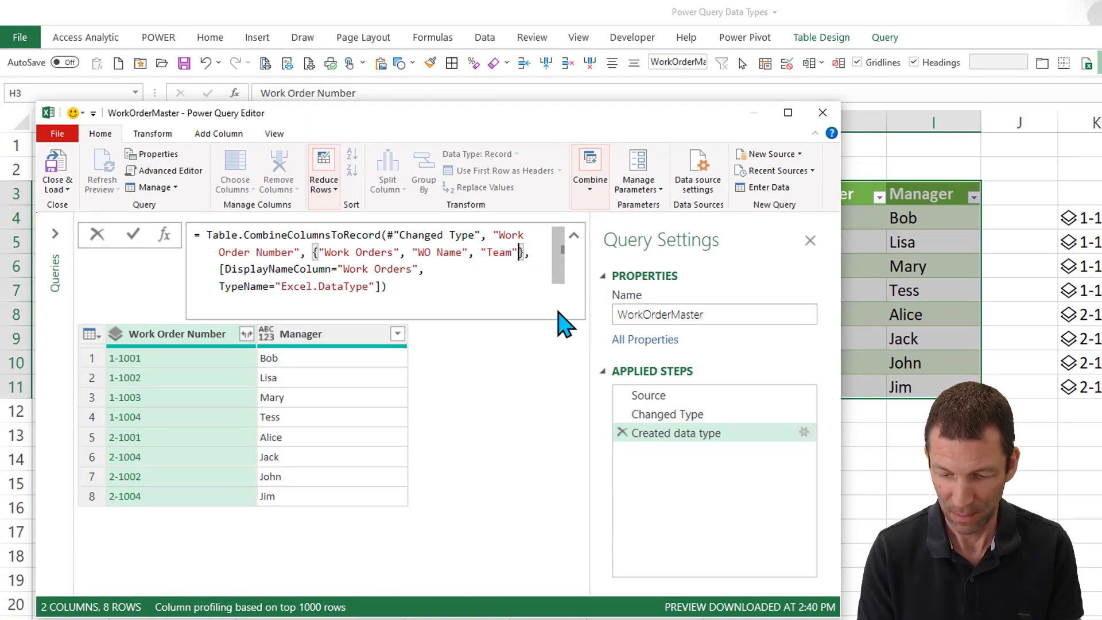
Add "Manager" after "Team" in the Created data type column list and commit the formula
text(, ")
text(Manag)
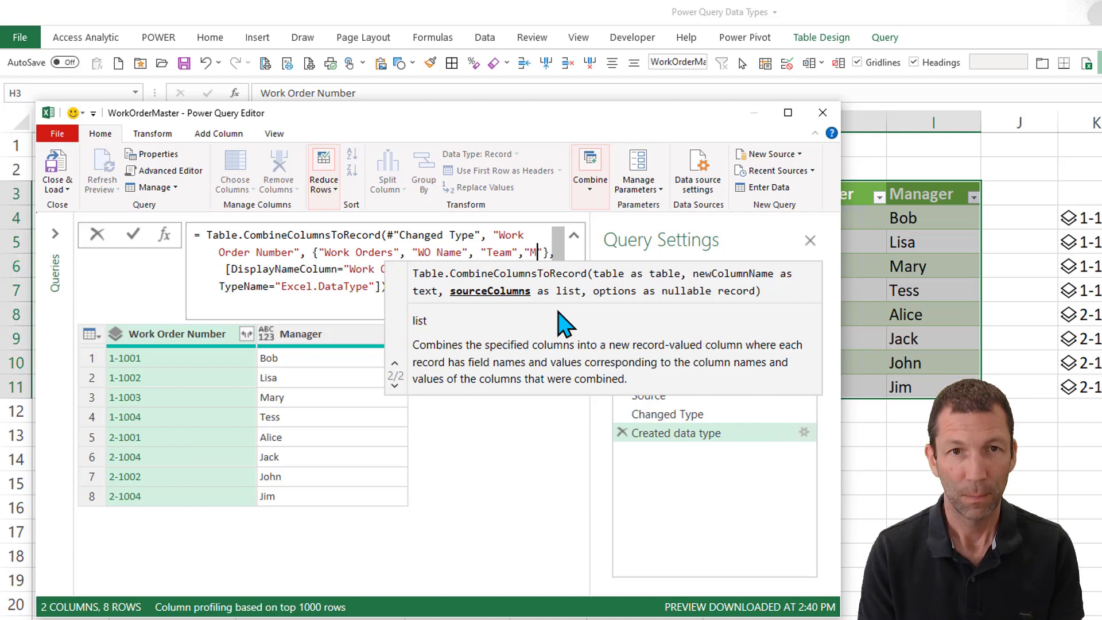
text(er)
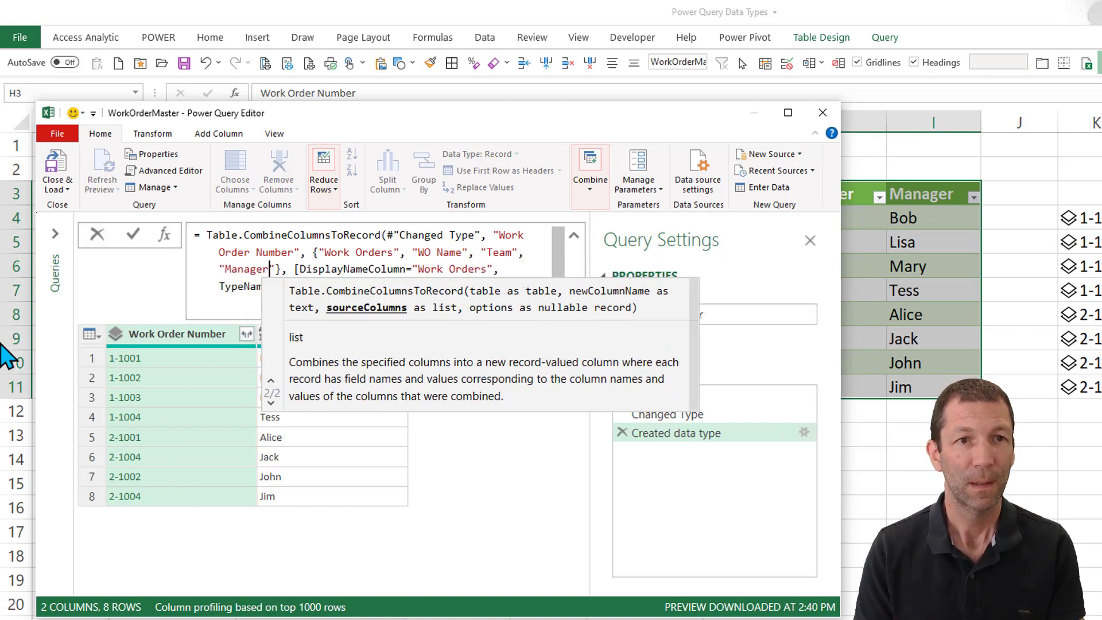
click(133, 235)
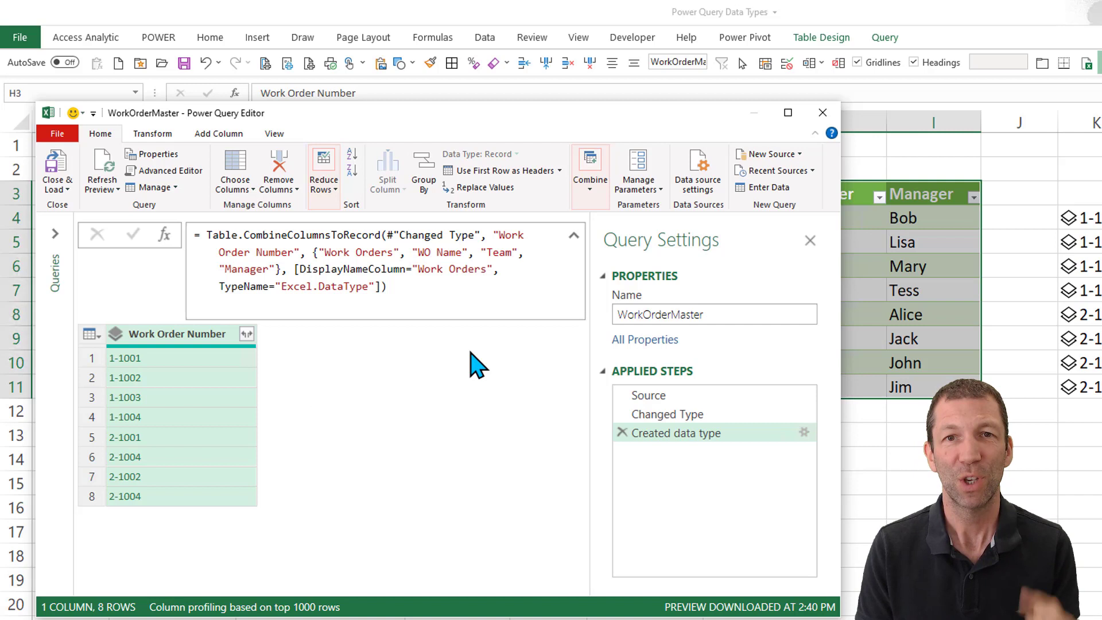
click(320, 251)
drag(315, 251, 286, 270)
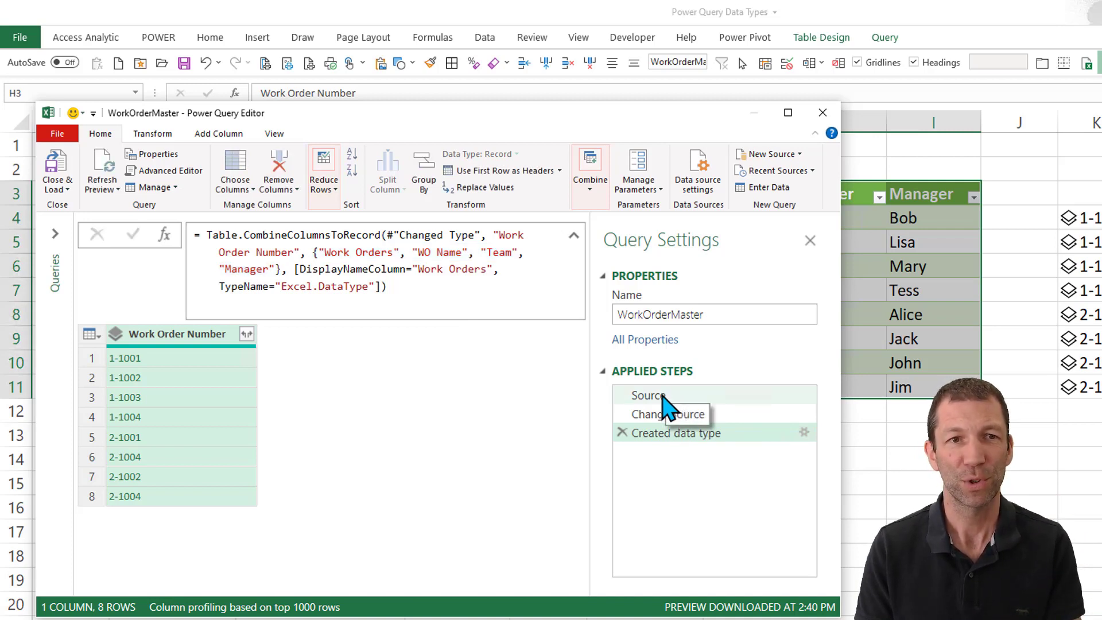
Insert a new custom step right after the Source step
click(662, 397)
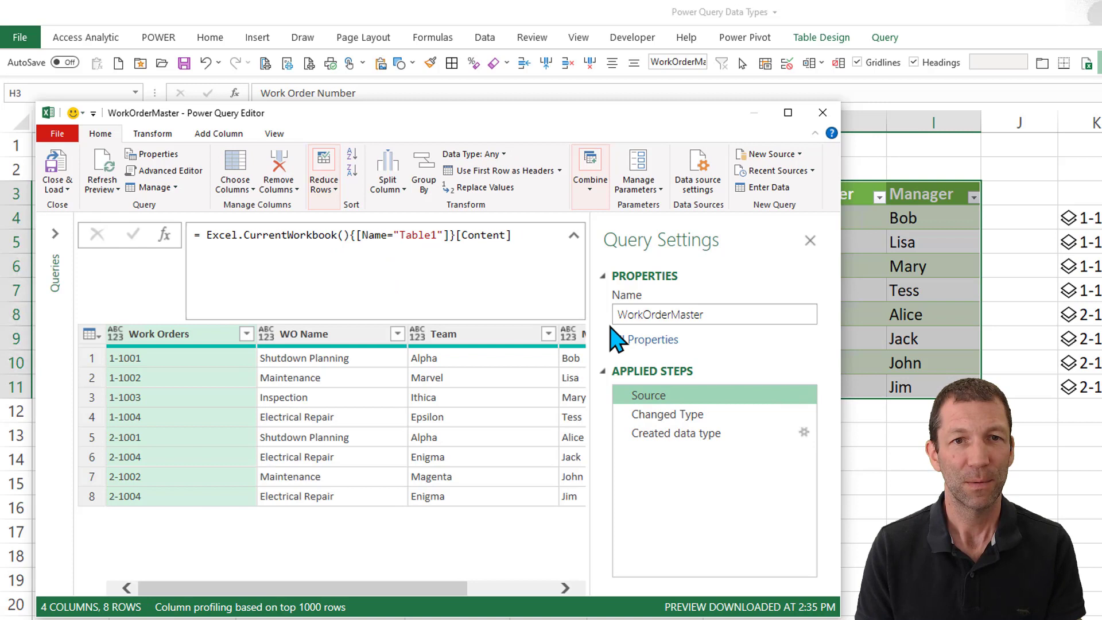
click(165, 235)
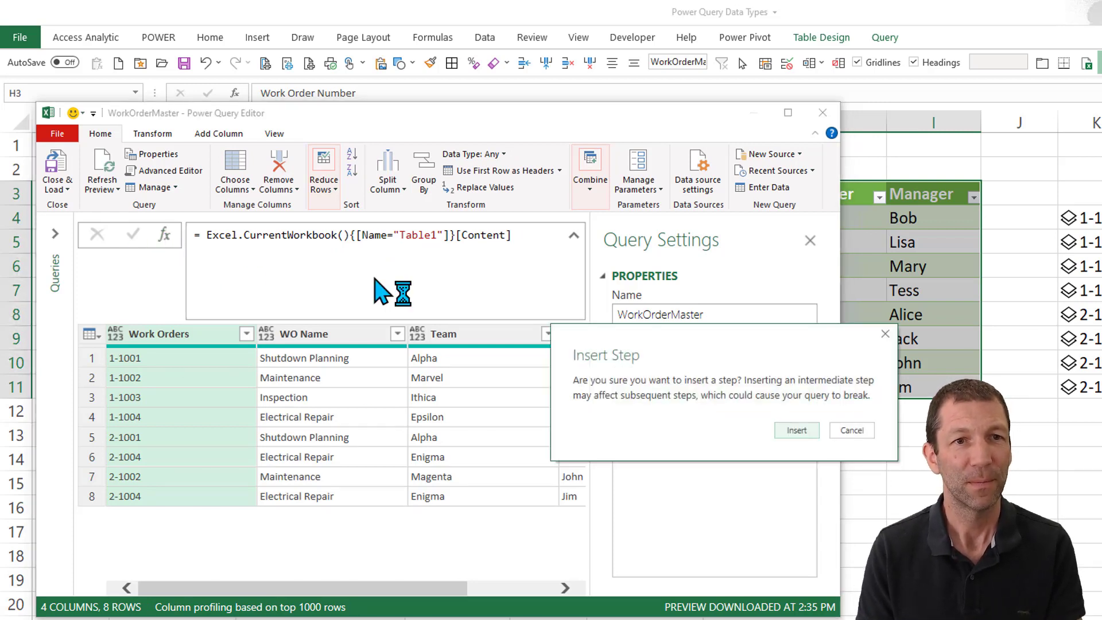
click(802, 435)
click(165, 236)
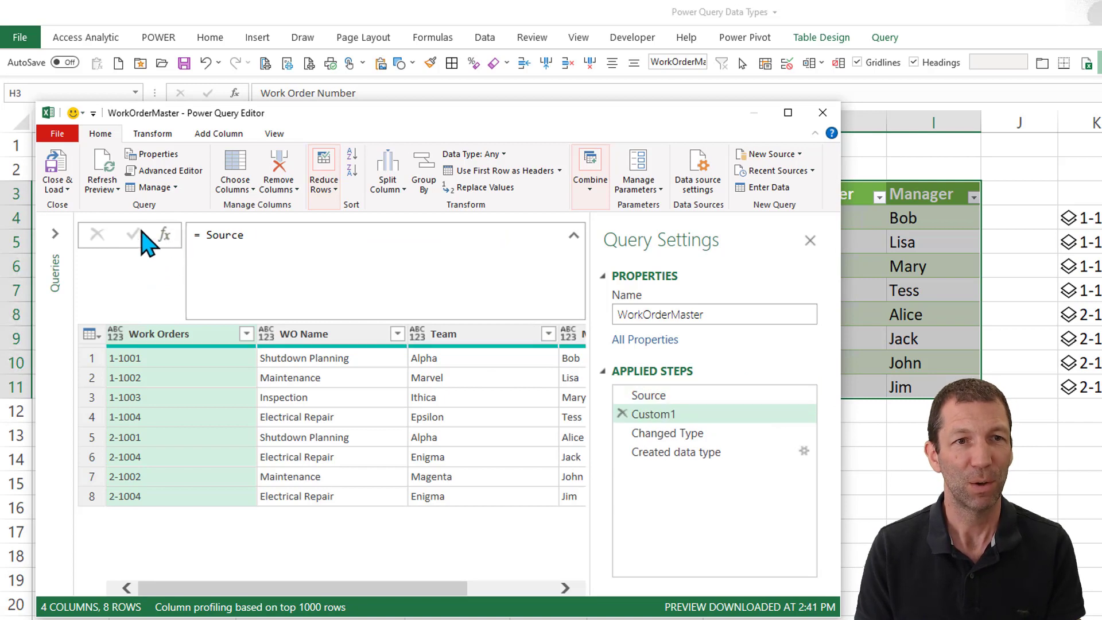
click(202, 235)
Set the new step's formula to =Table.ColumnNames(Source) and apply it
text(Tabl)
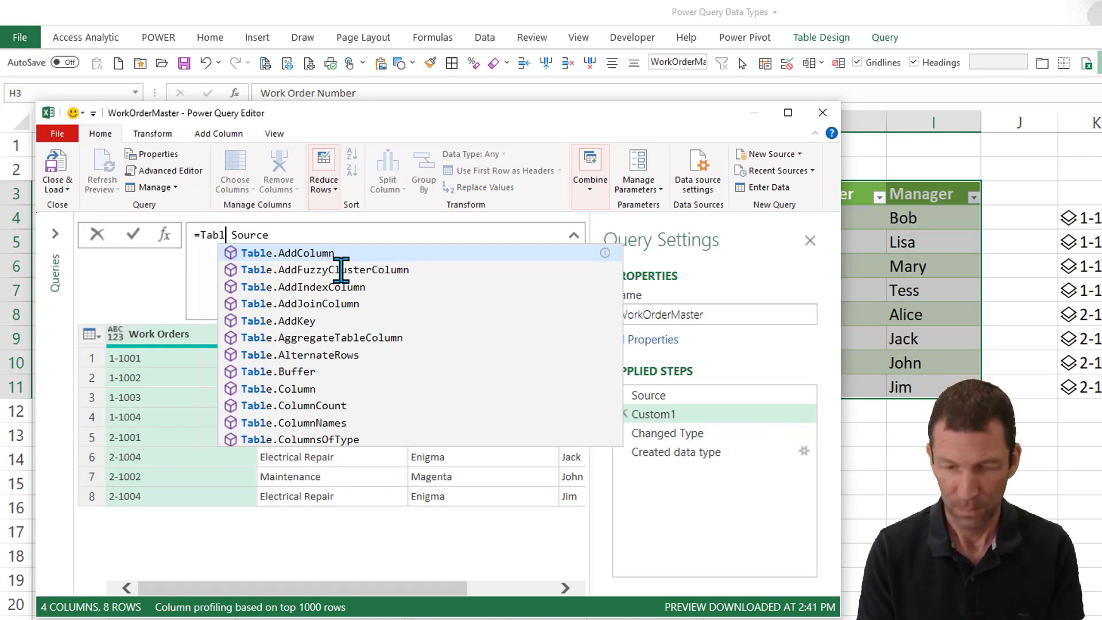
text(e.c)
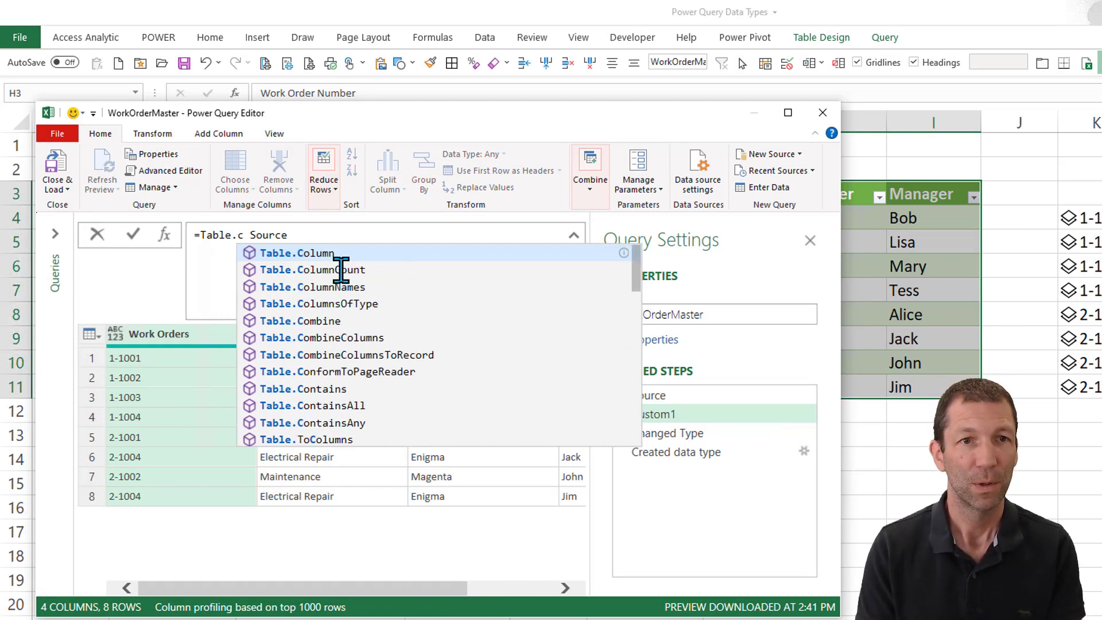
key(Down)
key(Down)
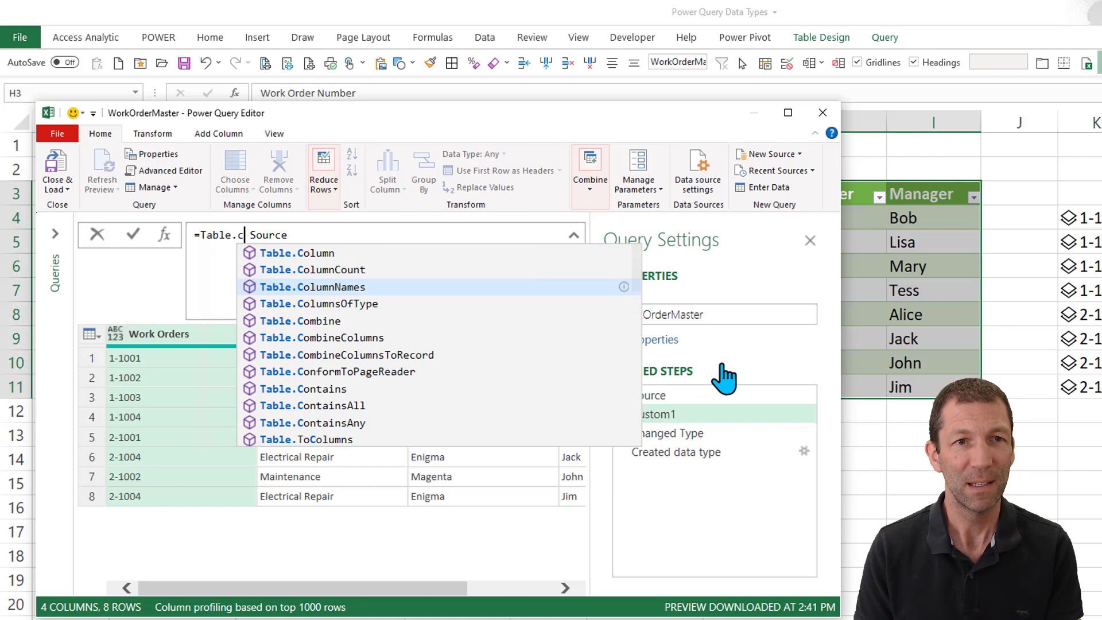
key(Tab)
text(()
click(411, 235)
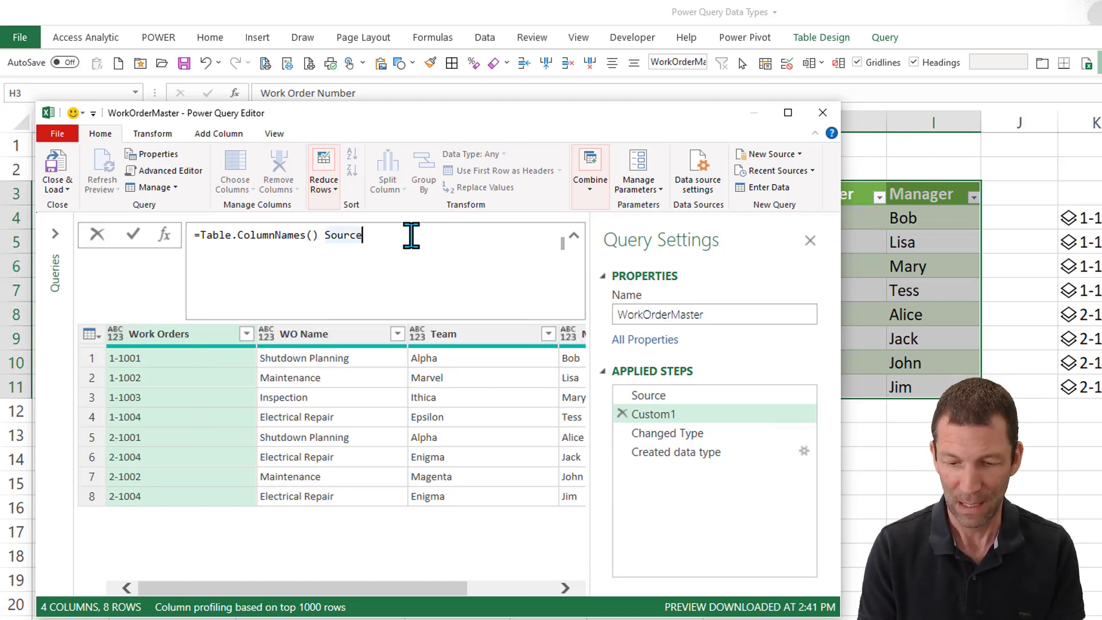
key(BackSpace)
key(BackSpace)
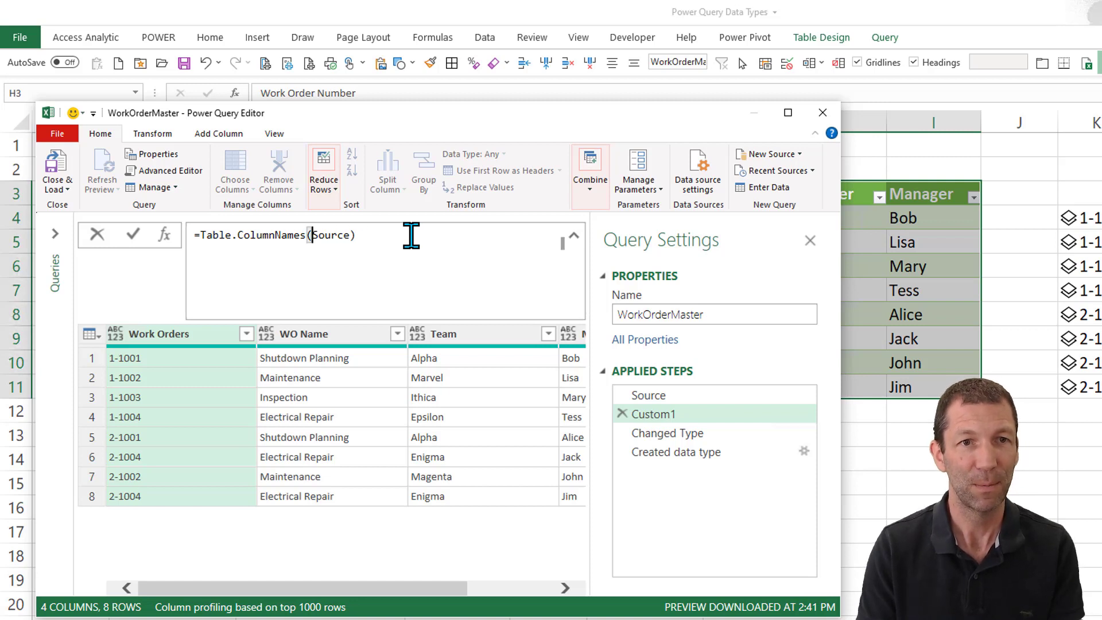
text(()
key(Right)
key(Right)
key(Right)
key(Right)
key(Right)
key(Right)
key(Right)
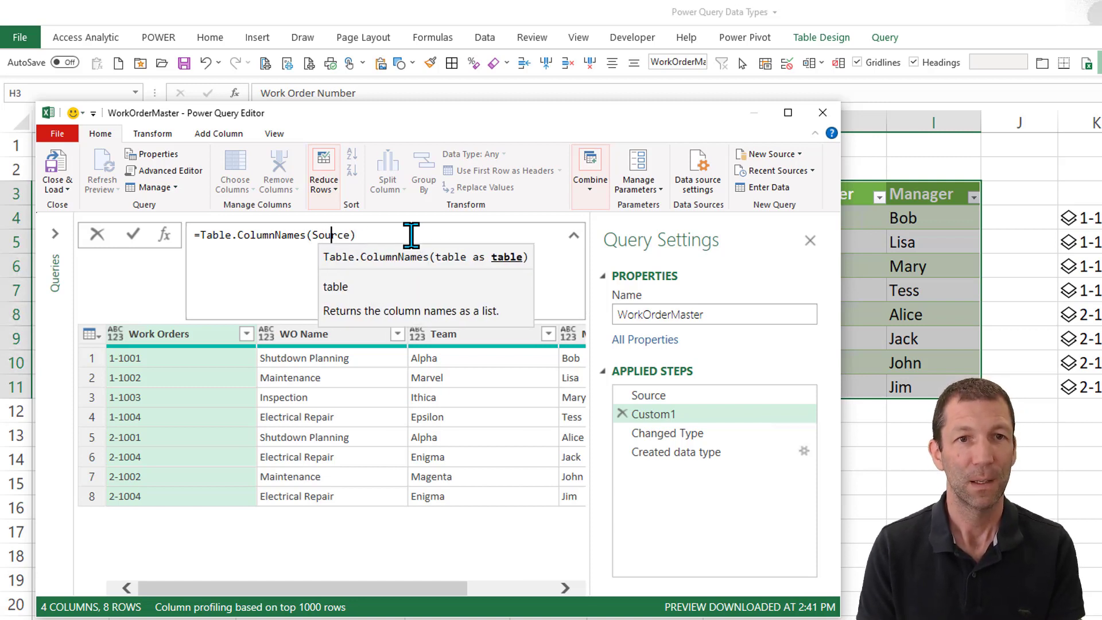
key(Return)
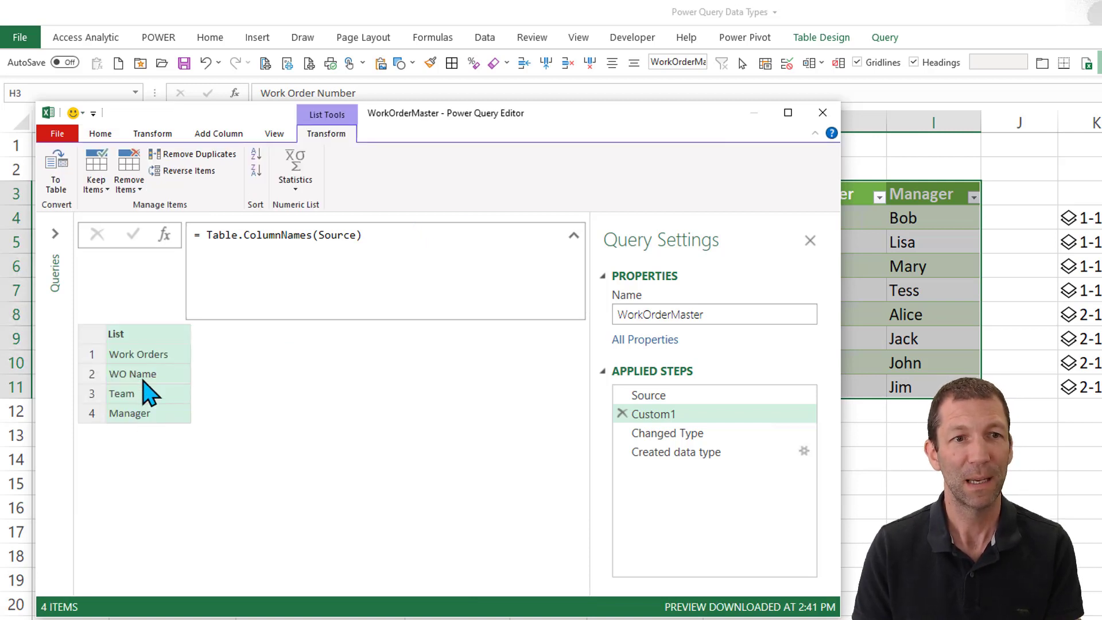
Rename the Custom1 step to GetColumnNames
double_click(681, 421)
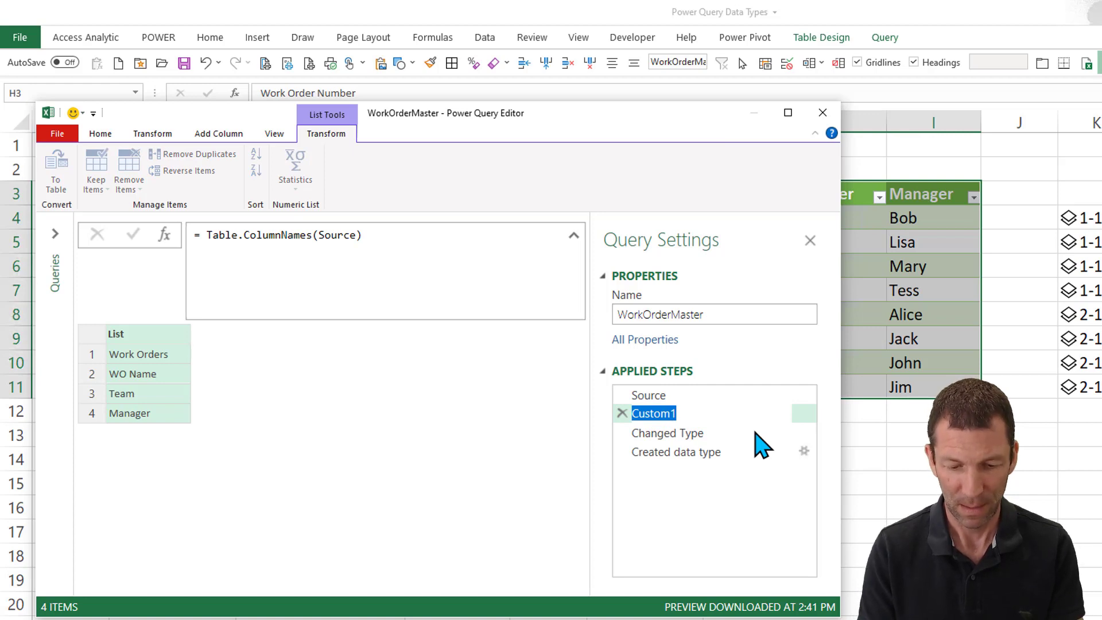
text(GetColumnNa)
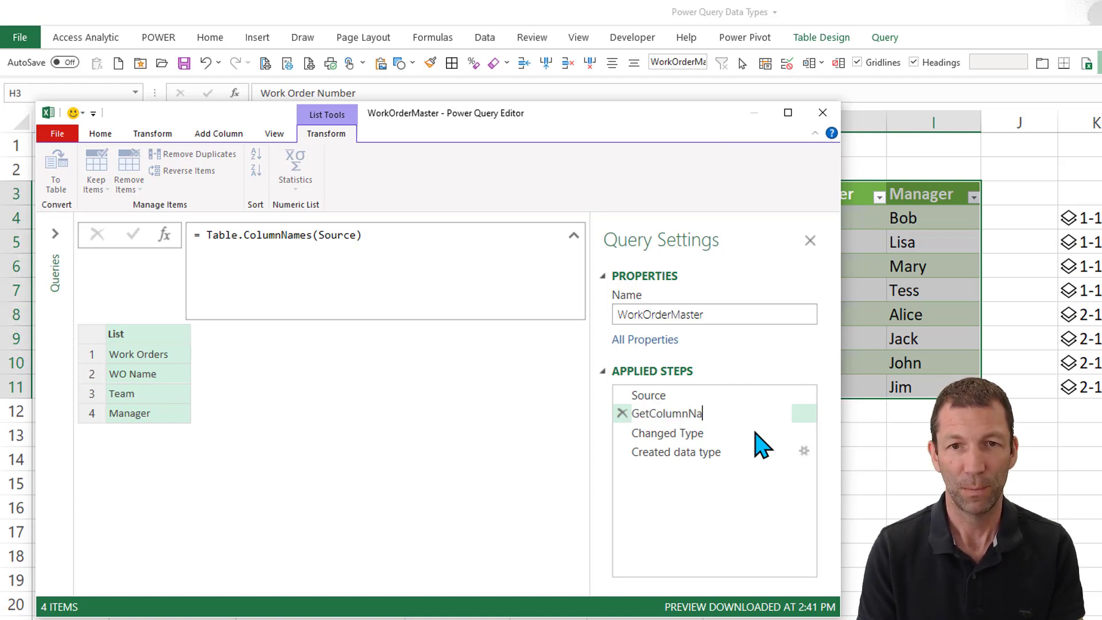
text(mes)
key(Return)
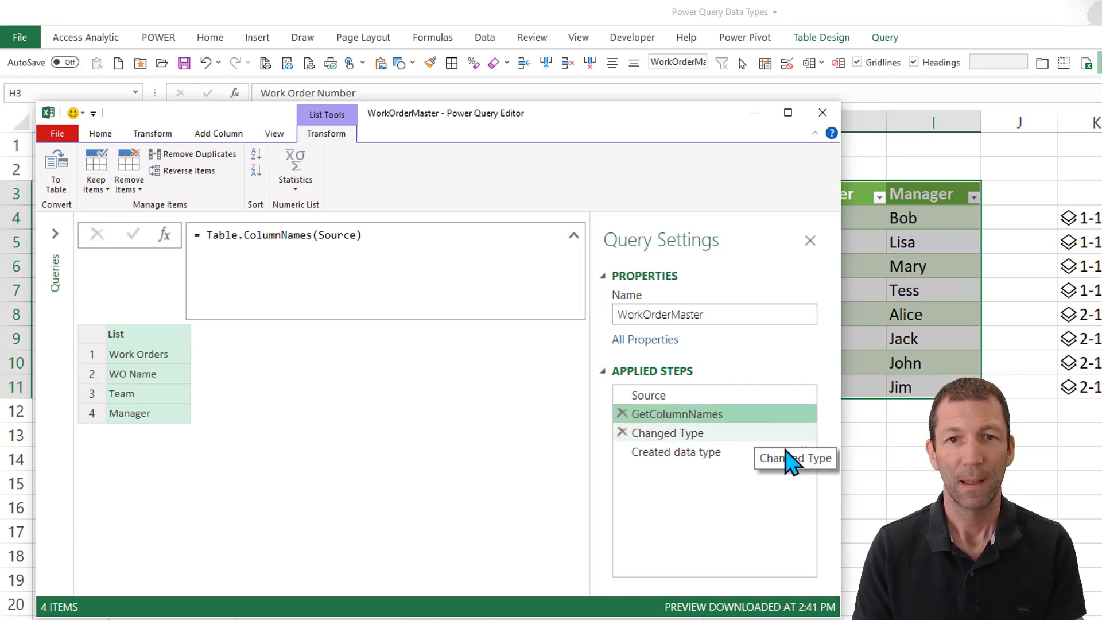
Change the Changed Type formula to reference Source instead of GetColumnNames
click(665, 436)
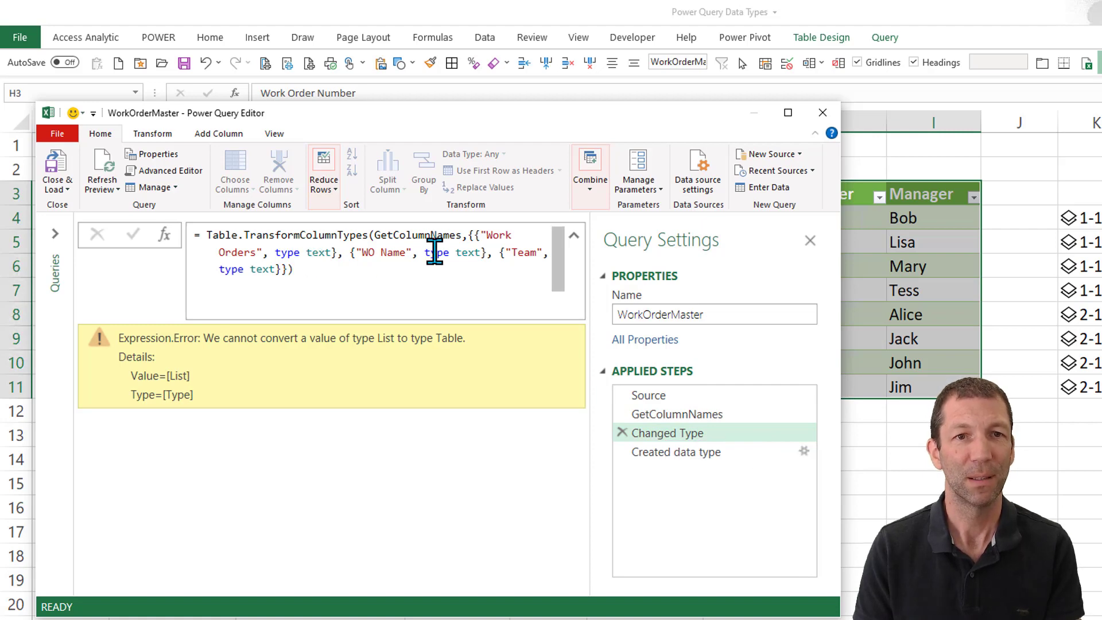
double_click(410, 235)
text(Sour)
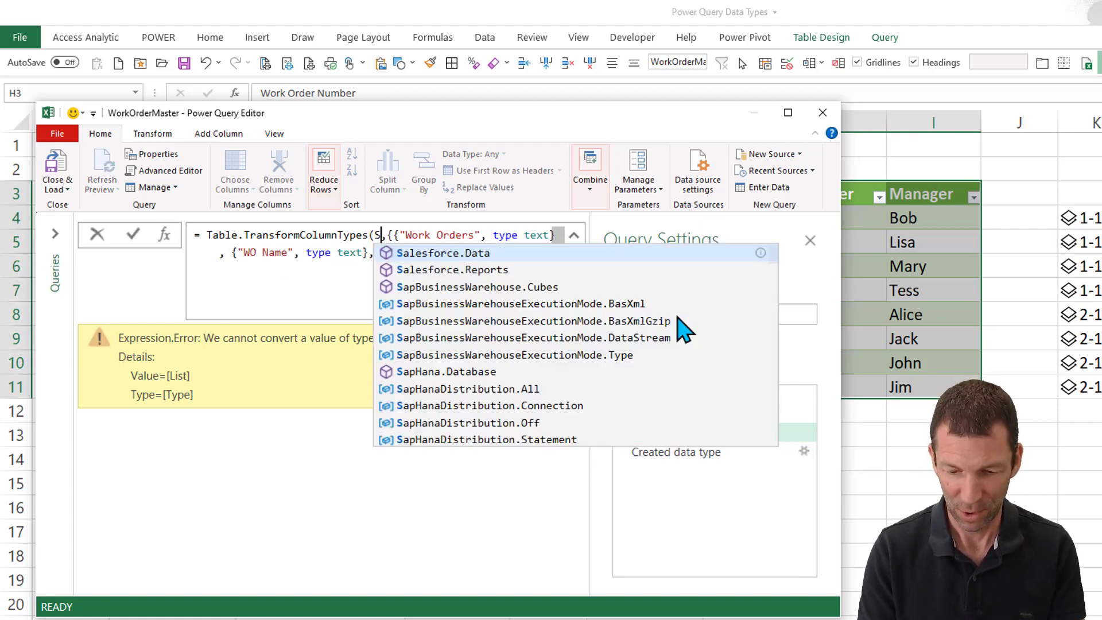
text(ce)
key(Escape)
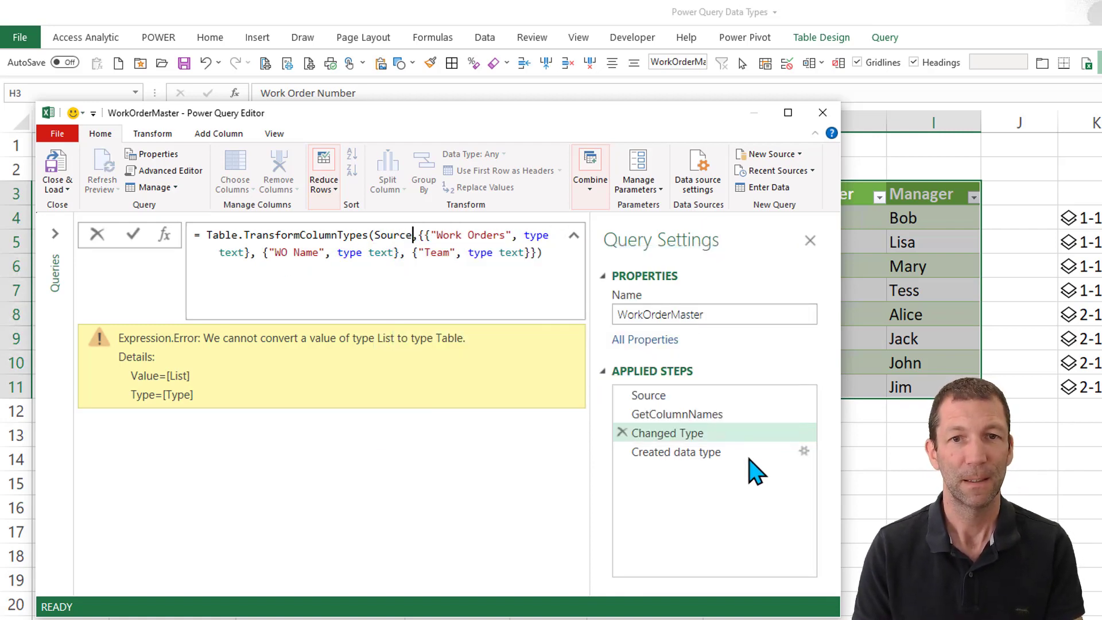
click(686, 440)
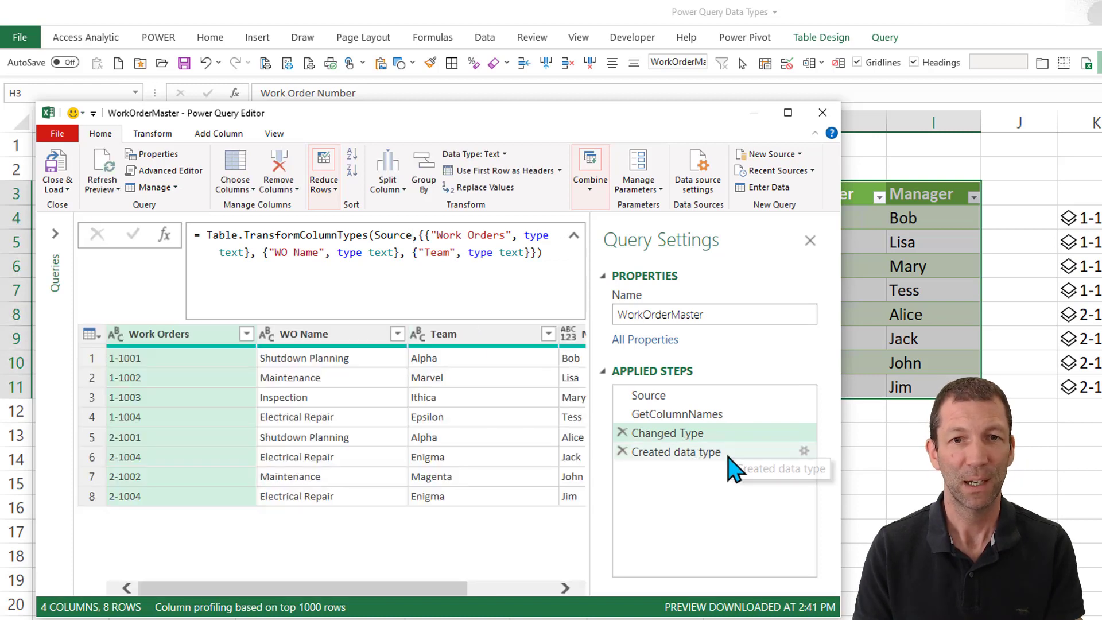
click(719, 454)
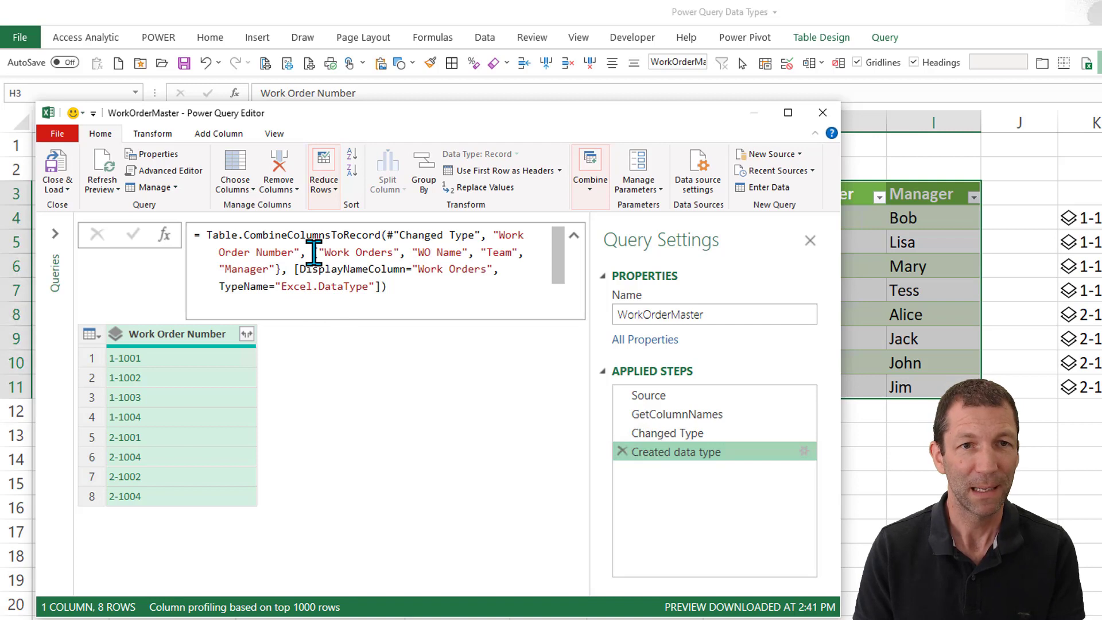
Replace the hard-coded {"Work Orders",...} list in Created data type with GetColumnNames and commit
drag(312, 253, 281, 268)
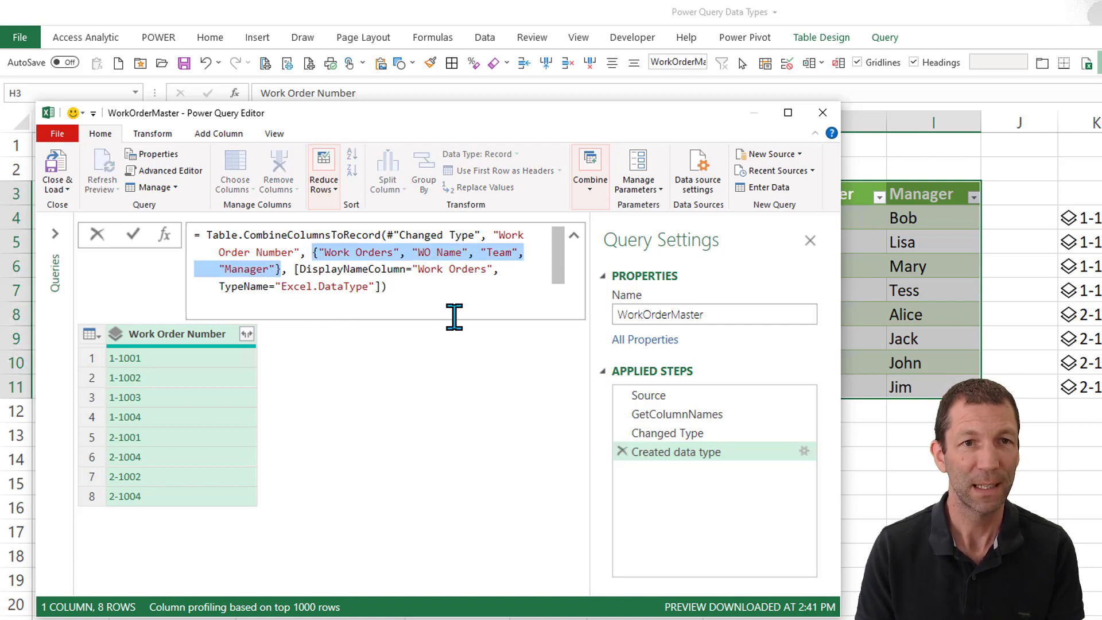
key(Delete)
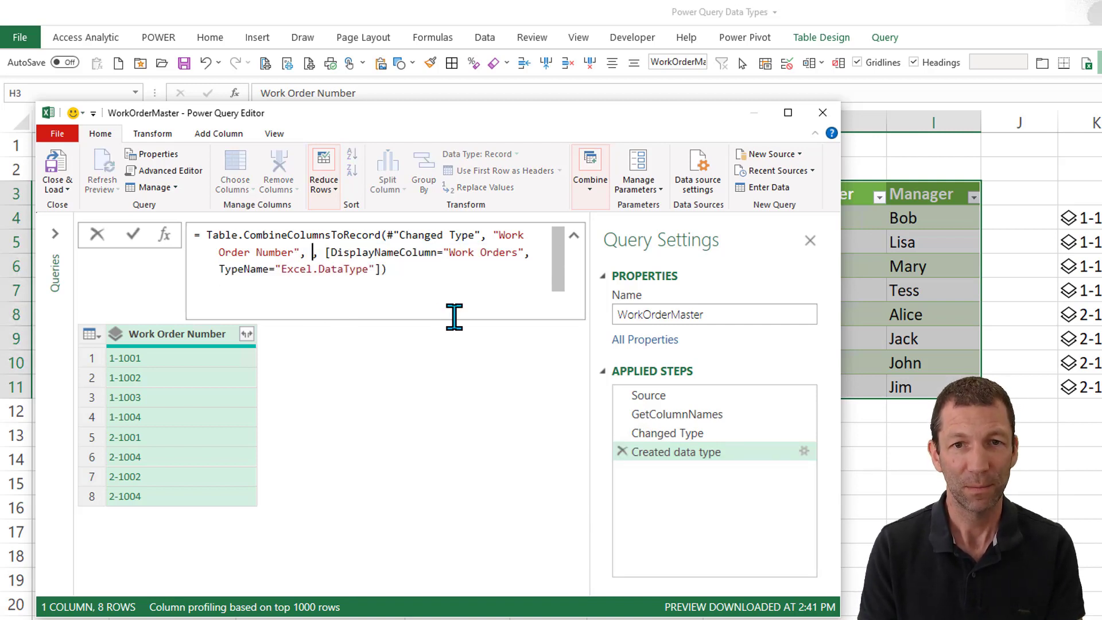
text(Get)
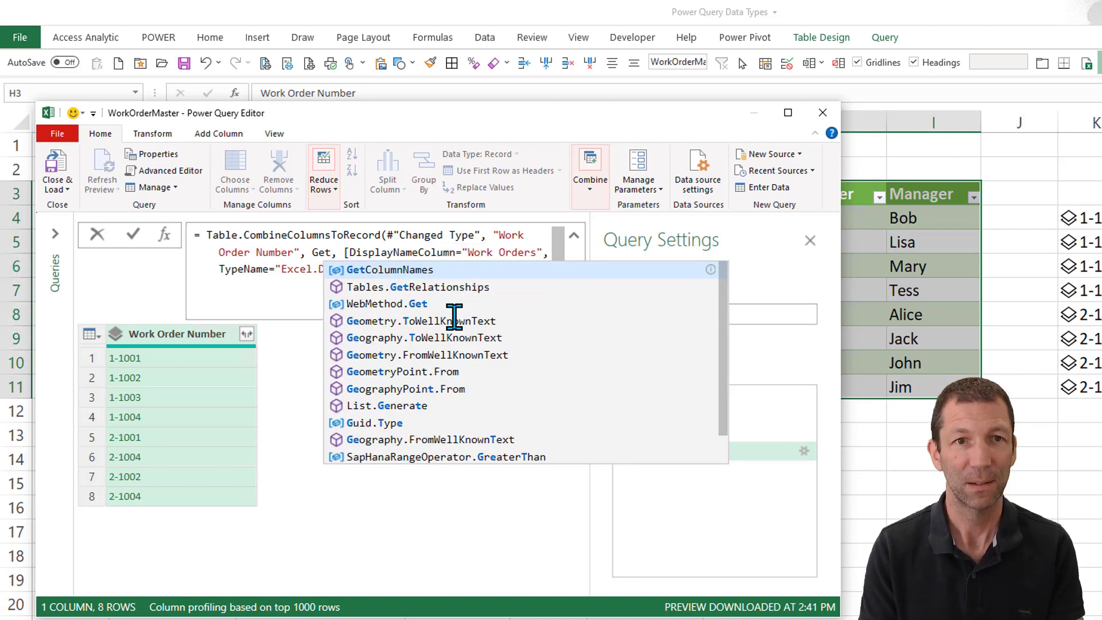
key(Tab)
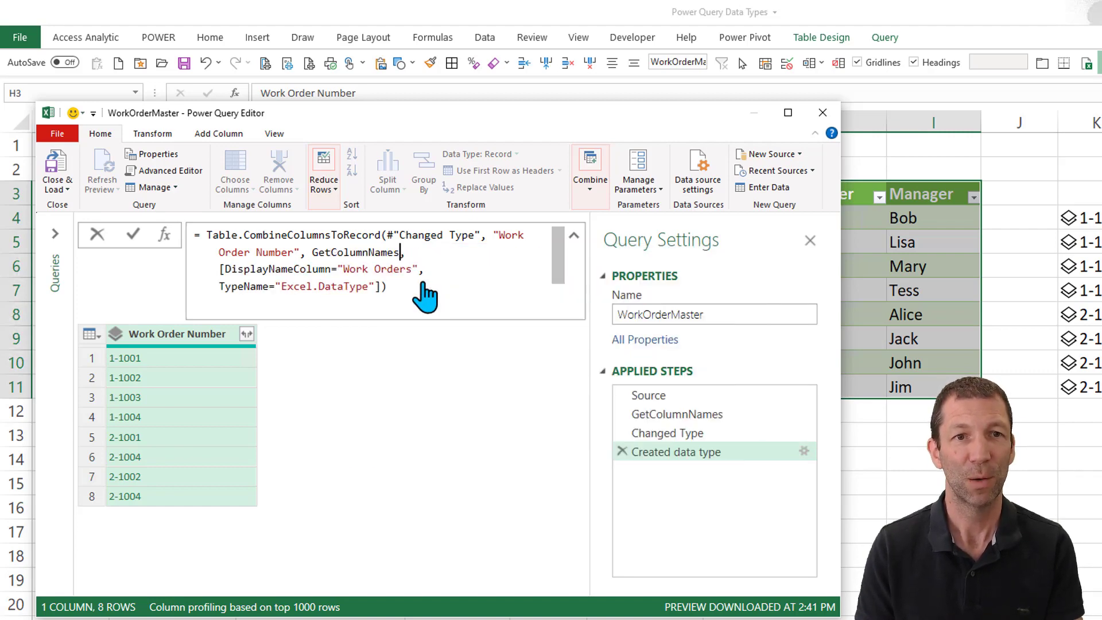
click(133, 236)
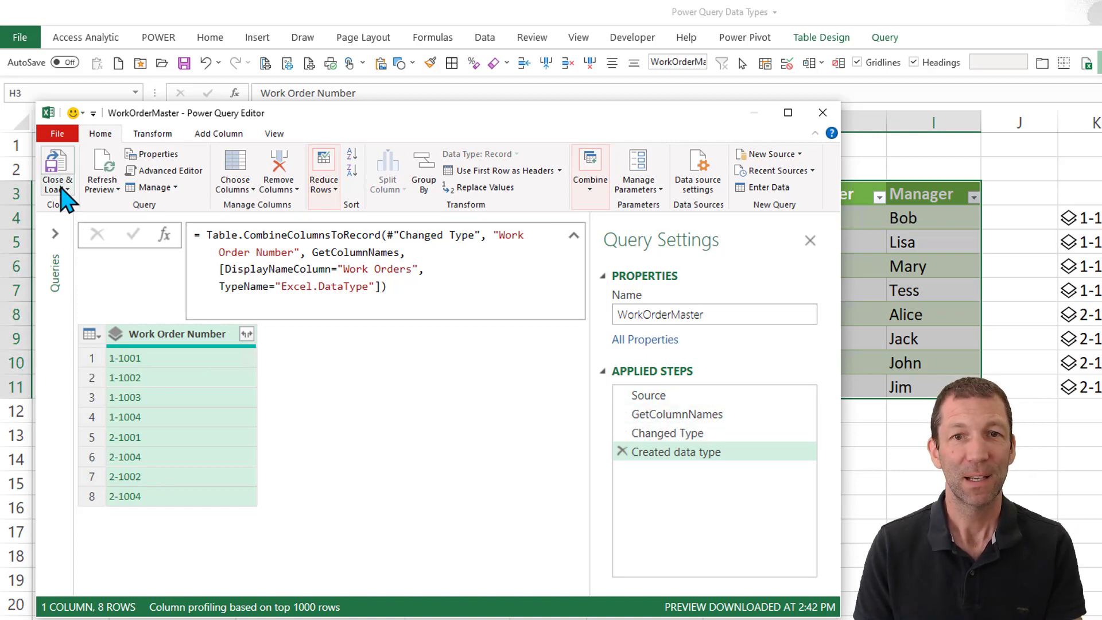
Close & Load the query, then check the field list for work order 1-1001
click(57, 163)
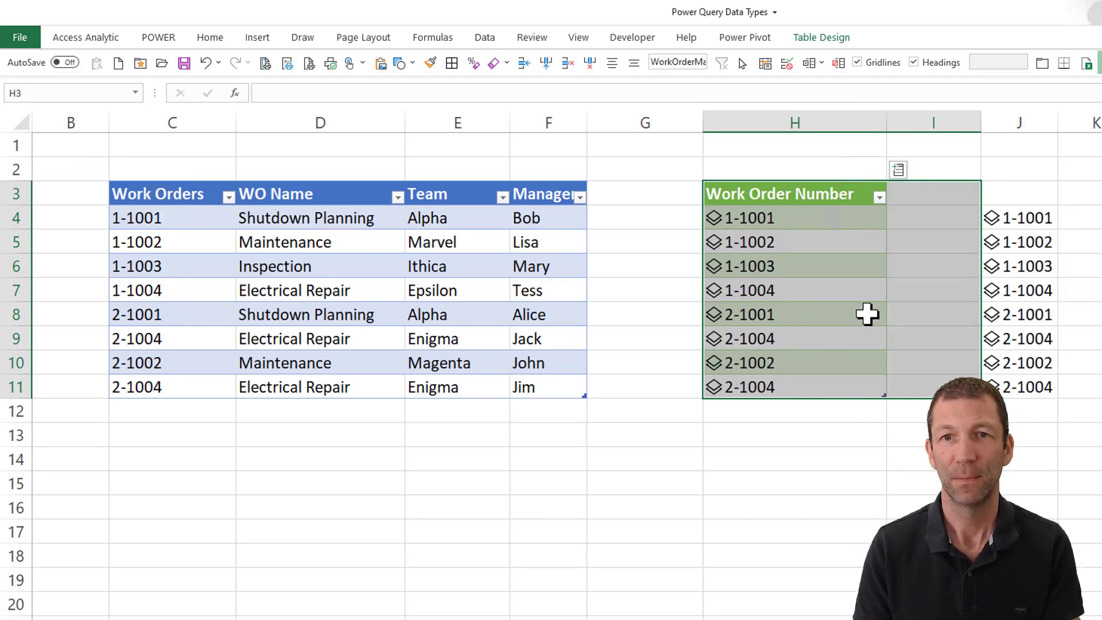
click(802, 219)
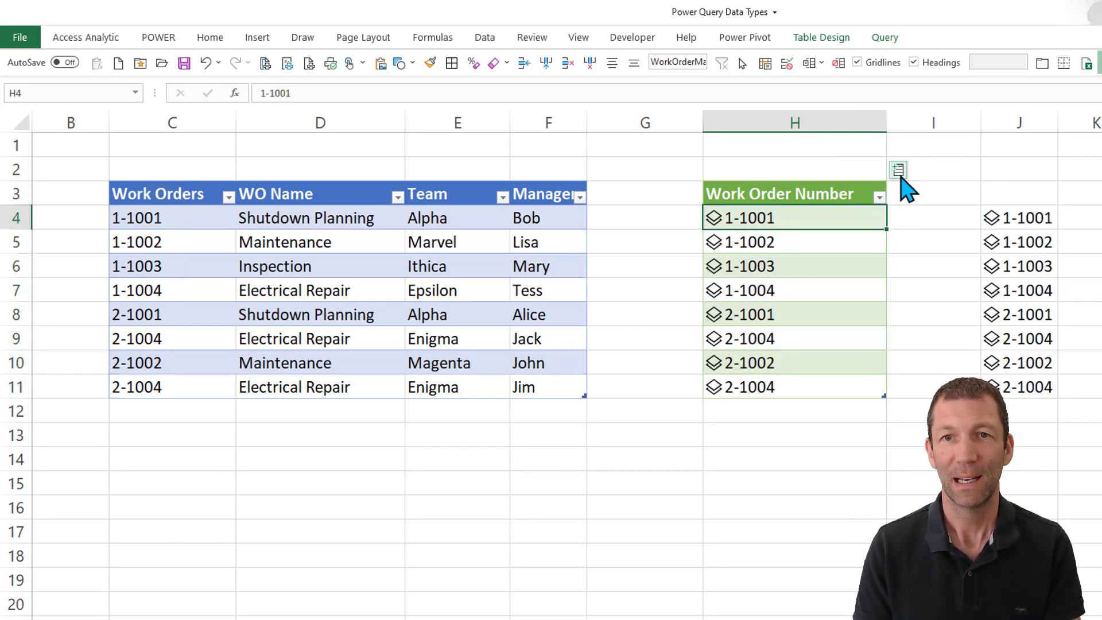
click(898, 170)
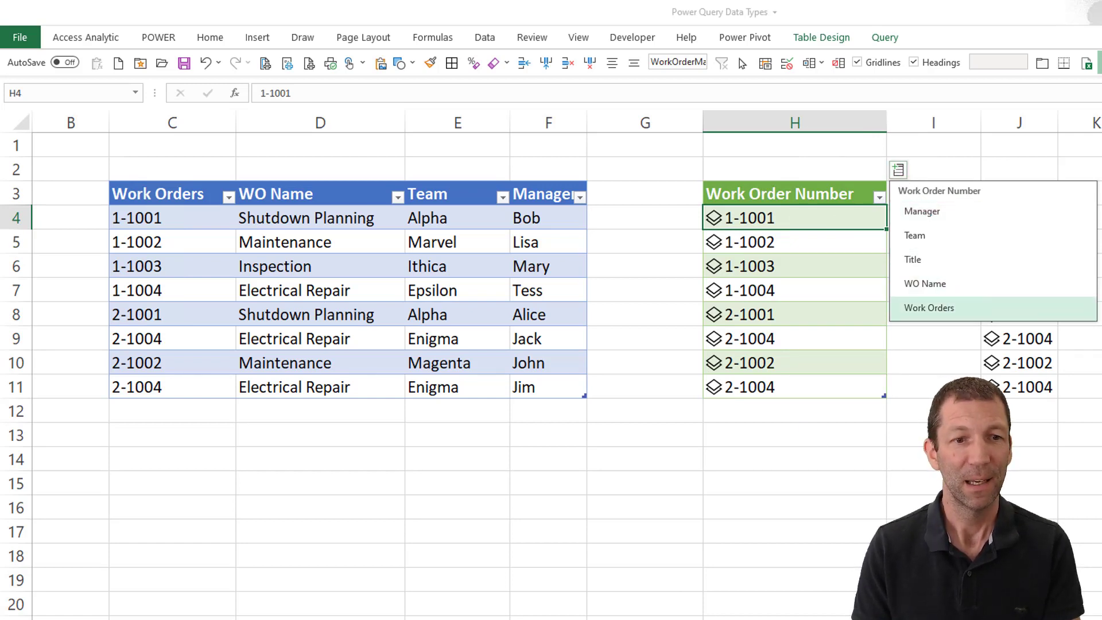
key(Escape)
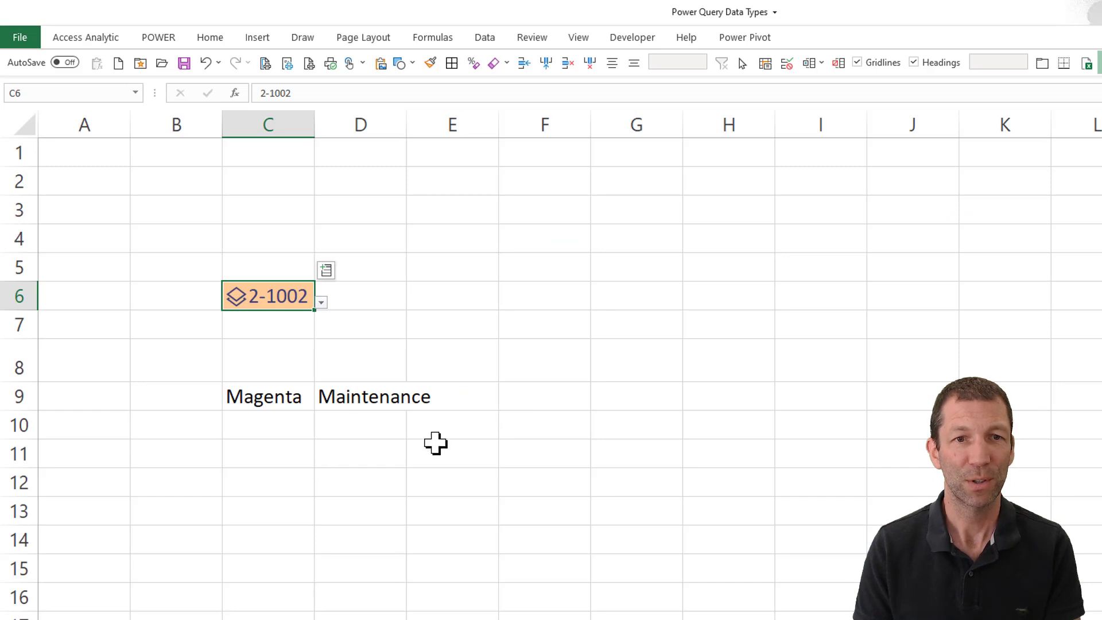
Start =C6. in F9 to browse the offered fields, then cancel the formula
click(537, 393)
text(=)
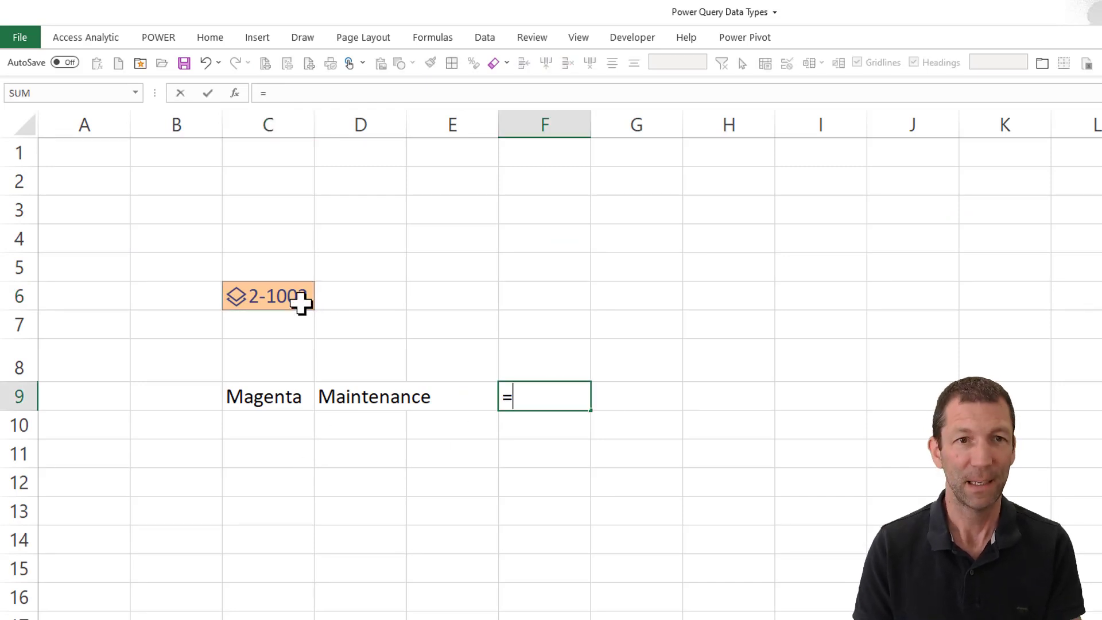
click(295, 296)
text(.)
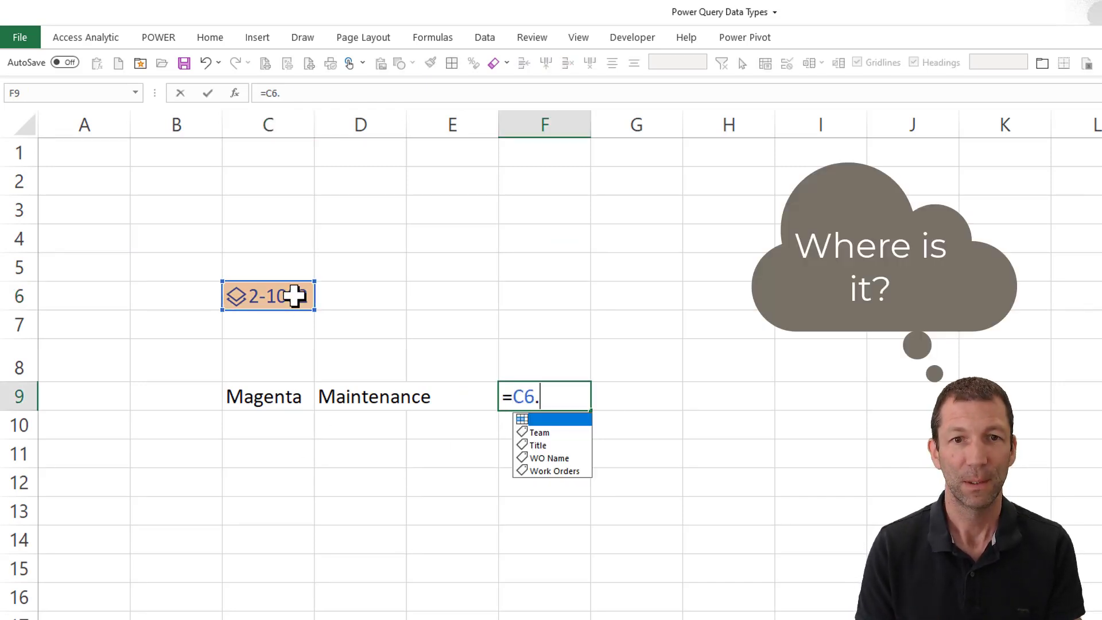
key(Down)
key(Down)
key(Down)
key(Down)
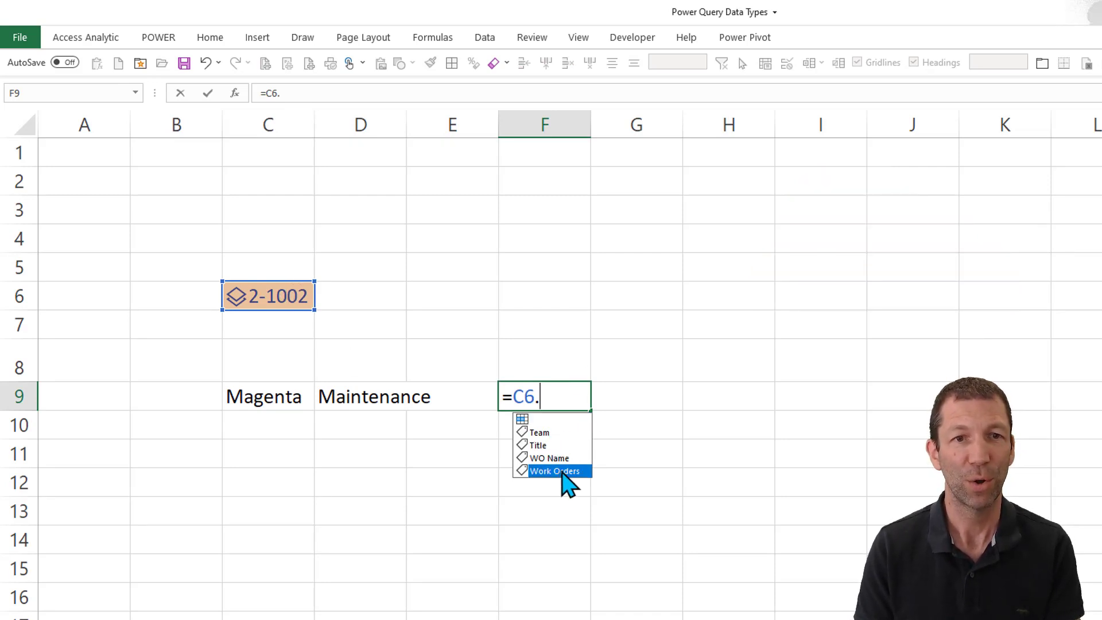
key(Escape)
key(Escape)
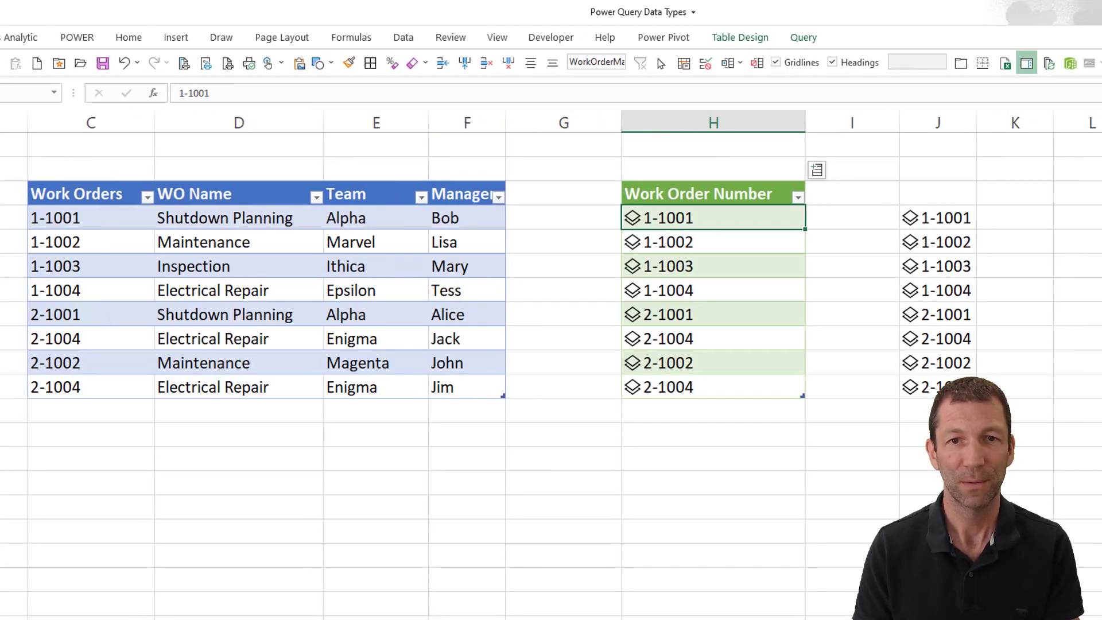
Recheck the work order fields and try a field formula beside the spilled list, then abandon it
click(813, 172)
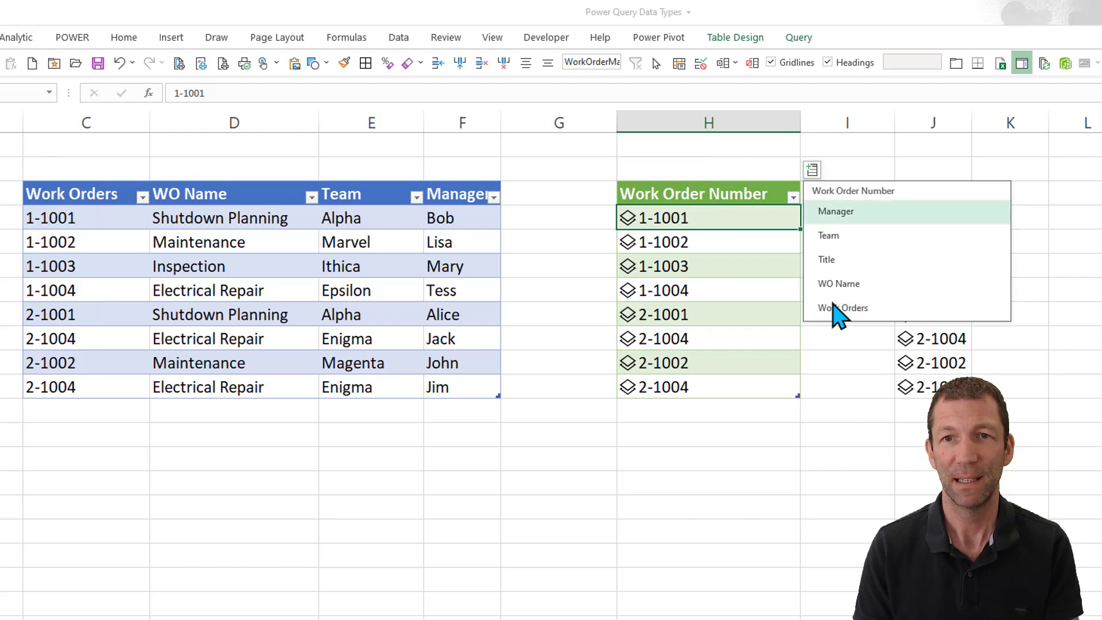
click(853, 376)
click(968, 219)
click(990, 222)
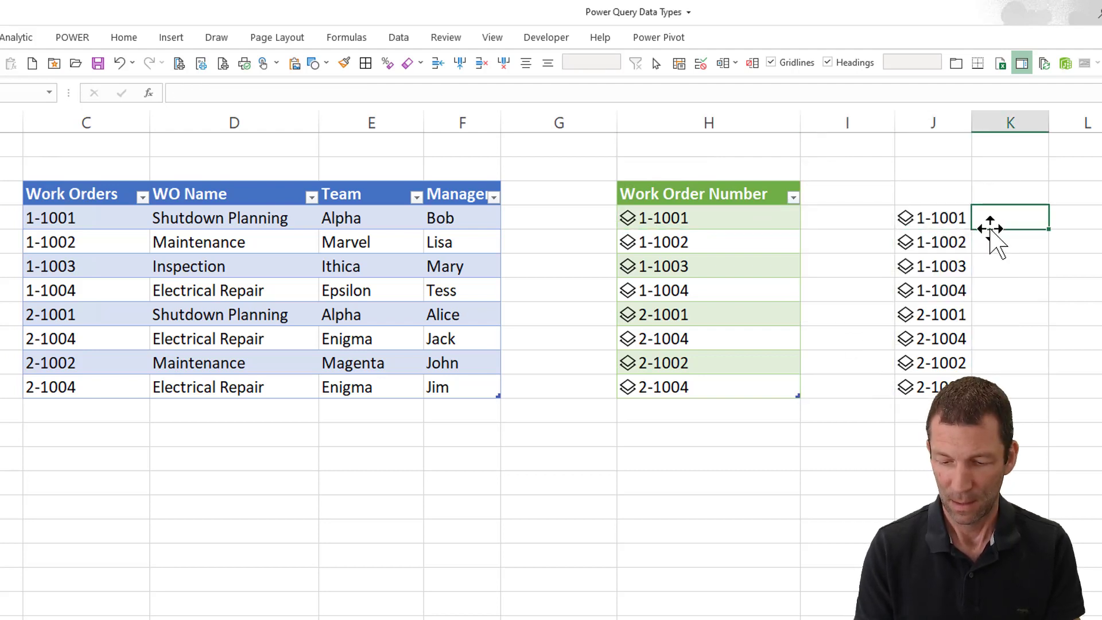
text(=)
key(Left)
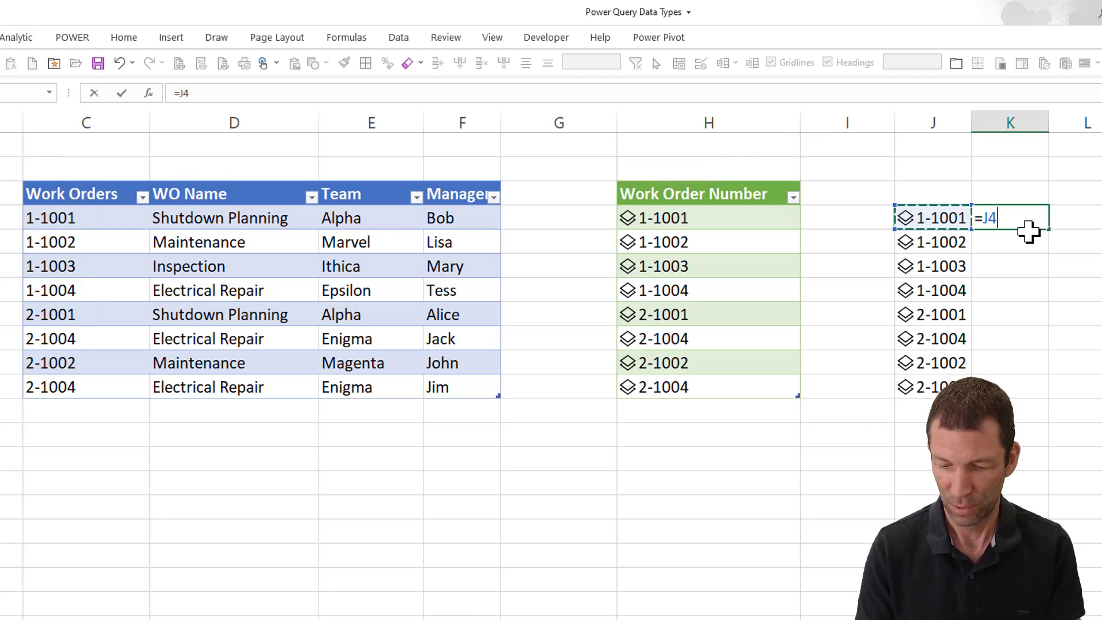
text(.)
key(Escape)
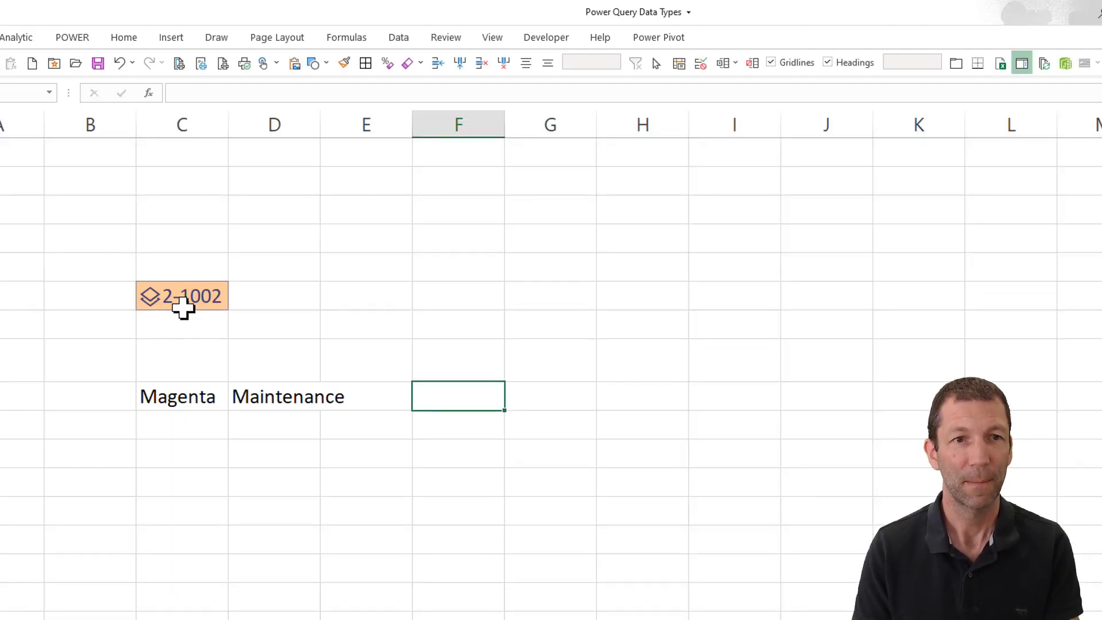
Try a field formula referencing work order 2-1002 beside Maintenance, then abandon it
click(183, 304)
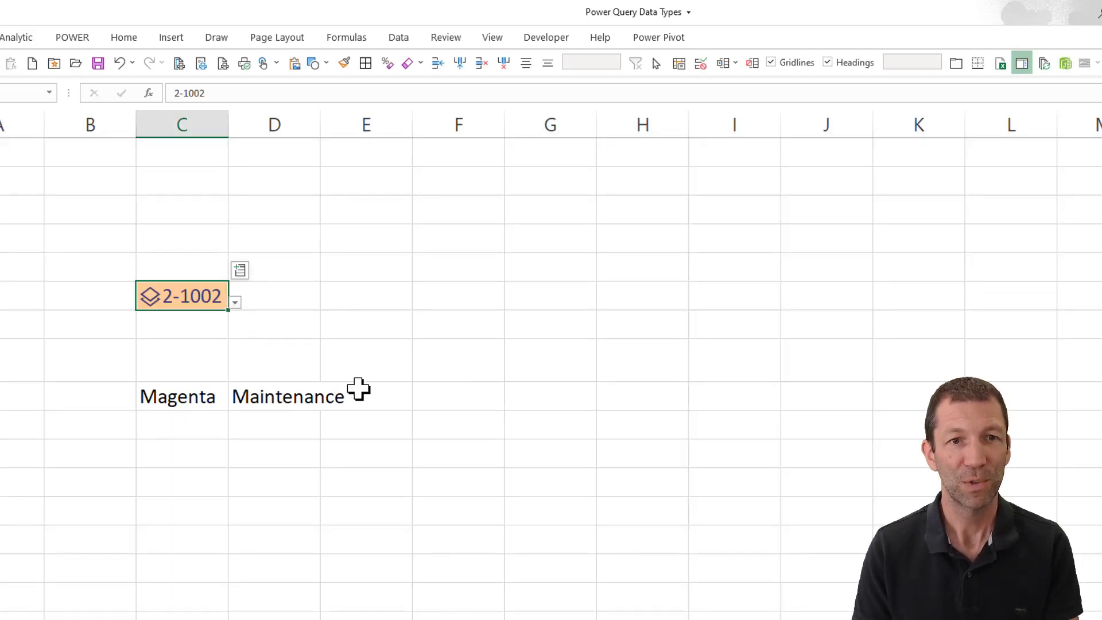
click(391, 403)
text(=)
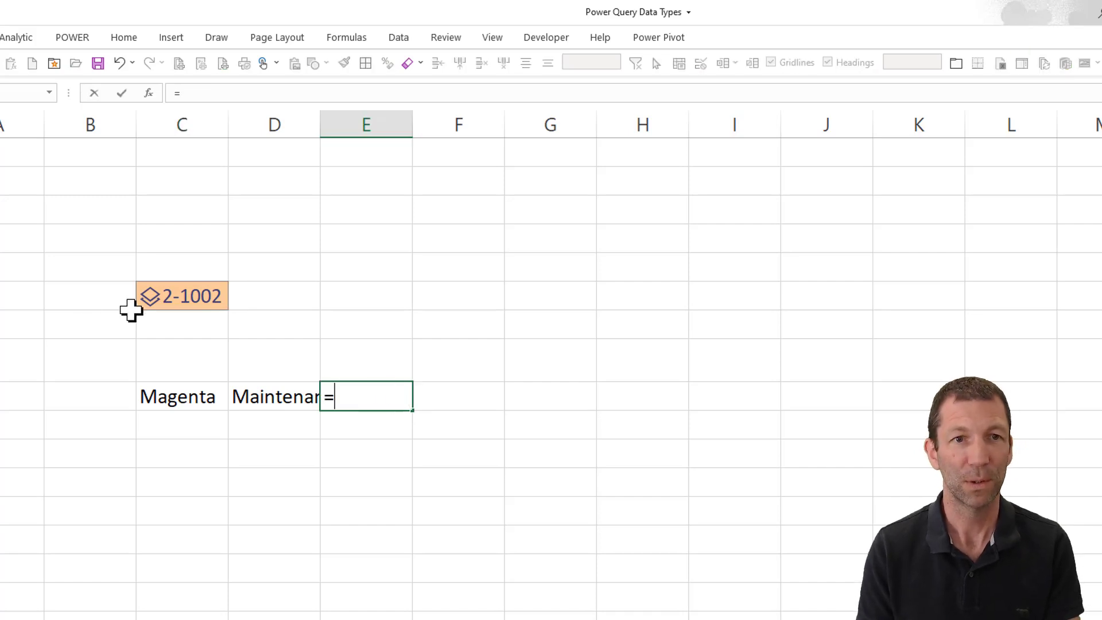
click(179, 296)
text(.)
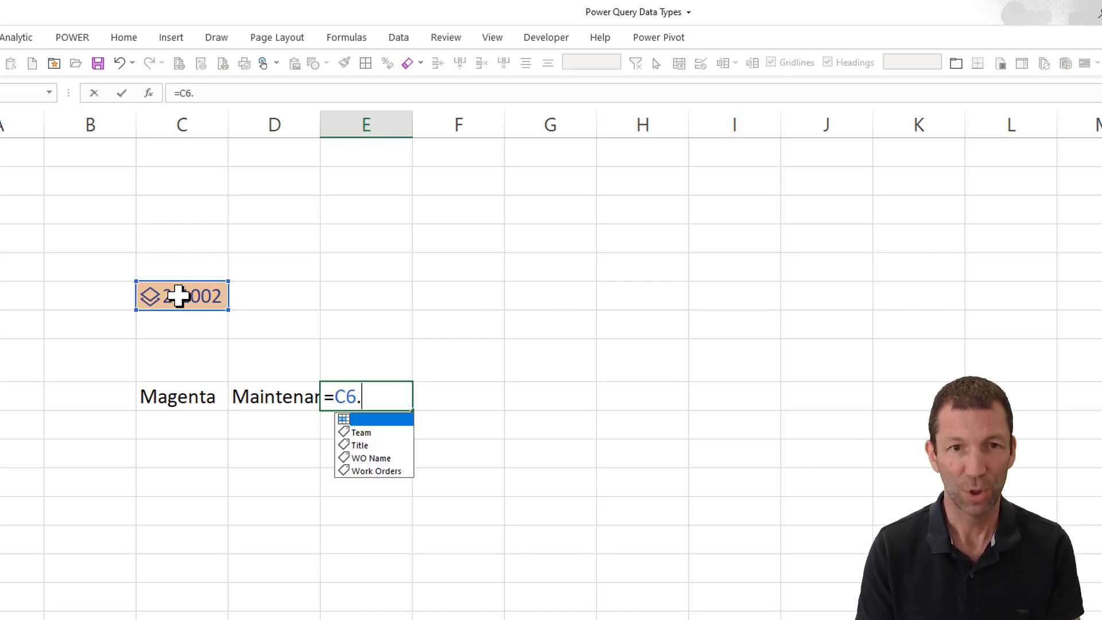
click(207, 290)
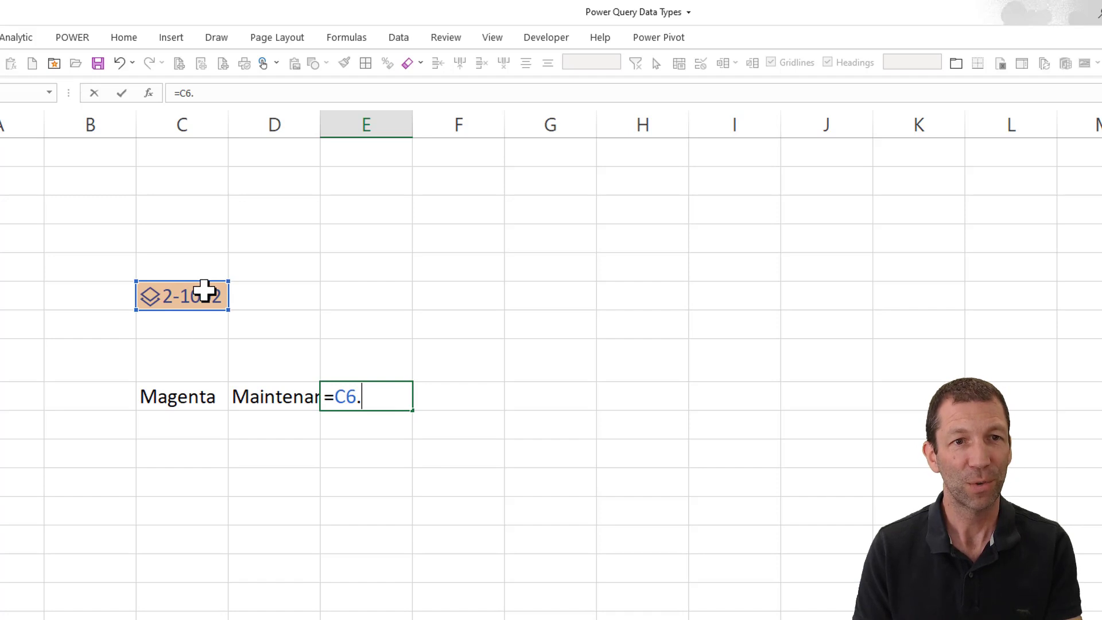
click(221, 295)
key(Escape)
Switch C6 to work order 1-1001 and enter =C6.Manager beside Shutdown Planning
click(205, 300)
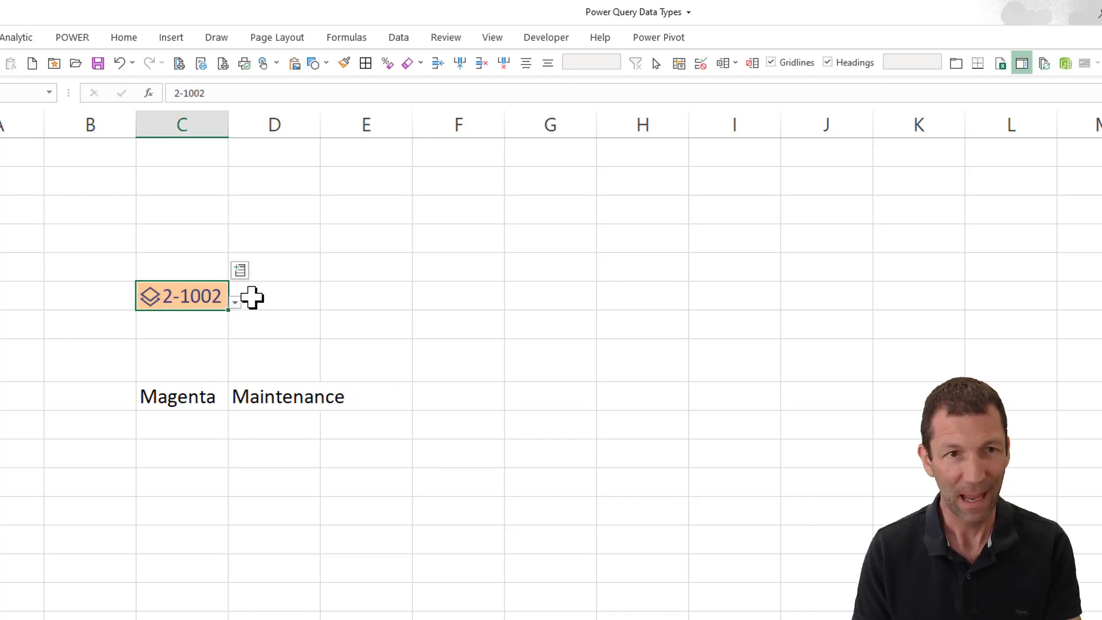
click(236, 302)
click(193, 320)
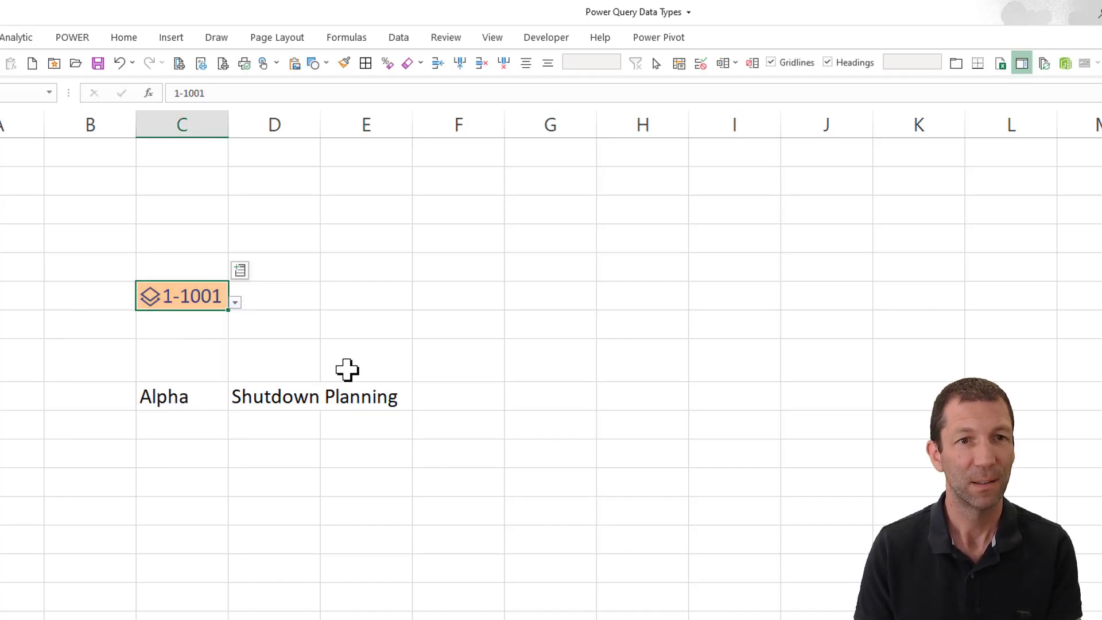
click(440, 380)
text(=)
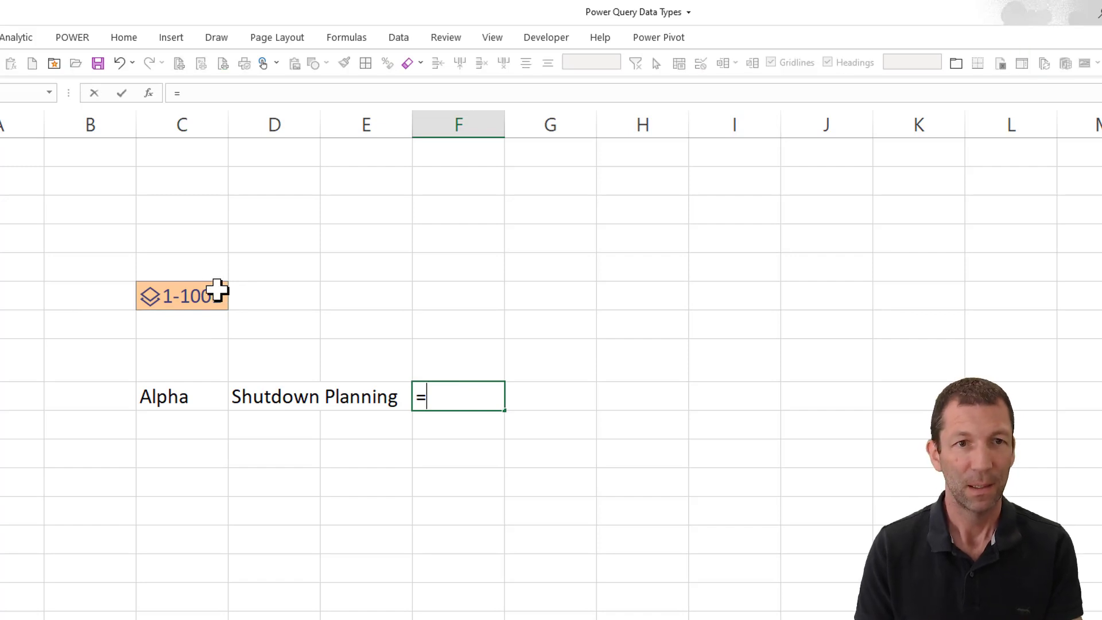
click(220, 293)
text(.)
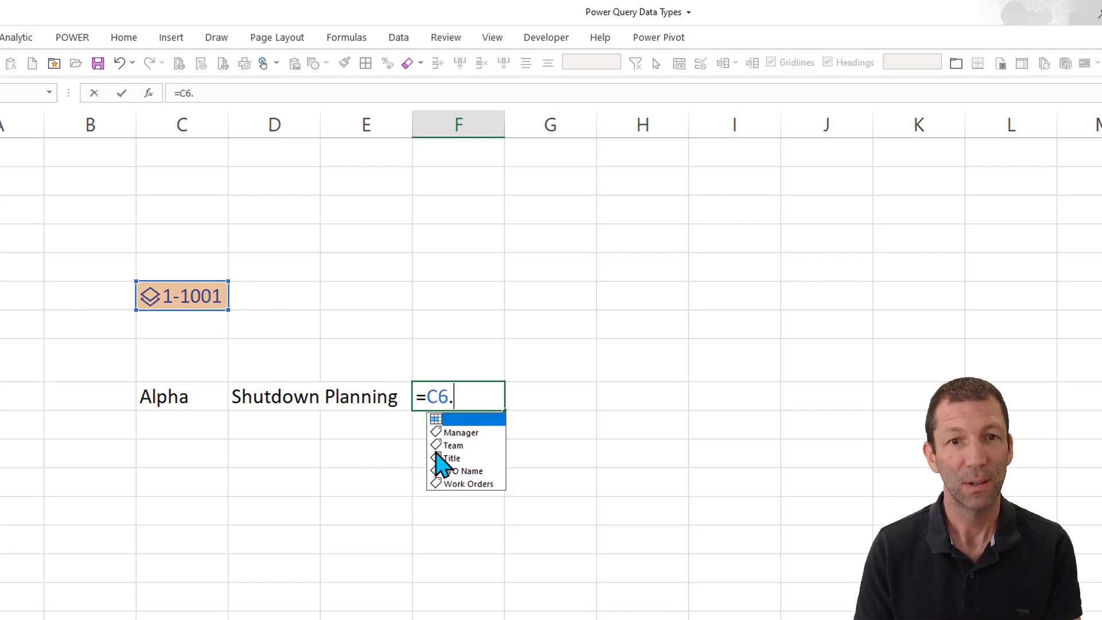
double_click(459, 432)
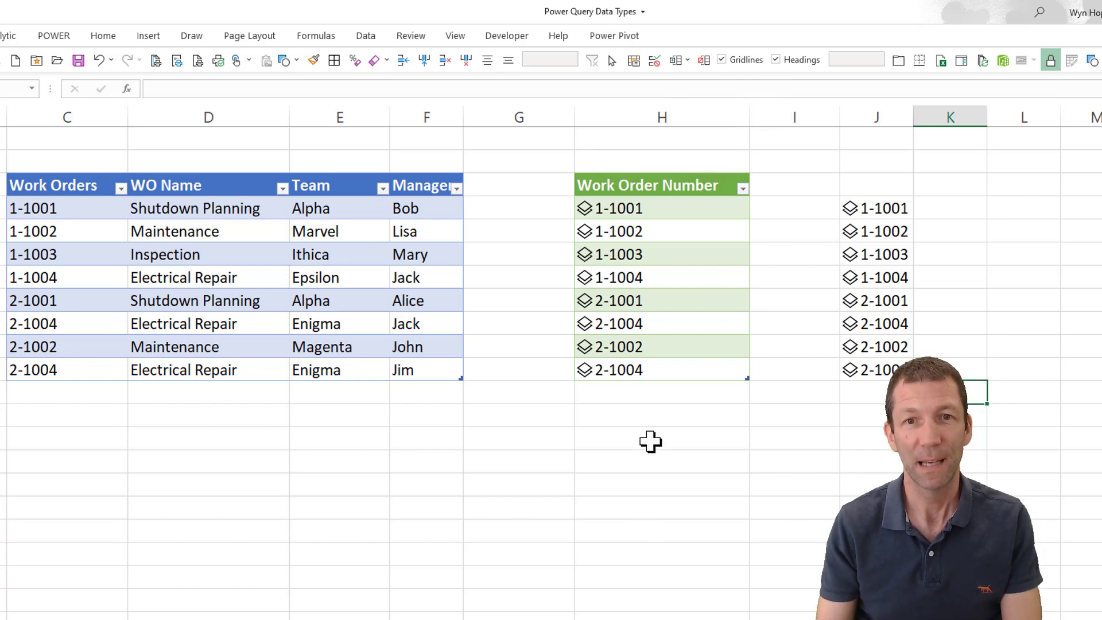
Set the cell below the green table to 1-1001 and insert its Manager field beside it
click(651, 439)
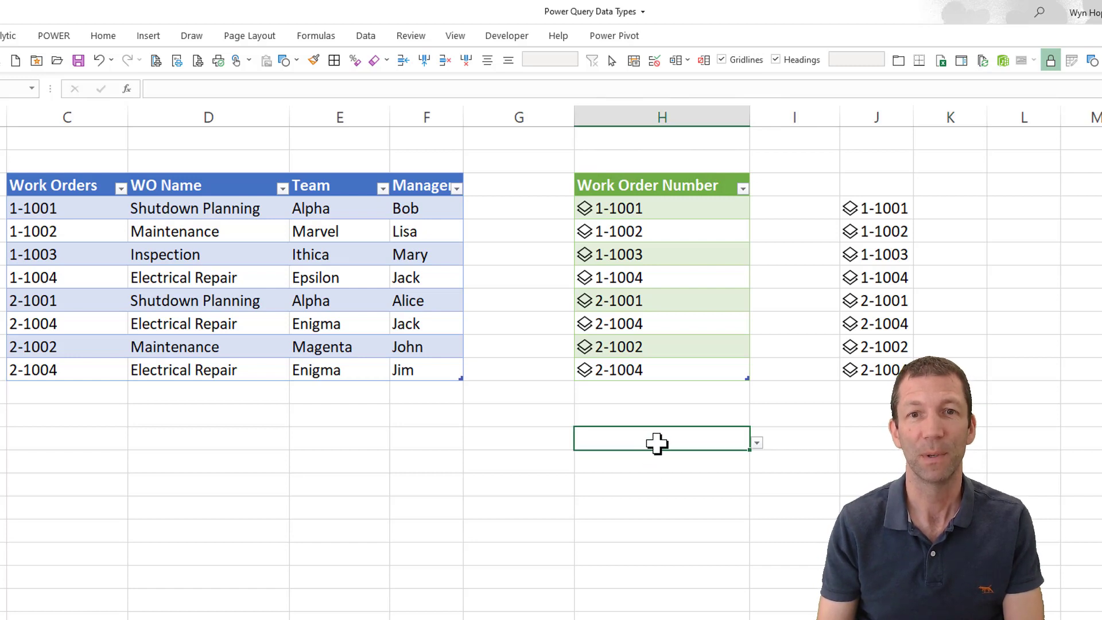
click(757, 443)
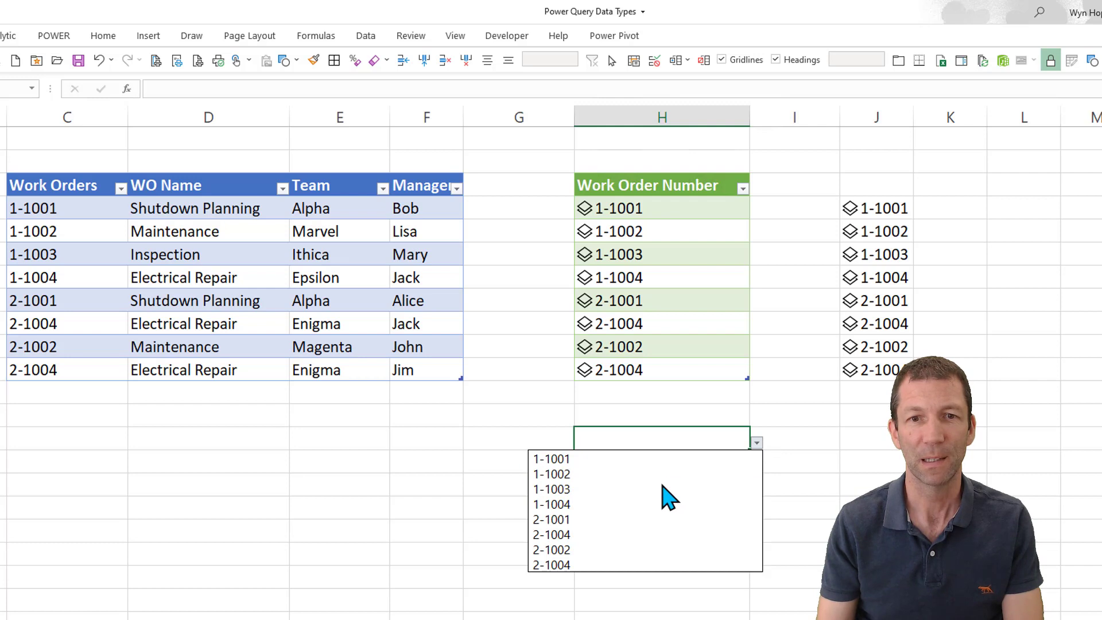
click(664, 461)
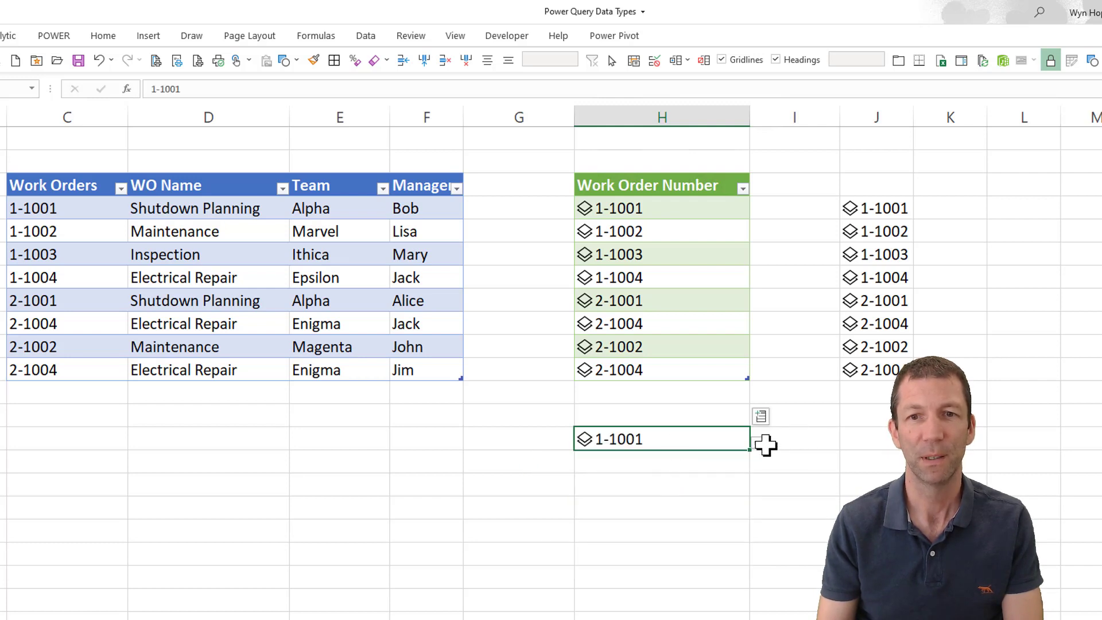
click(761, 417)
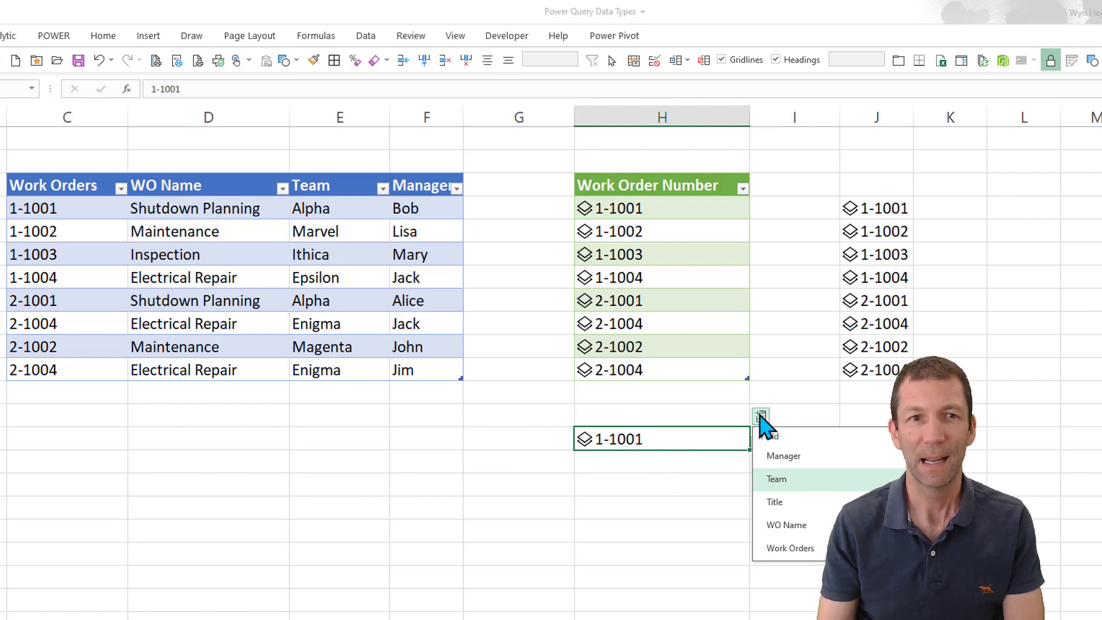
click(794, 459)
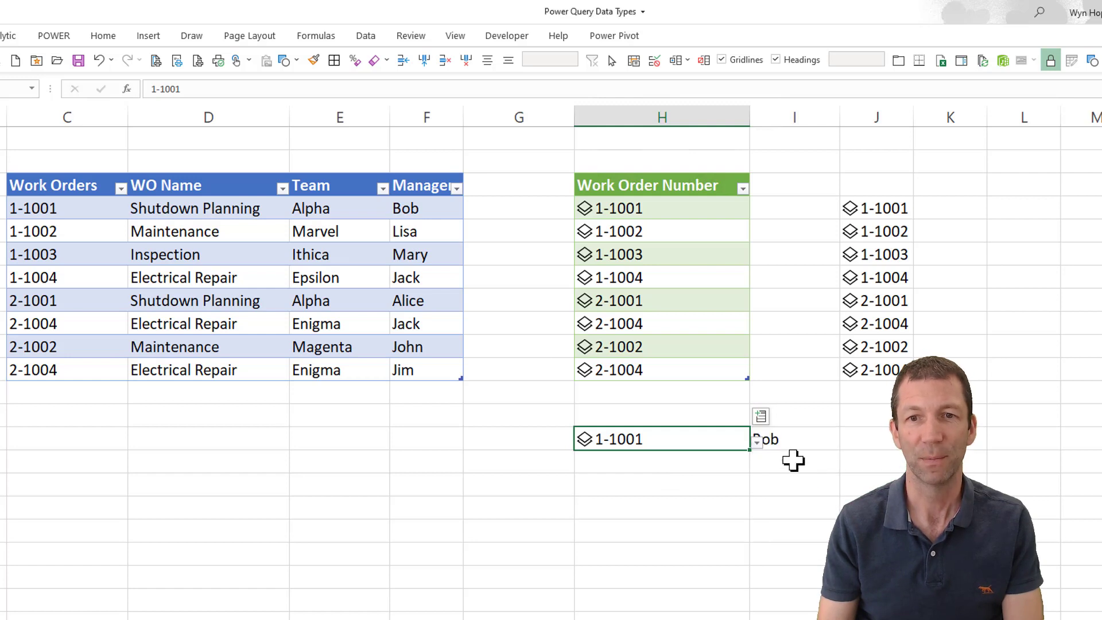
click(691, 509)
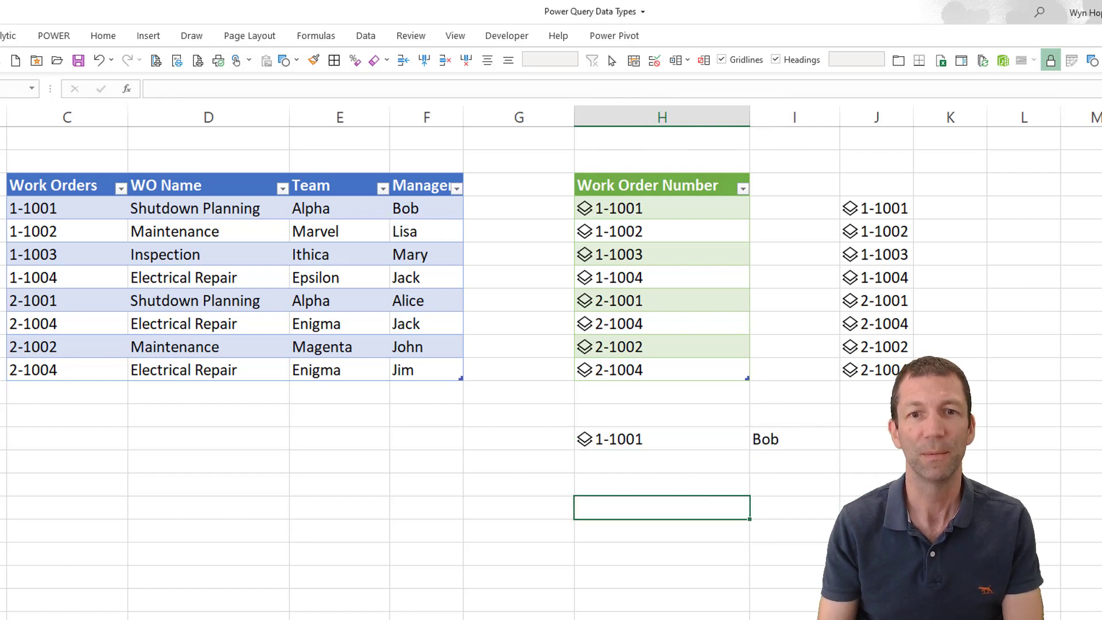
Insert the Manager field beside the spilled work order list
click(877, 209)
click(925, 185)
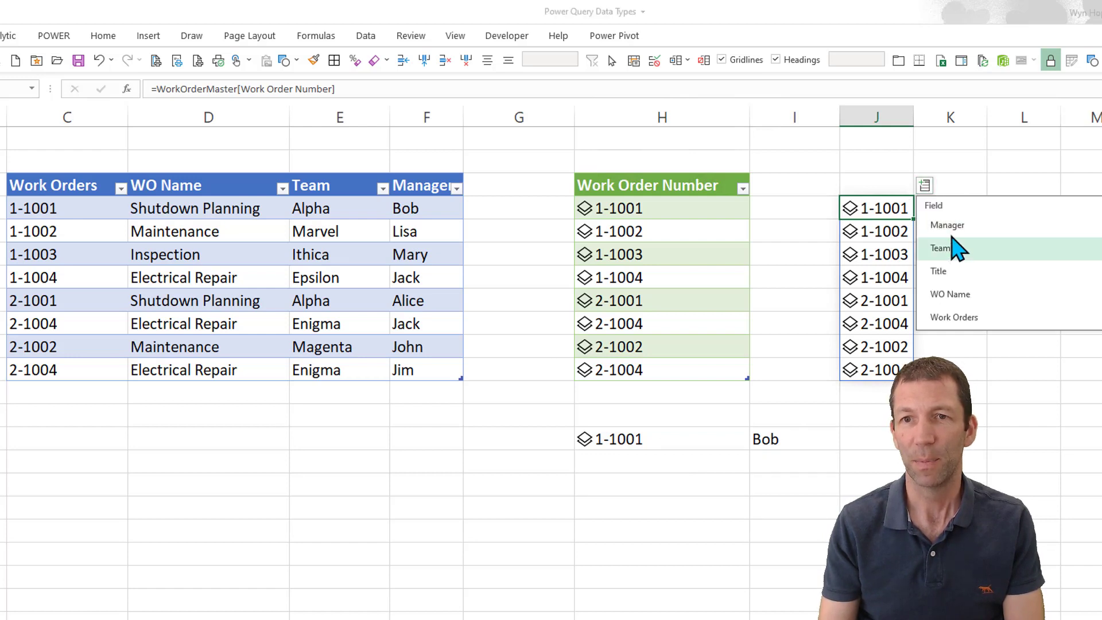
click(949, 226)
click(713, 493)
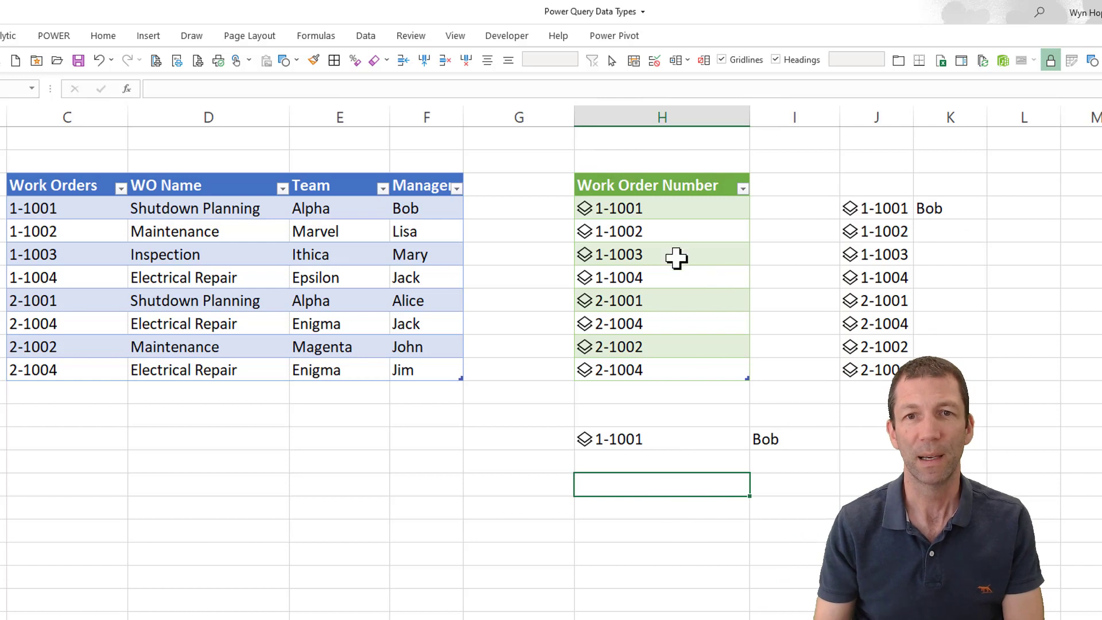
Copy the 1-1001 work order further down column H and insert its Manager field beside it
click(641, 213)
key(ctrl+c)
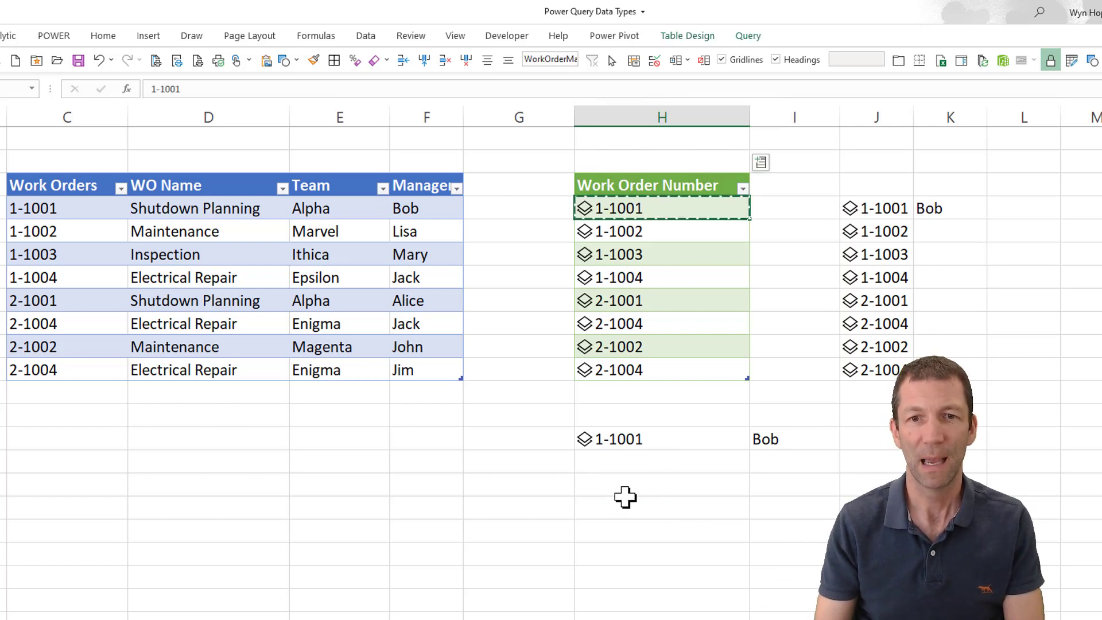
click(619, 508)
key(ctrl+v)
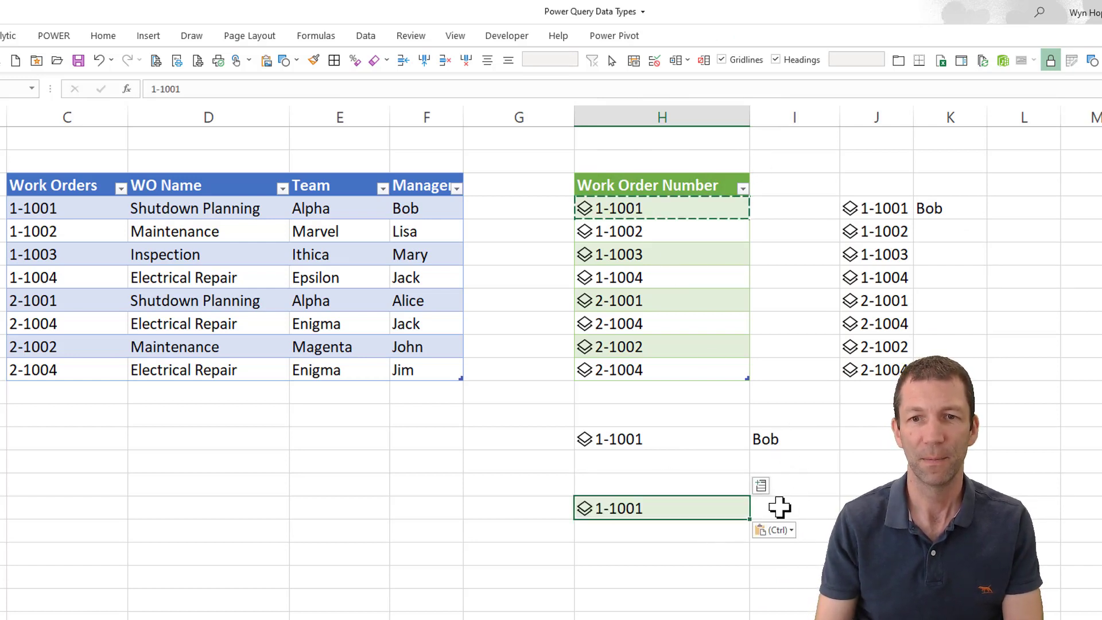
click(762, 486)
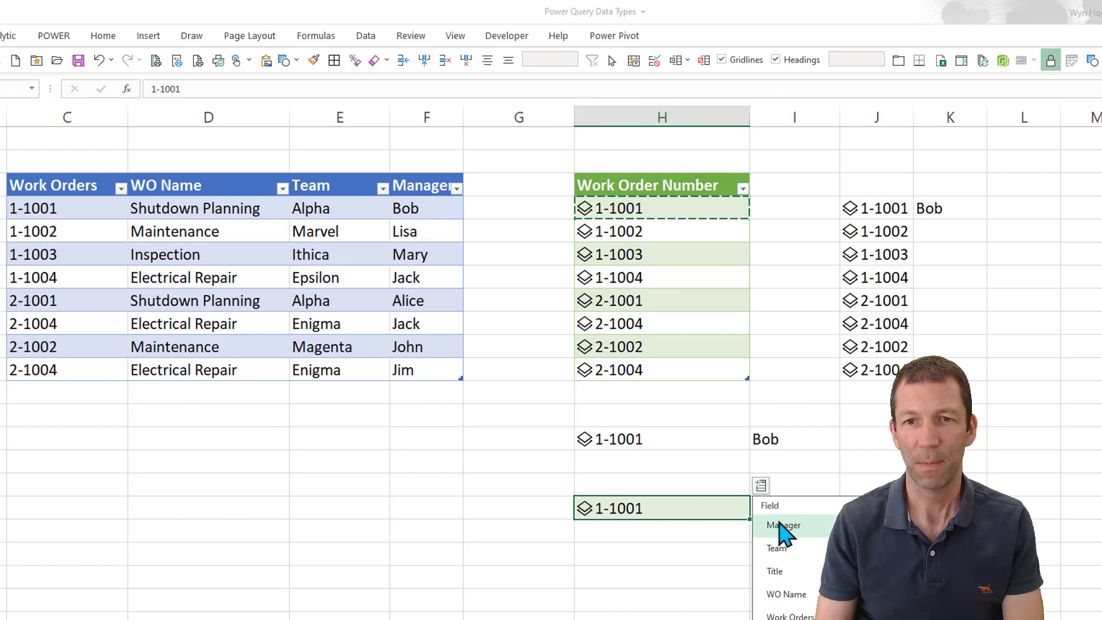
click(781, 524)
Inspect the manager formulas, the drop-down and pasted work order cells, and the spill formula
click(790, 440)
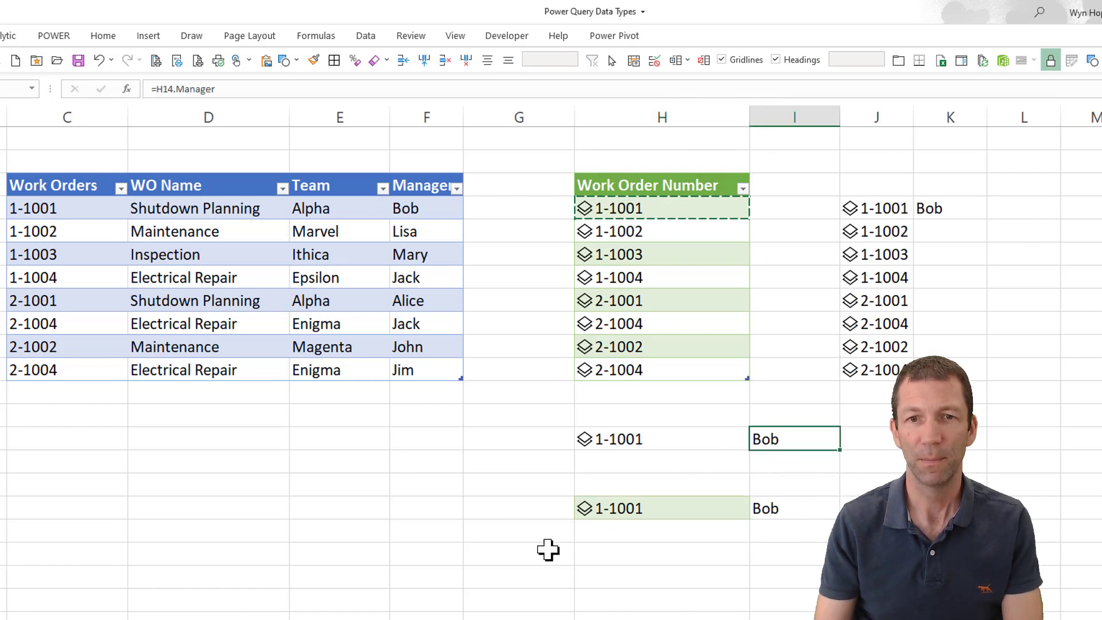
click(654, 443)
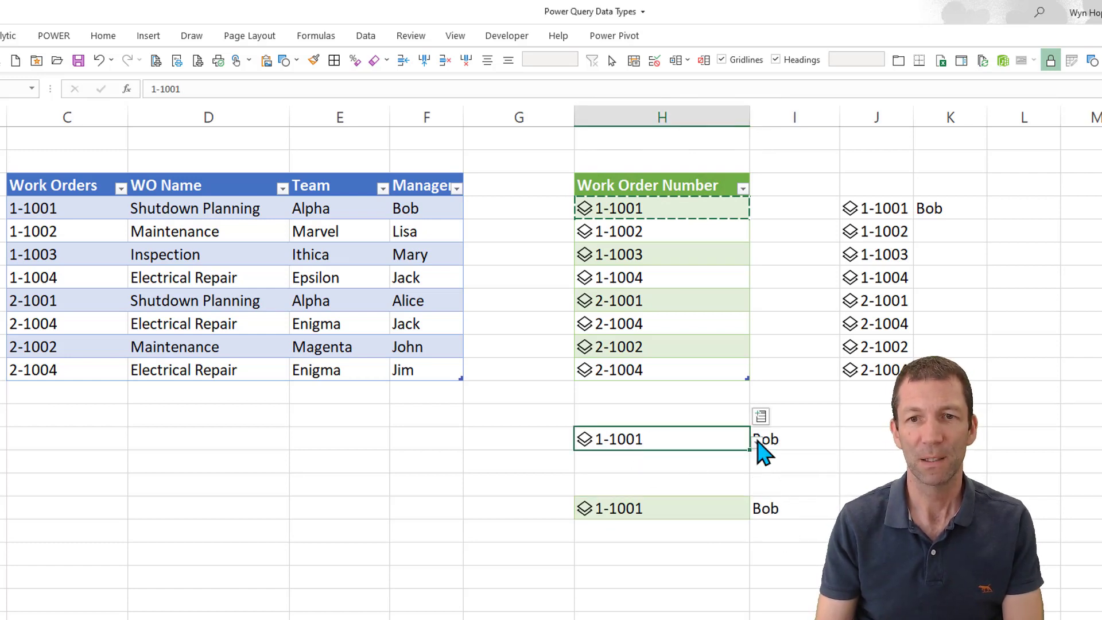
click(689, 508)
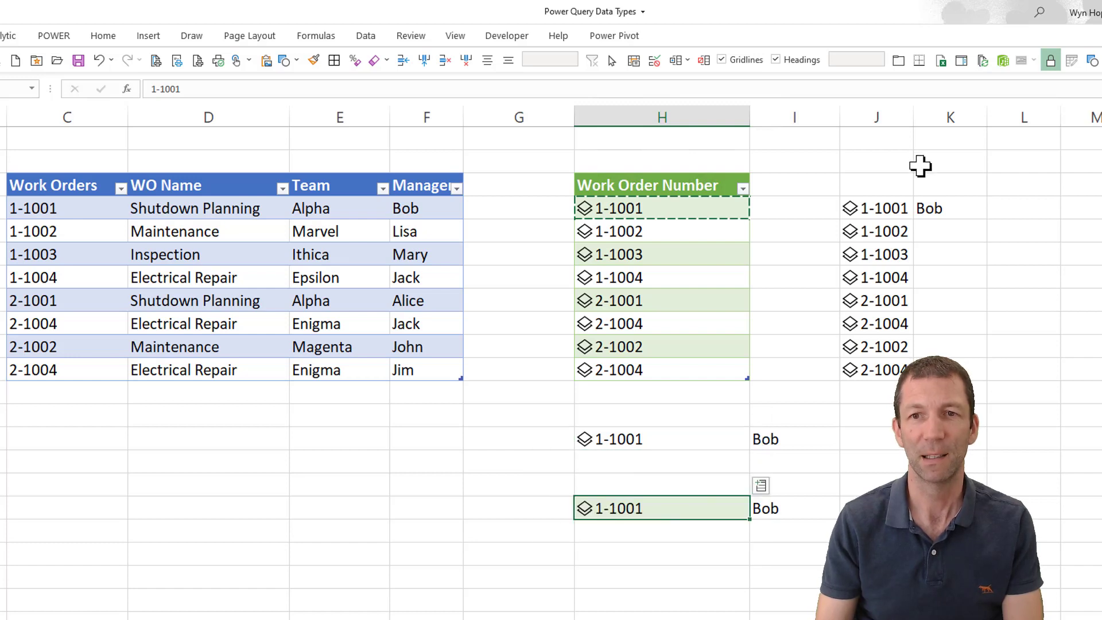
key(F2)
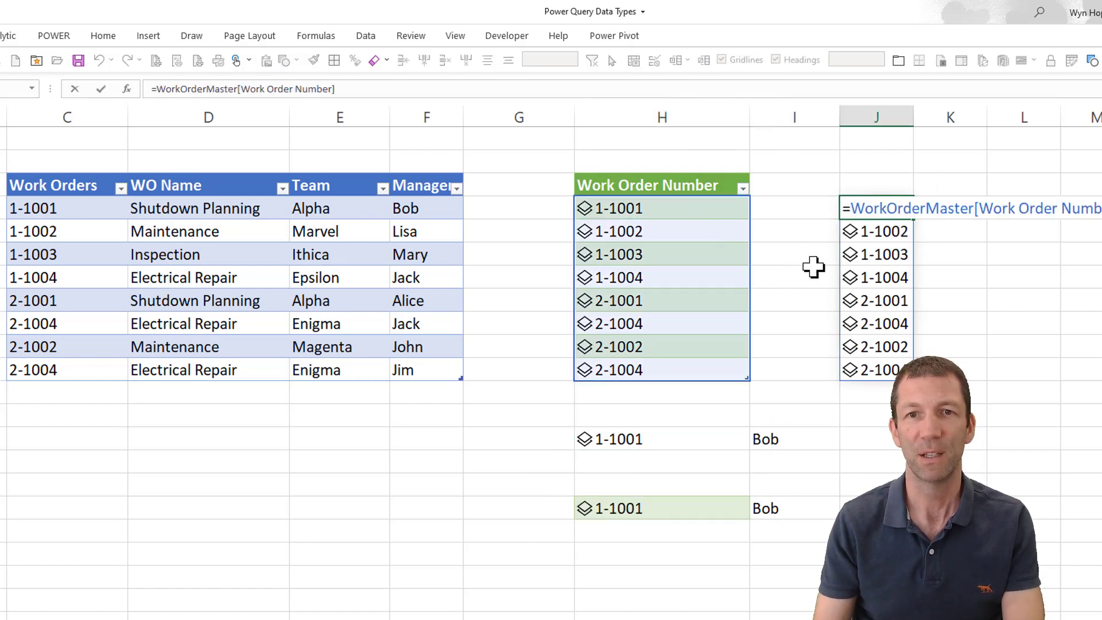
key(Escape)
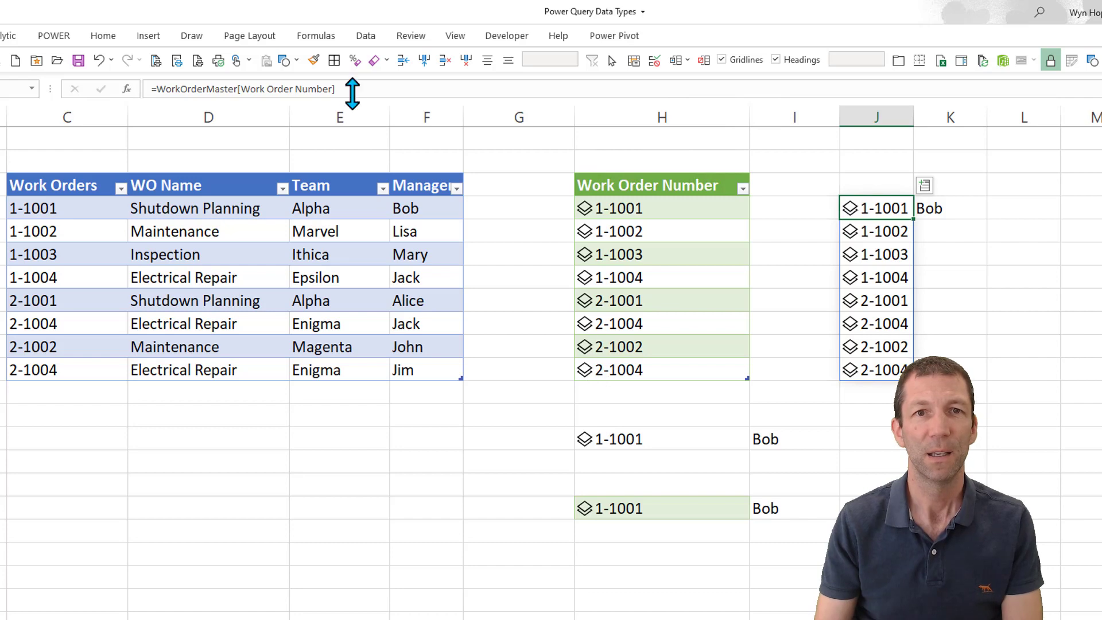
Open Queries & Connections, widen the panel, and refresh the WorkOrderMaster query
click(376, 36)
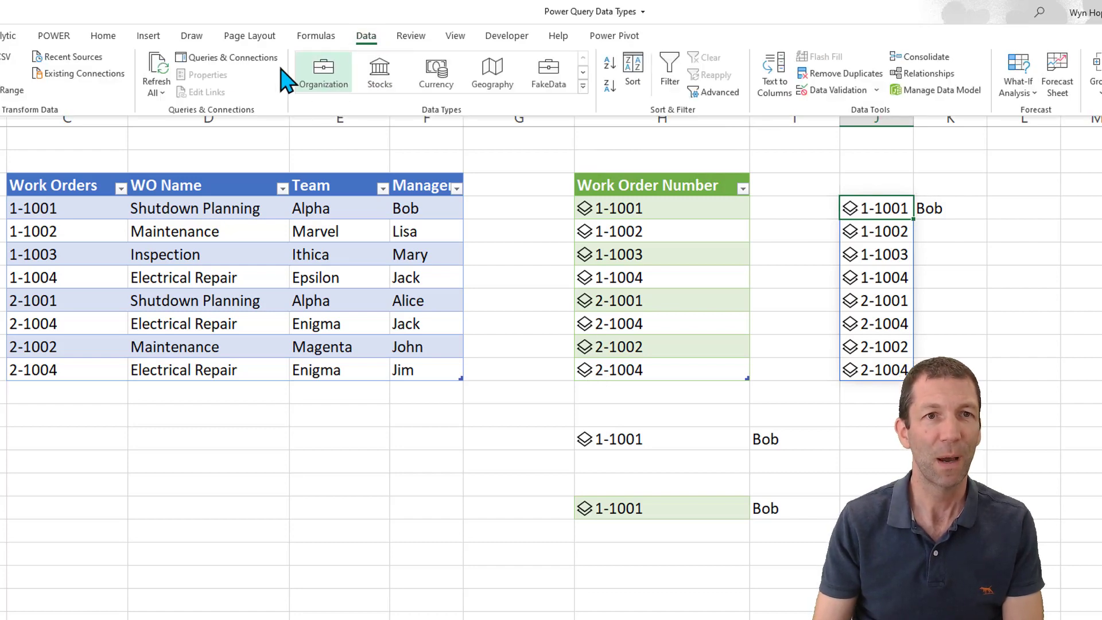
key(ctrl+F1)
click(205, 60)
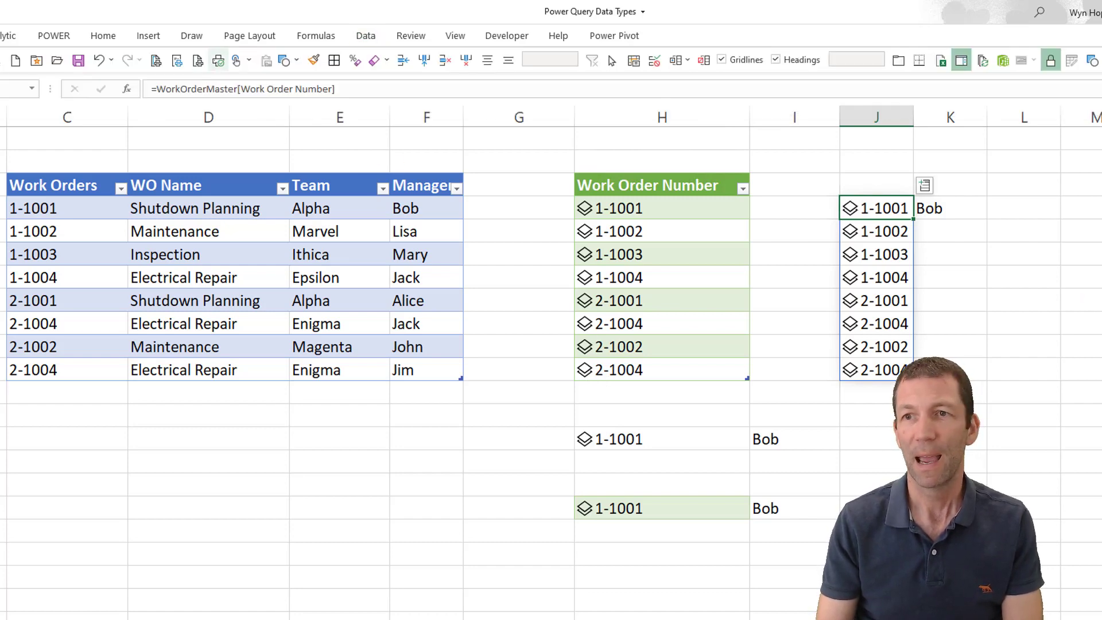
drag(1034, 261, 889, 271)
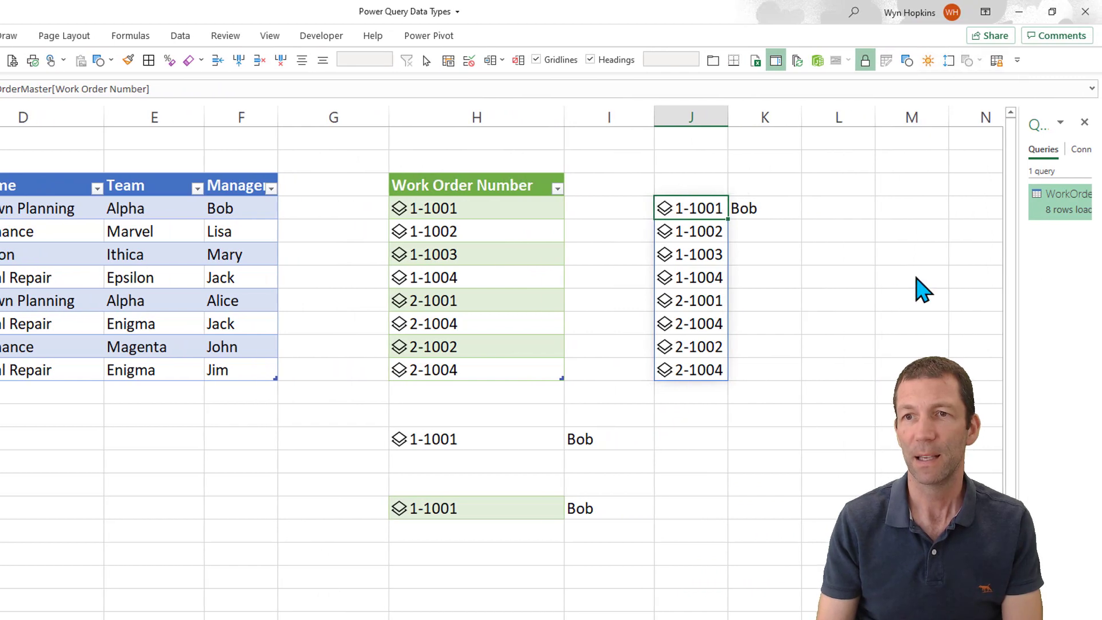
click(958, 216)
right_click(958, 209)
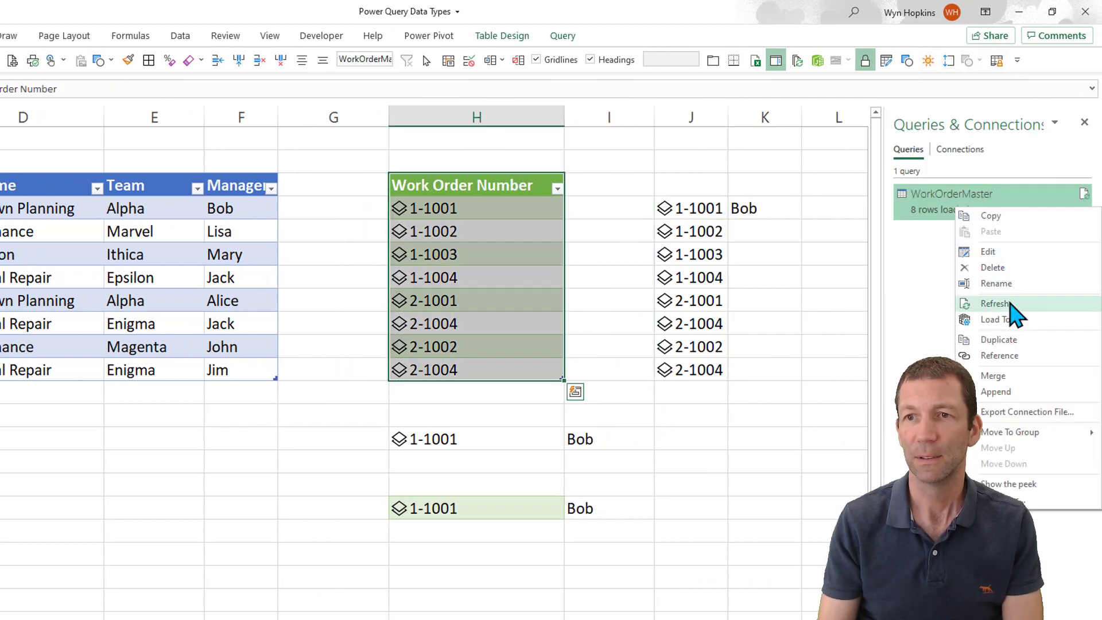
click(941, 303)
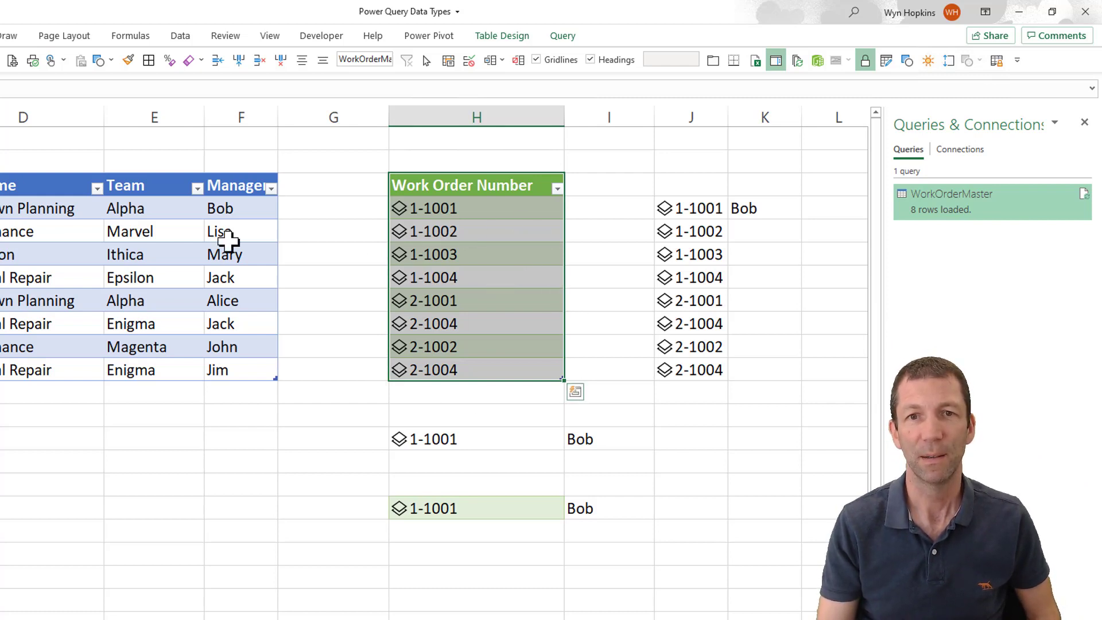
Change the first work order's manager to the new name, refresh WorkOrderMaster, and check the lookups
click(221, 208)
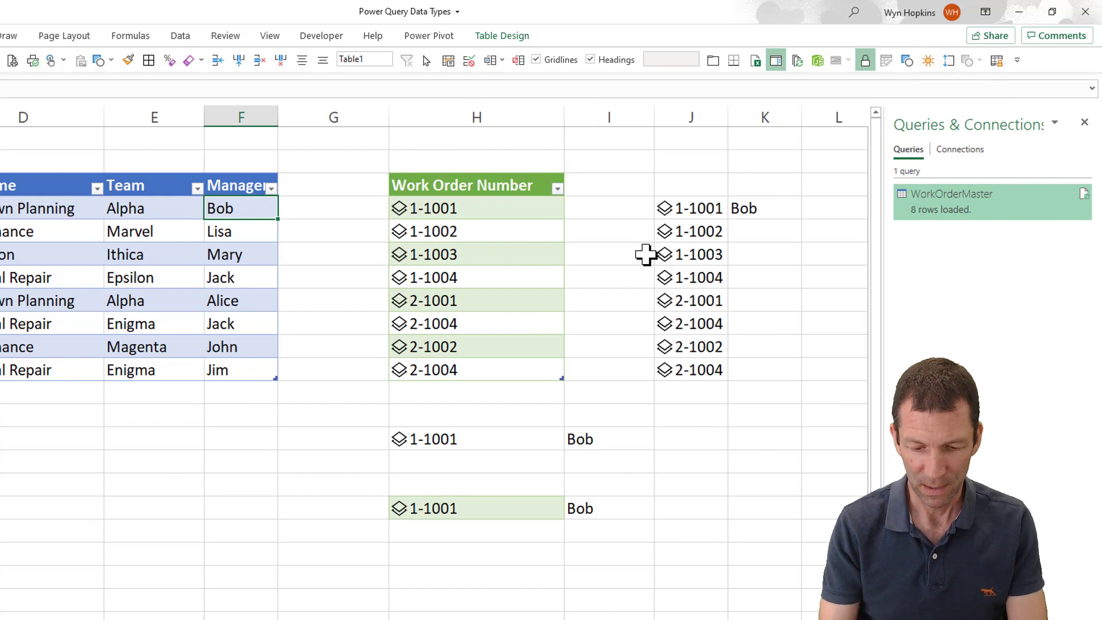
text(Jane)
key(Return)
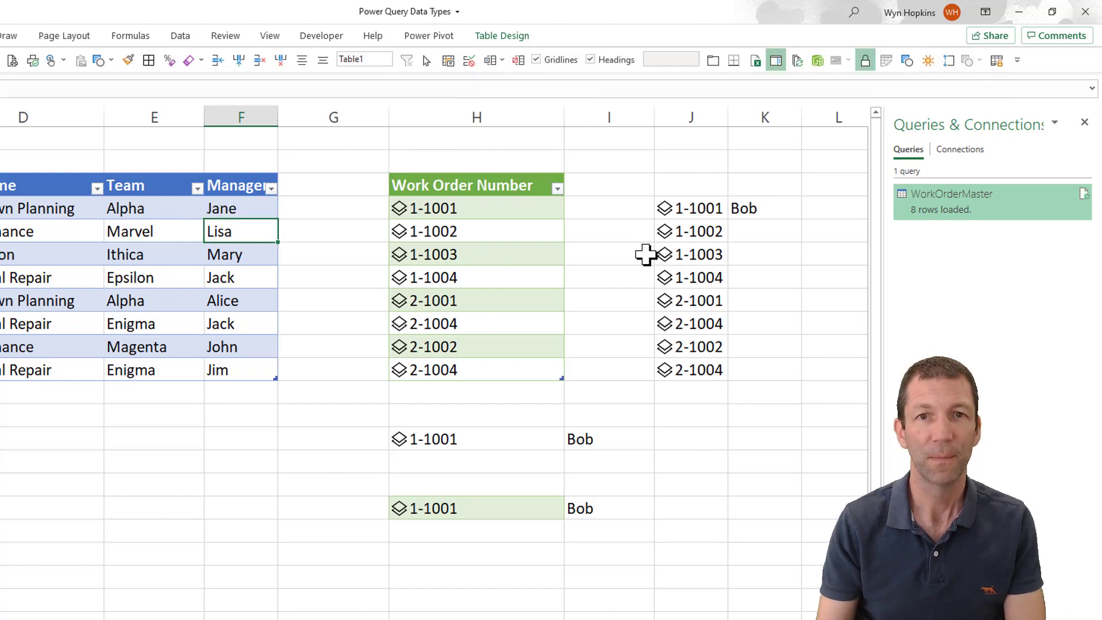
right_click(969, 213)
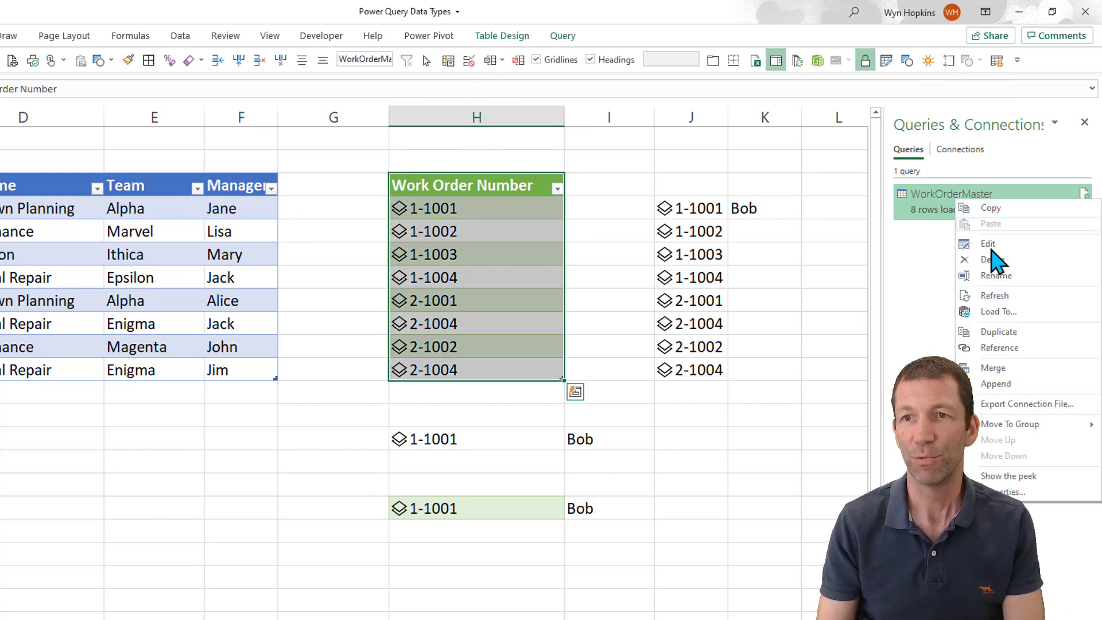
click(1011, 303)
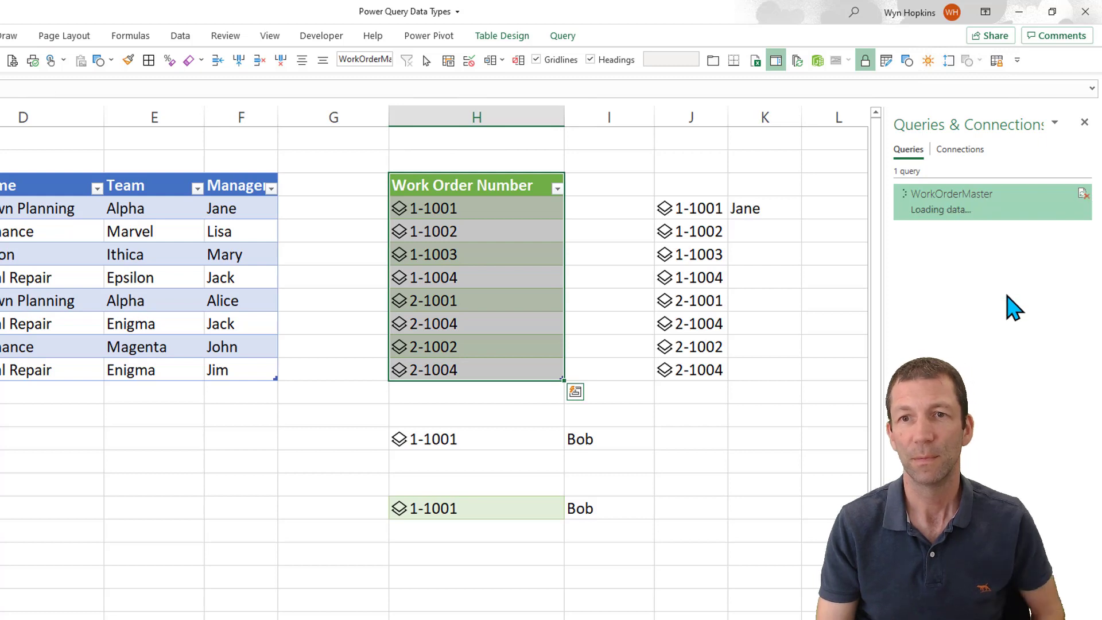
click(772, 210)
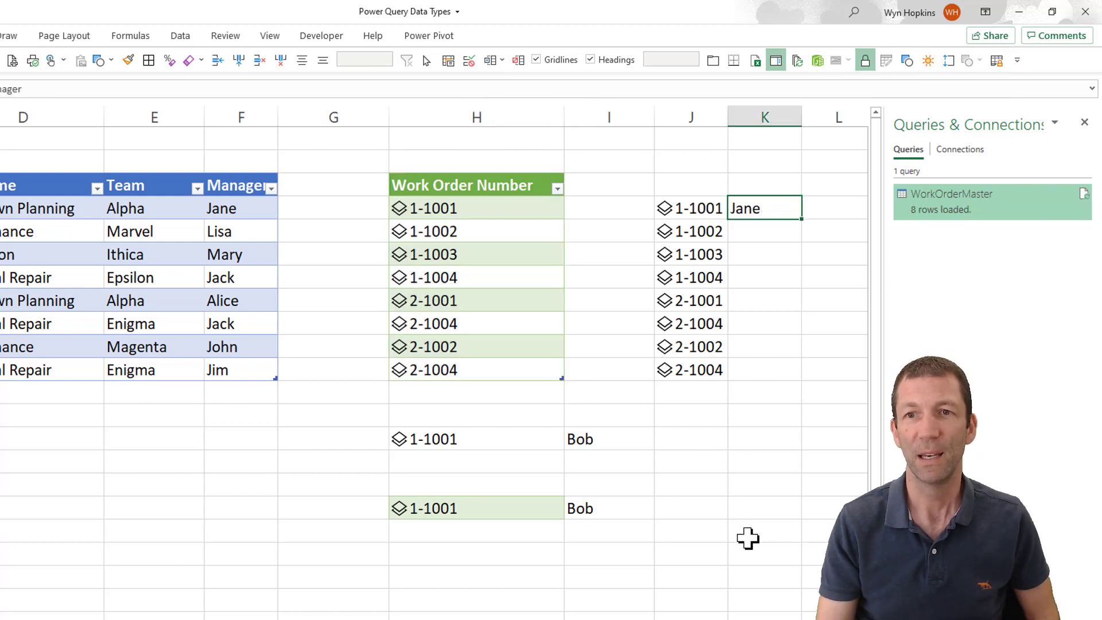
click(607, 439)
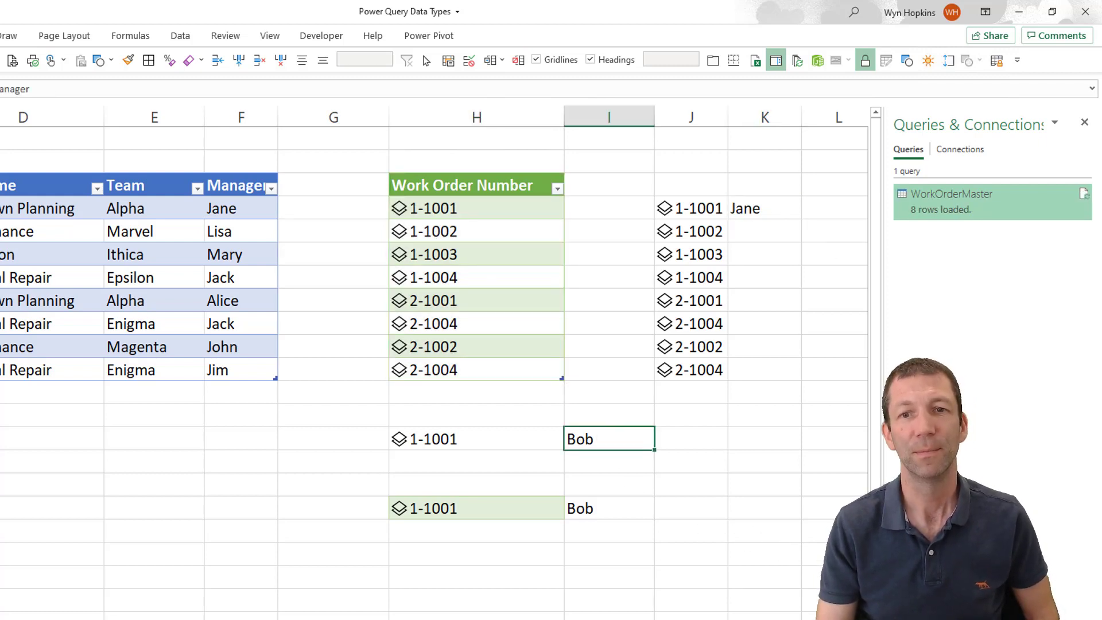
Check the pasted cell's manager value, then select the drop-down work order cell 1-1001
click(596, 505)
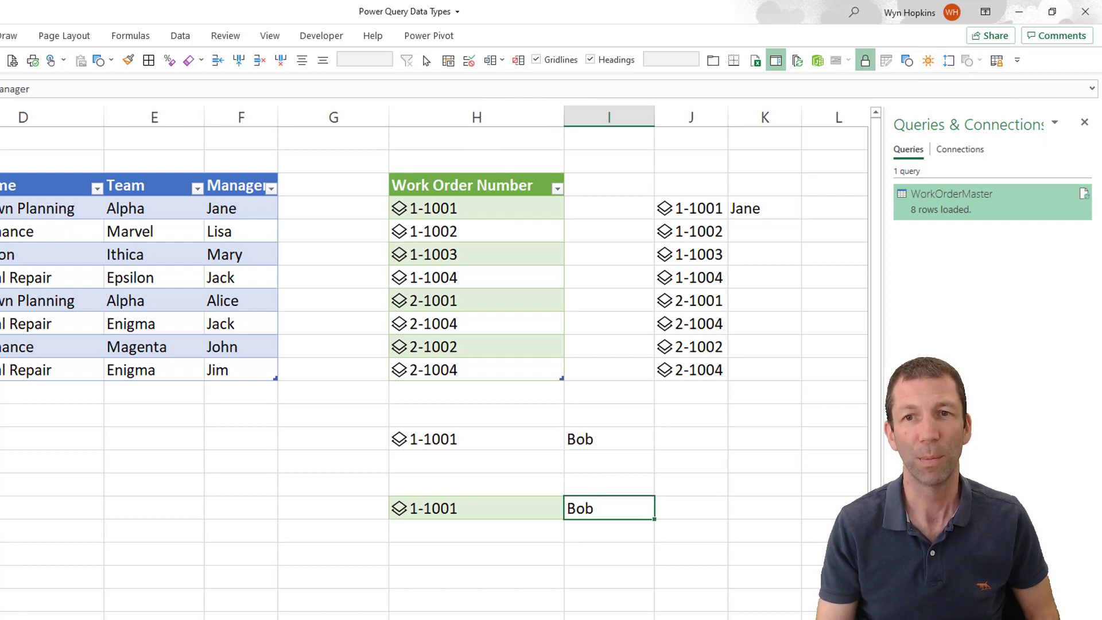
click(495, 456)
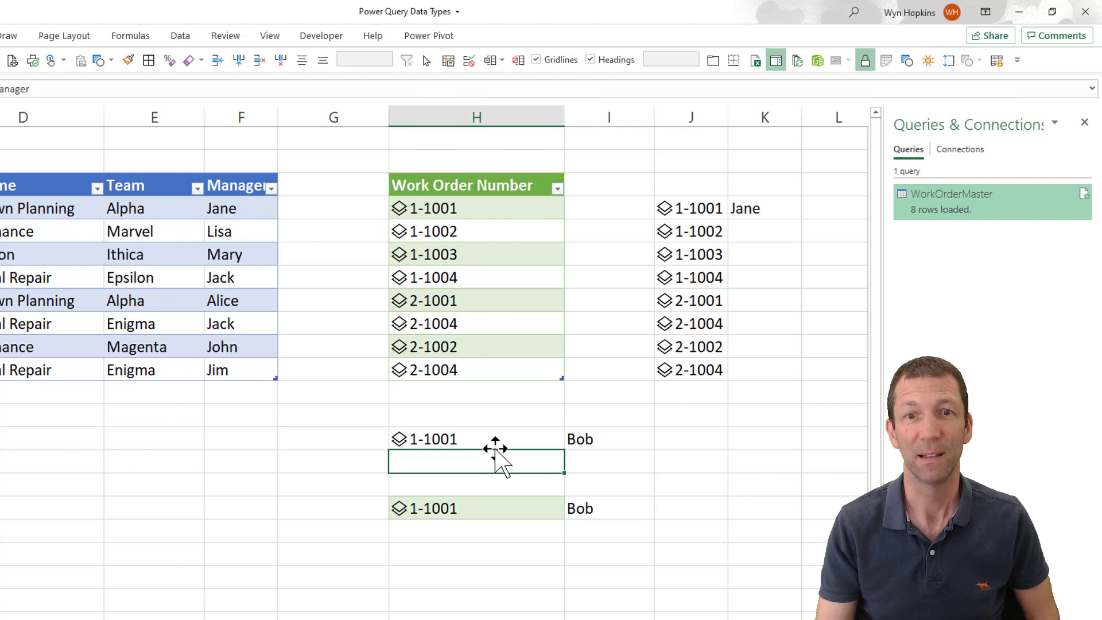
click(508, 438)
Switch the drop-down to 1-1002 and back to 1-1001, so its manager now shows Jane
click(570, 446)
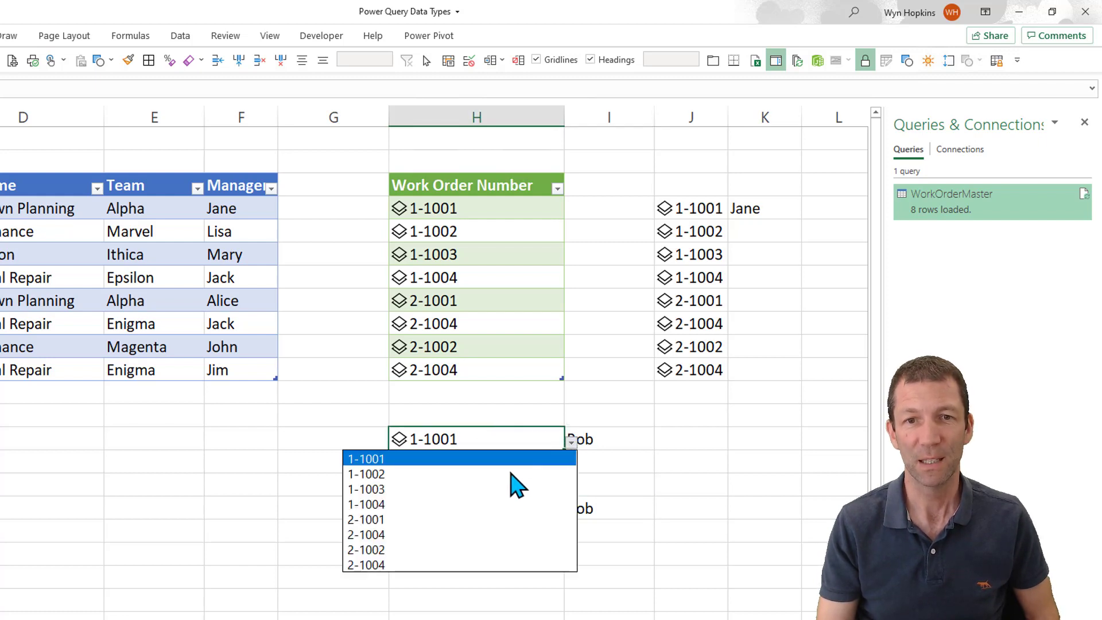
click(509, 473)
click(571, 443)
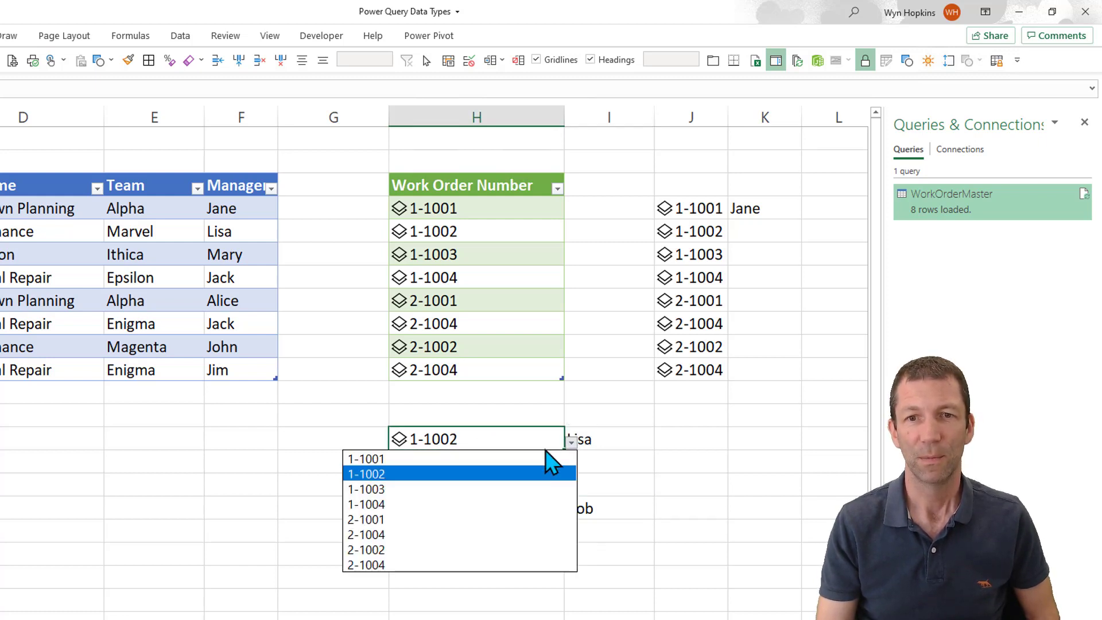
click(436, 459)
click(607, 445)
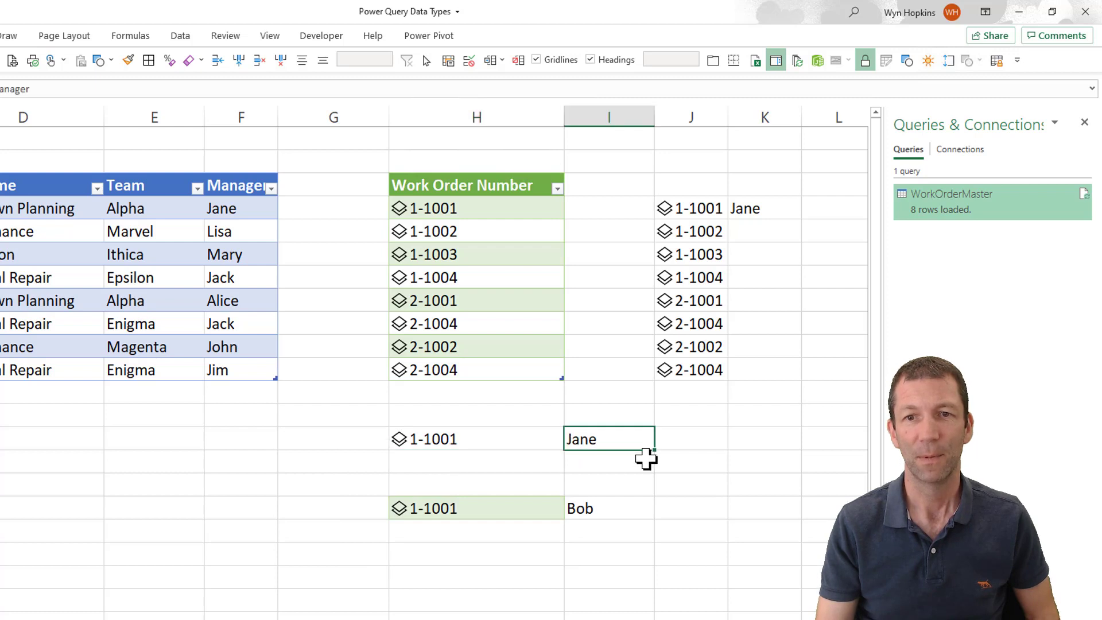
Compare the pasted 1-1001 cell, whose manager still shows Bob
click(523, 503)
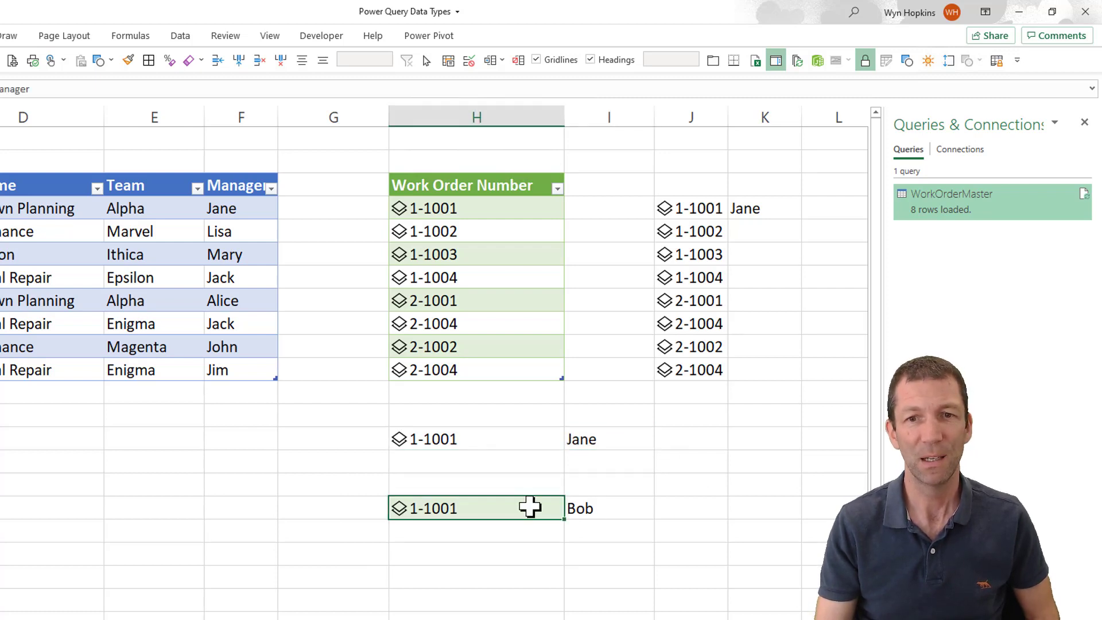
click(590, 506)
click(524, 509)
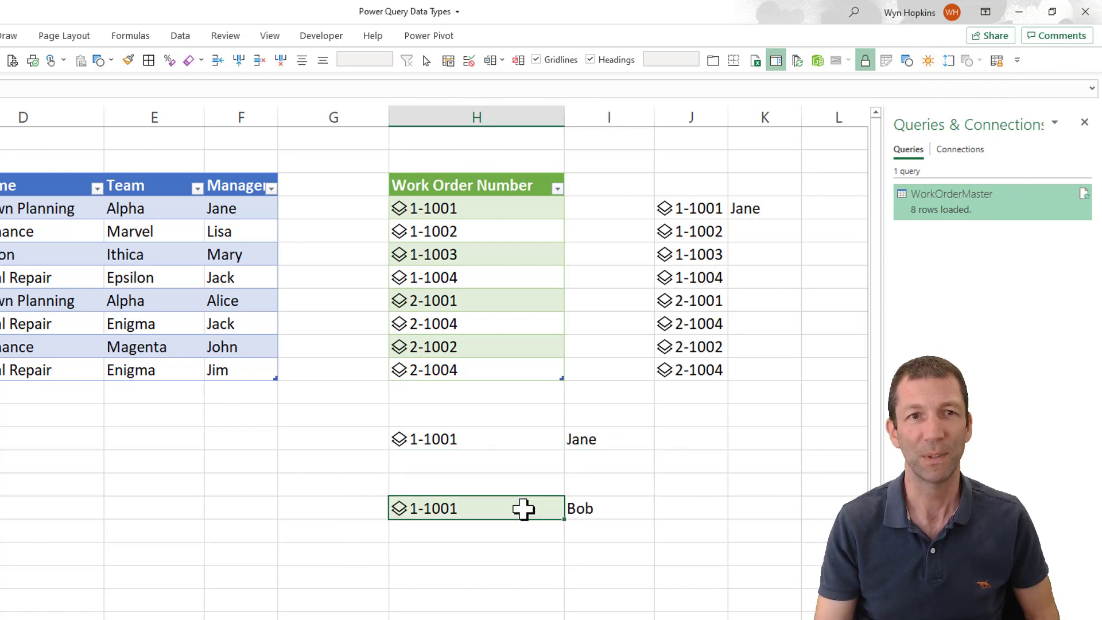
click(570, 511)
click(477, 507)
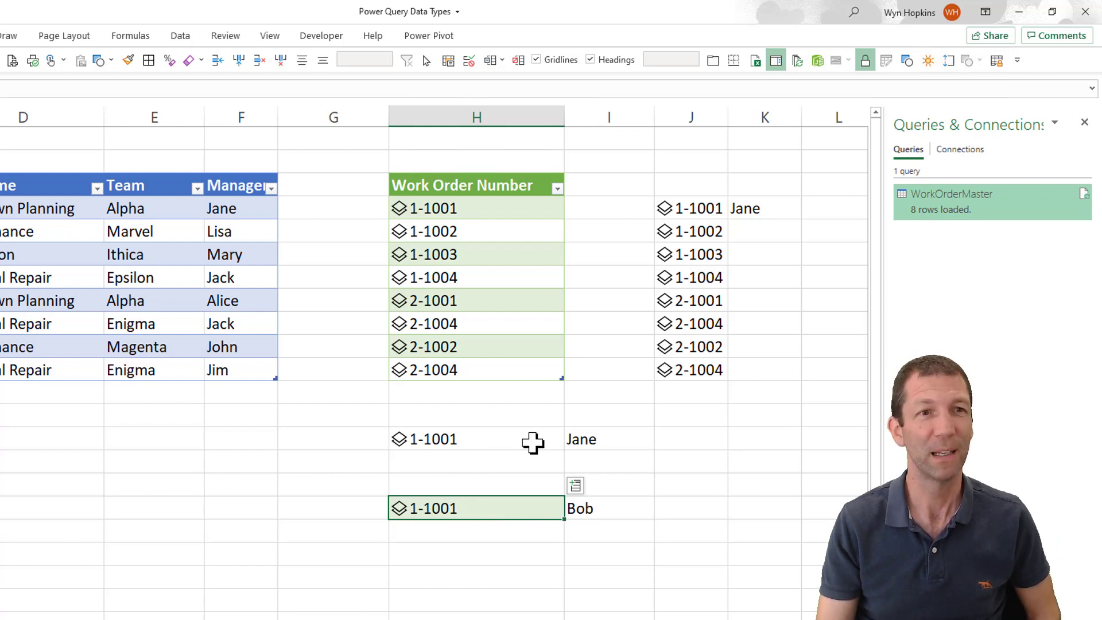
click(472, 439)
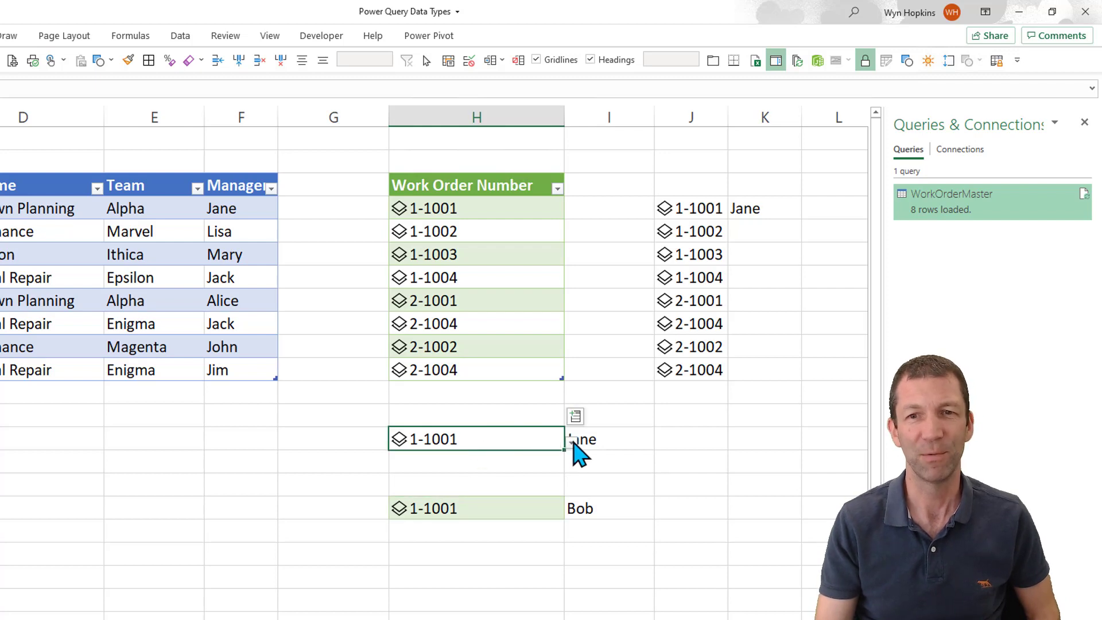
click(481, 505)
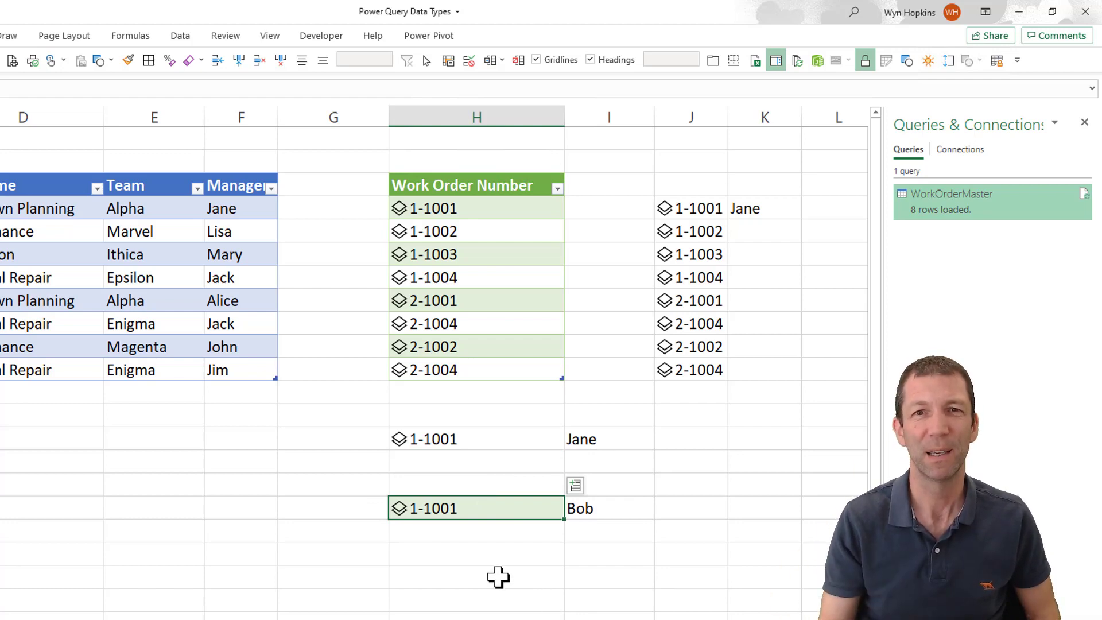
Change the first work order's manager from Jane back to Bob
click(253, 213)
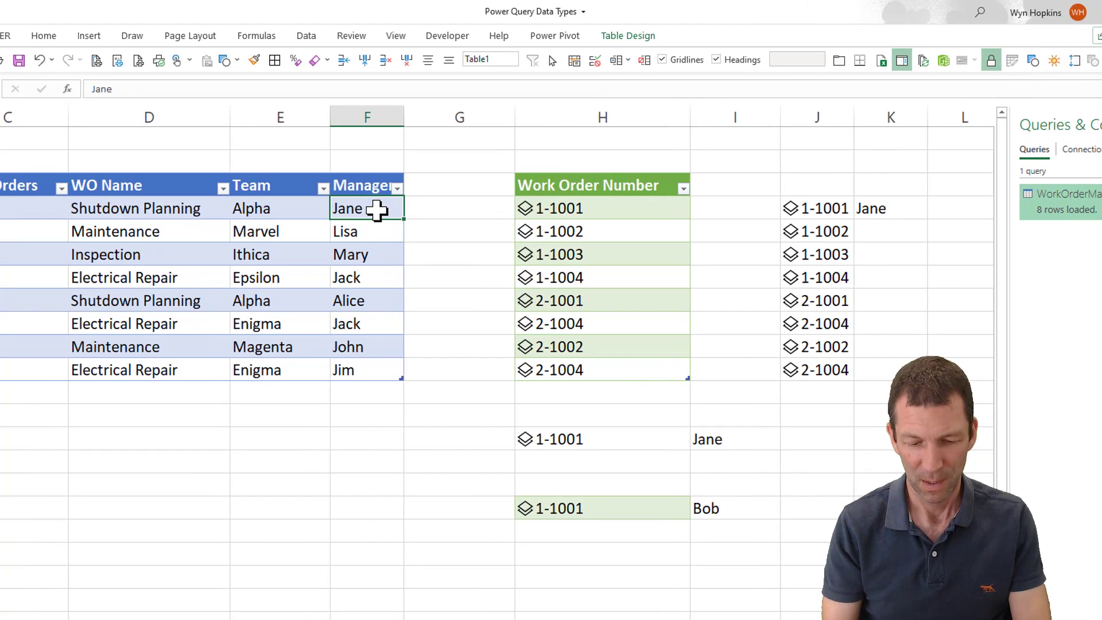
text(Bob)
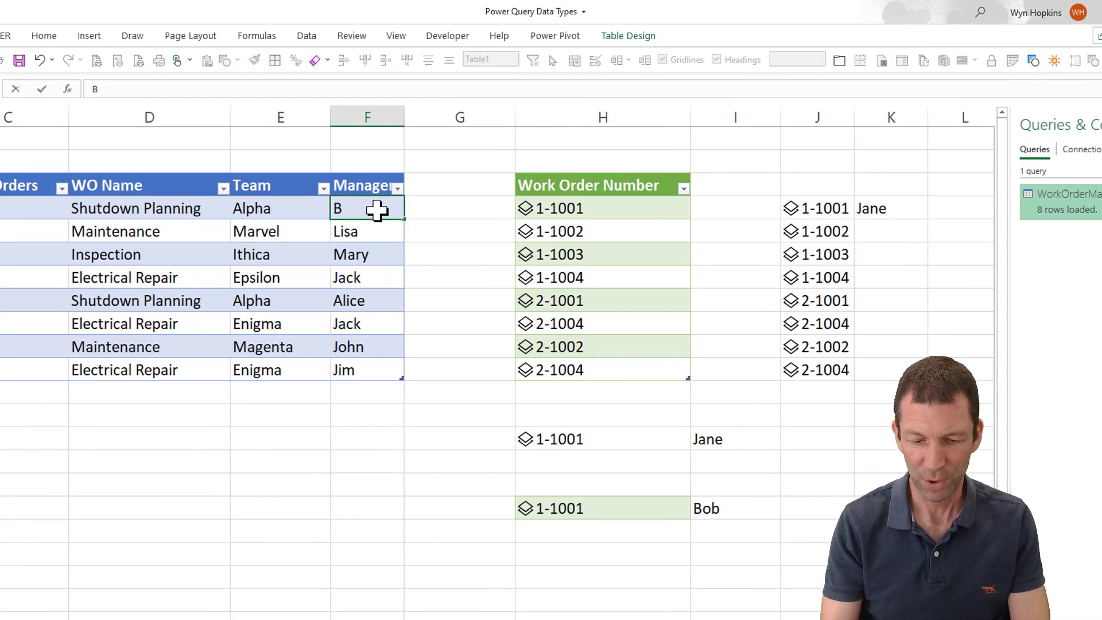
key(Return)
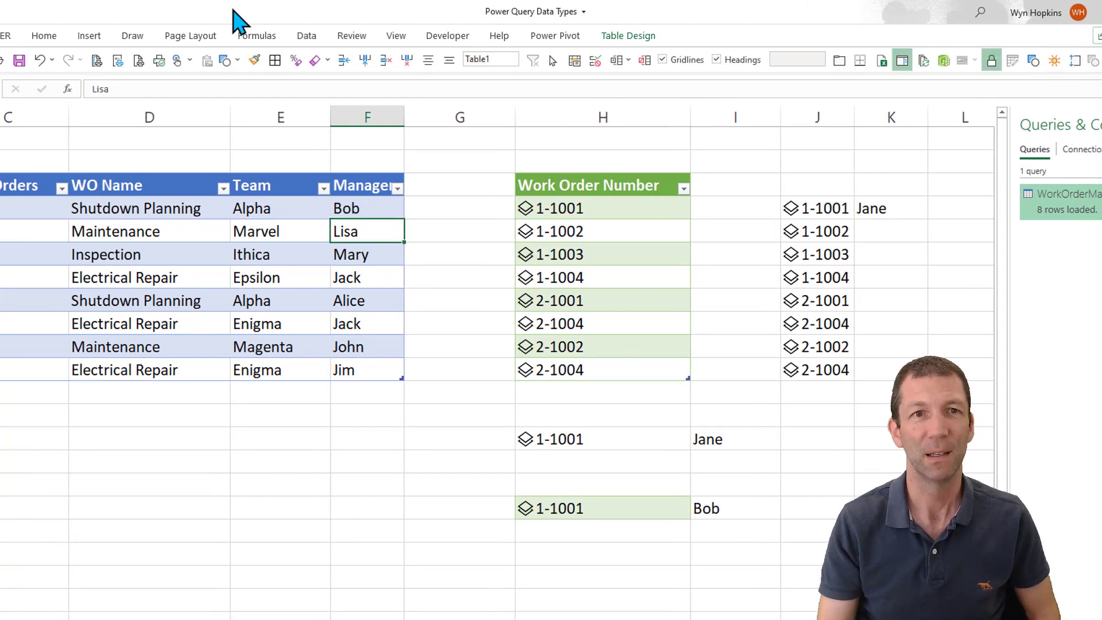
Refresh All, confirm the 1-1001 lookup returns Bob, and inspect both copies' manager formulas
click(307, 35)
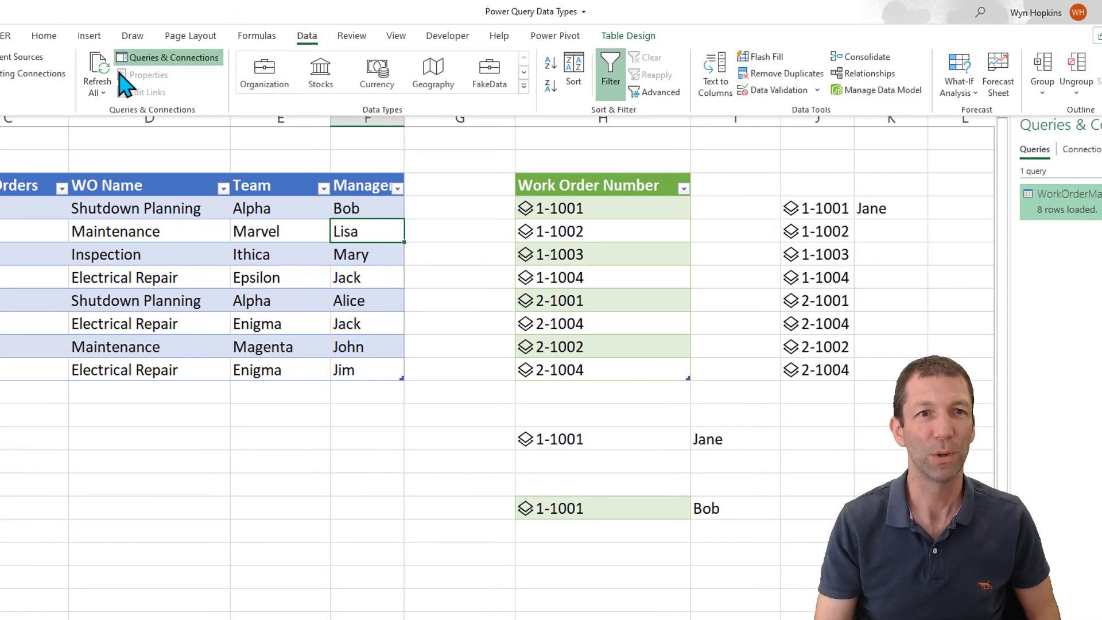
click(99, 72)
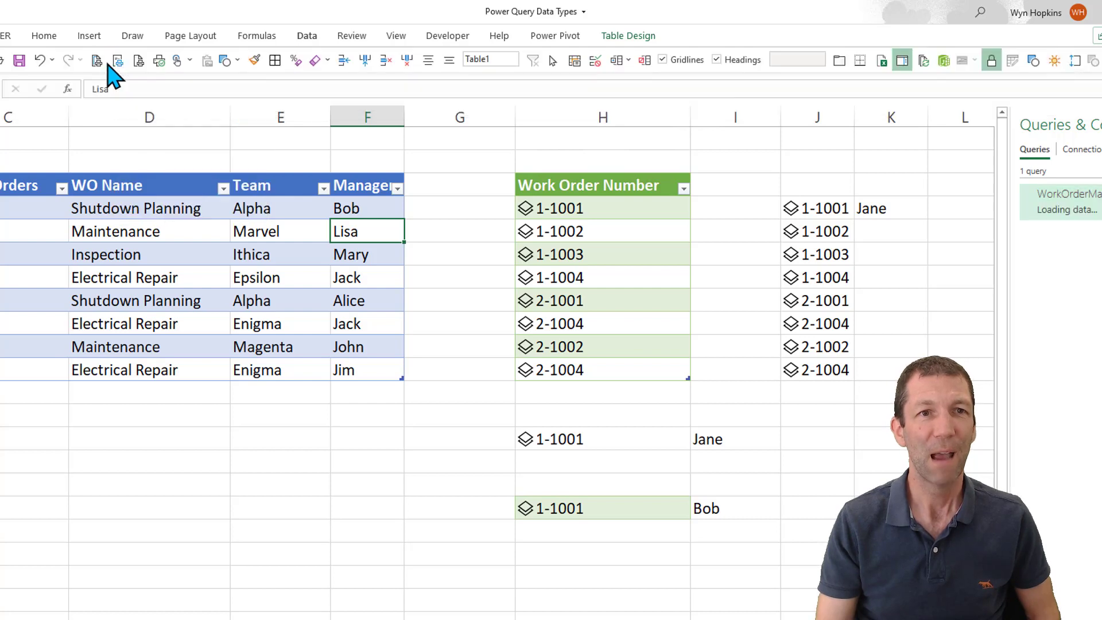
click(877, 207)
click(738, 443)
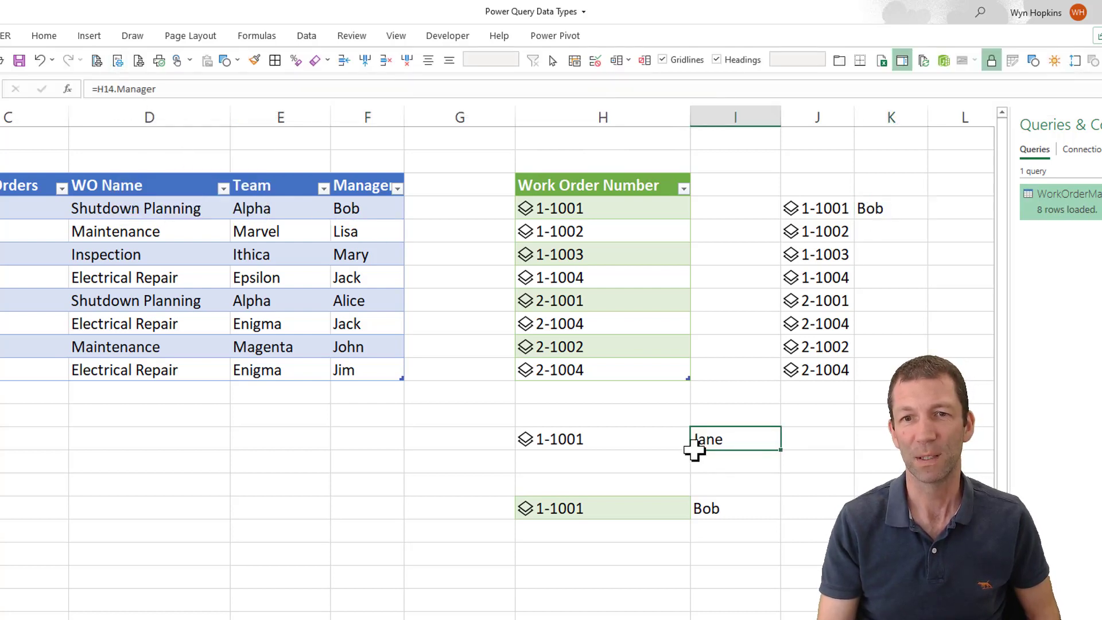
click(730, 497)
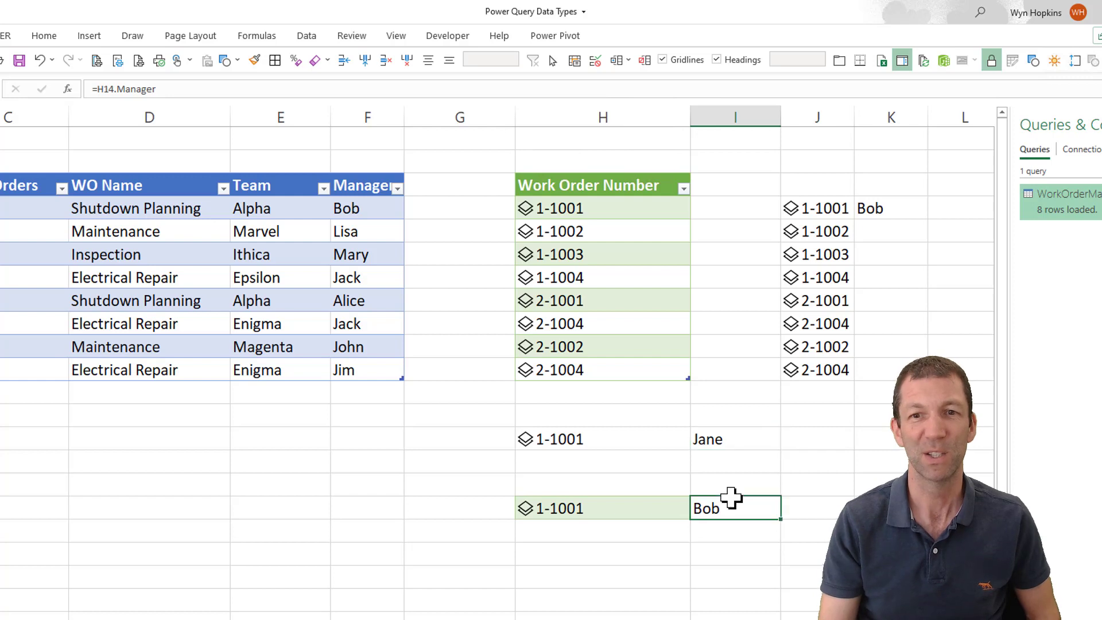